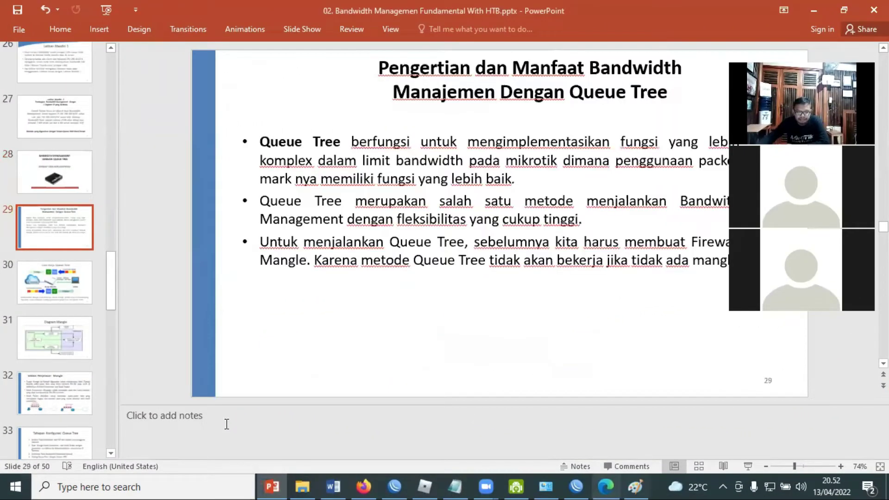
Fit the whole slide 29 in view and highlight its first bullet about the function of Queue Tree.
click(766, 466)
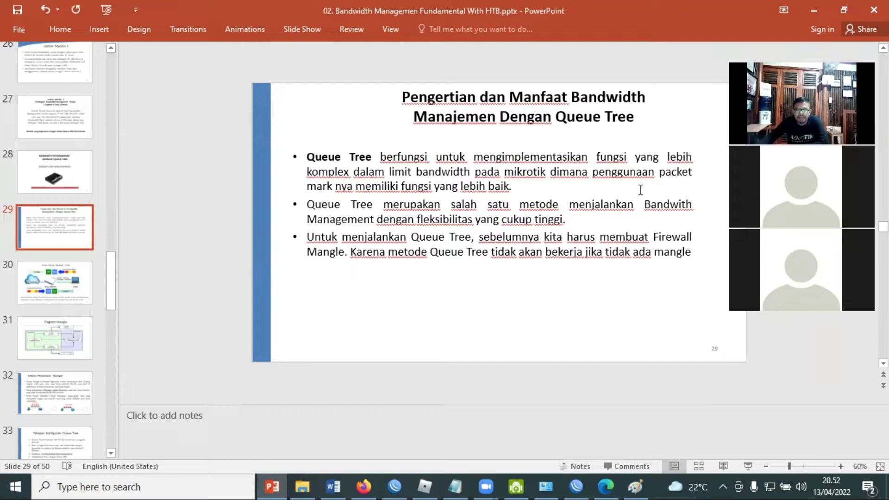
mouse_move(510, 187)
mouse_down()
mouse_move(431, 182)
mouse_move(296, 152)
mouse_up()
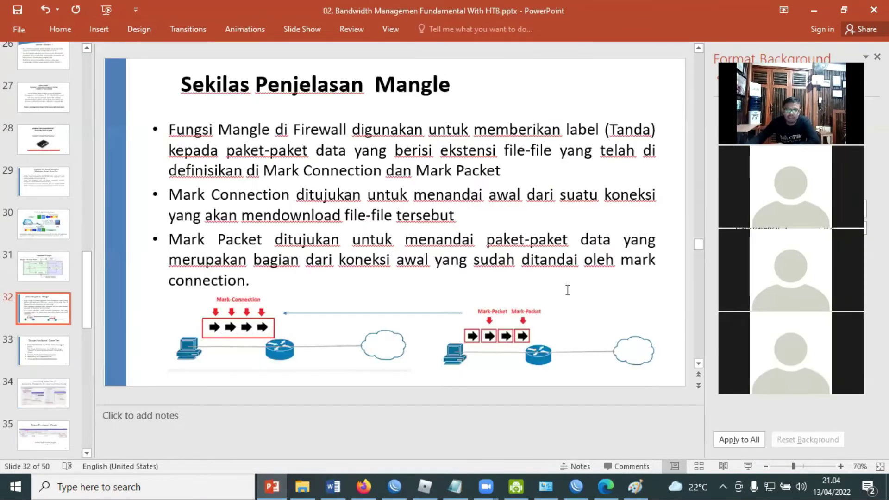
Open slide 33, "Tahapan Konfigurasi Queue Tree", and highlight its first list item about total bandwidth and user count.
click(58, 355)
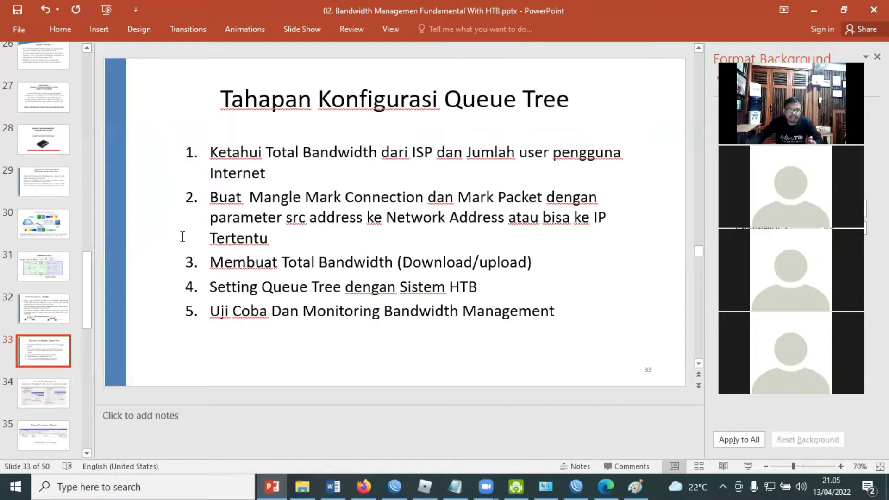
click(212, 151)
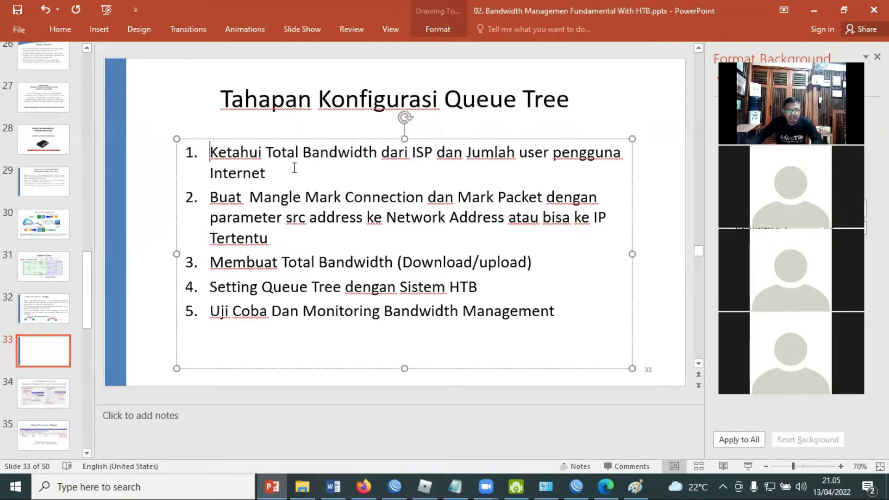
triple_click(295, 167)
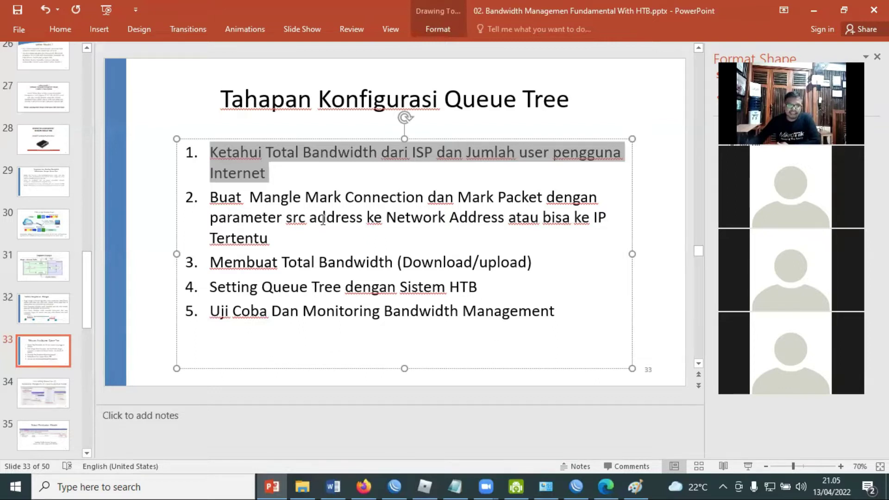
Bold "src address", "Network Address" and "IP Tertentu" in item 2 and "Sistem HTB" in item 4 of slide 33.
drag(287, 219, 343, 219)
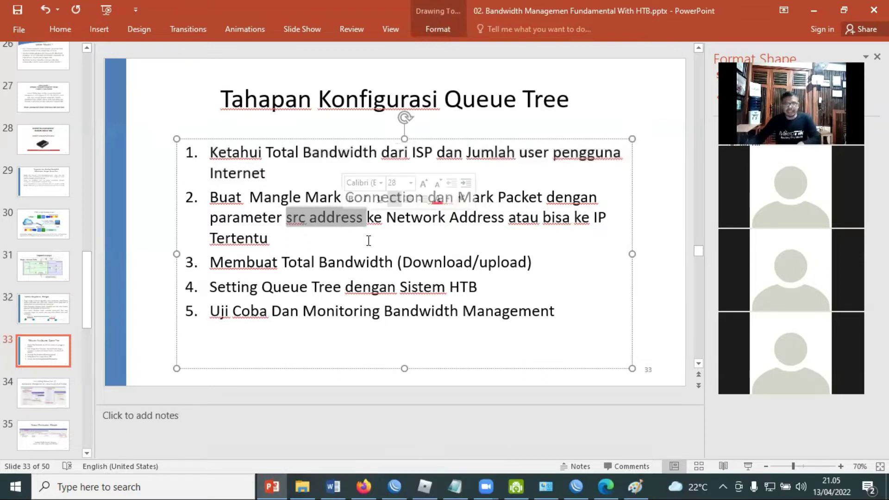
key(ctrl+b)
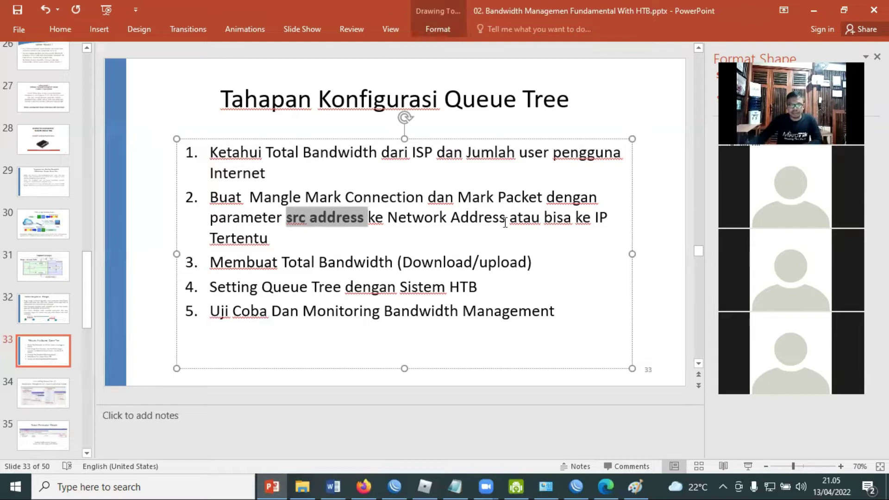
drag(504, 223, 506, 226)
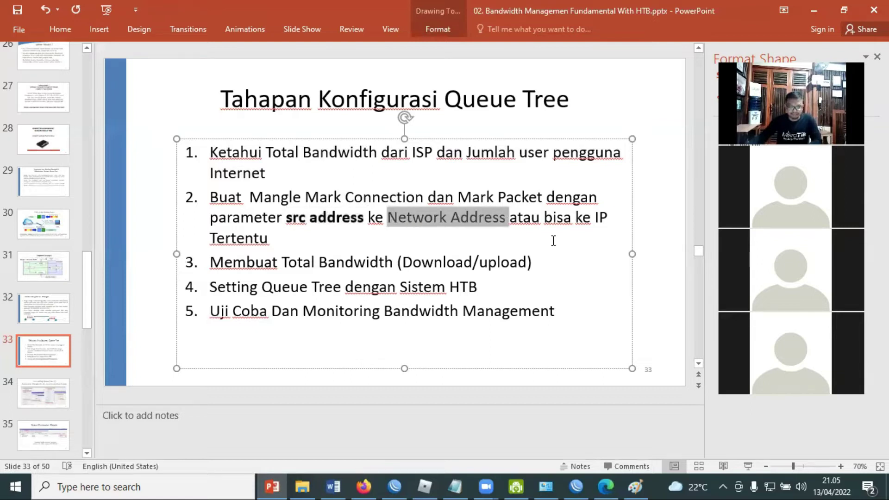
key(ctrl+b)
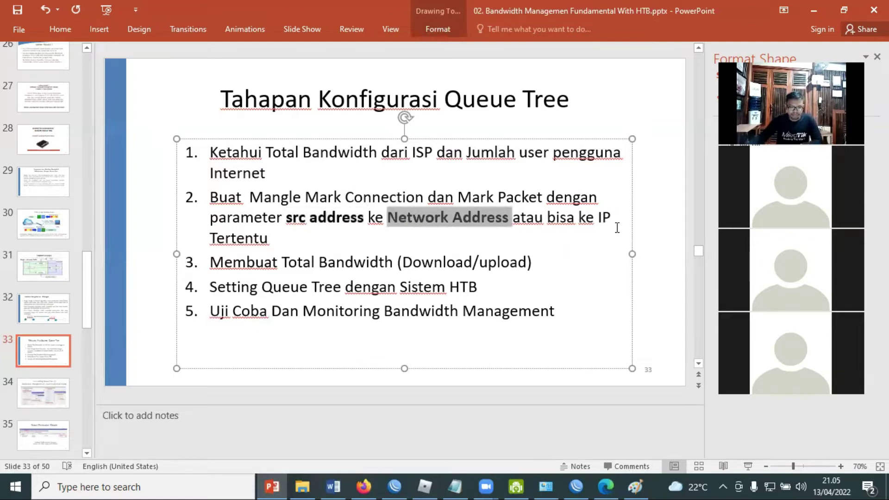
drag(602, 220, 615, 232)
key(ctrl+b)
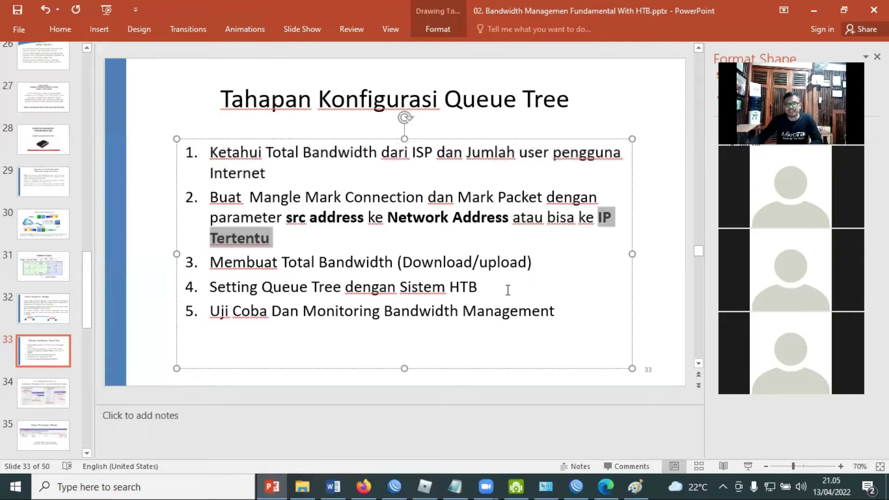
drag(489, 290, 417, 289)
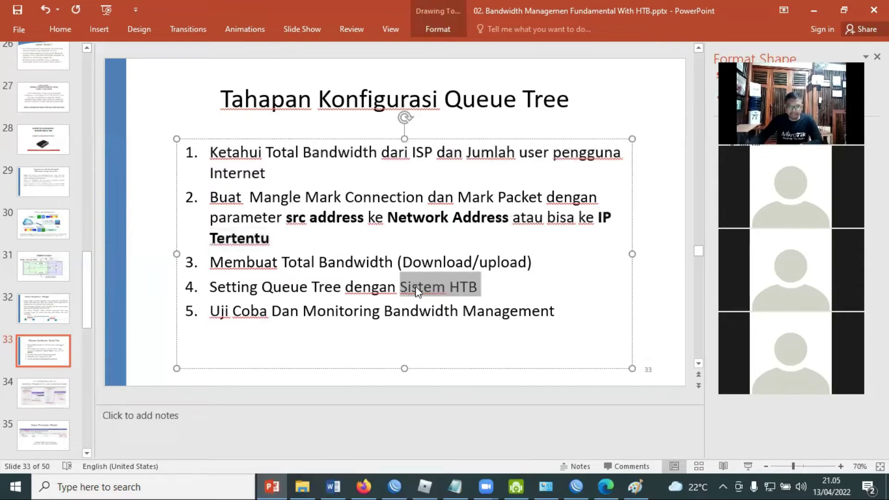
key(ctrl+b)
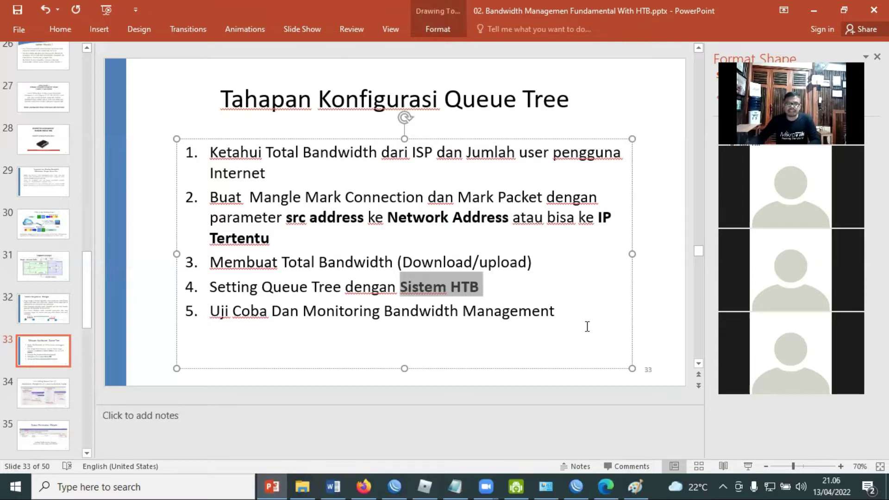
Open slide 27, "Latihan Mandiri 2", and bold "IP 192.168.100.0/24" in the case description.
click(46, 103)
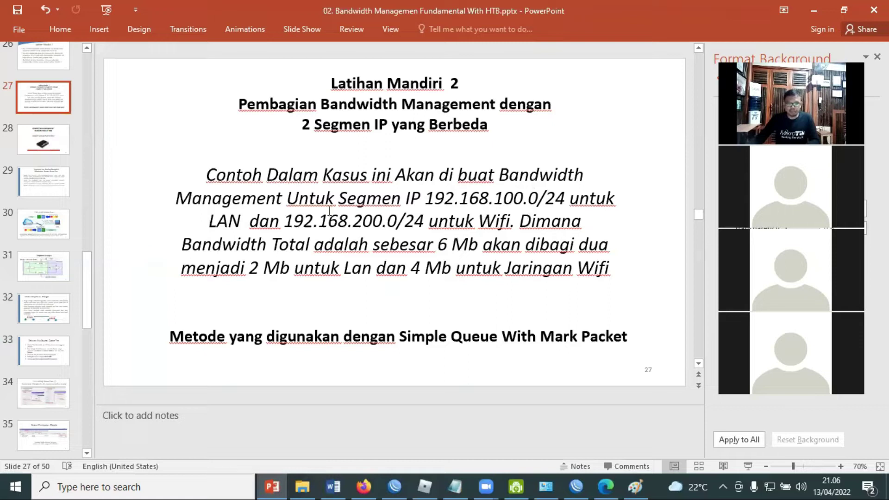
click(410, 196)
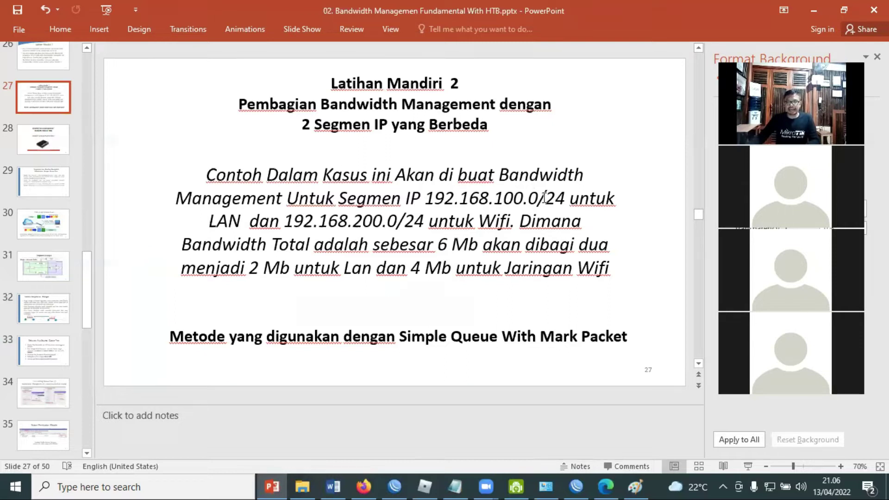
shift+click(575, 203)
key(ctrl+b)
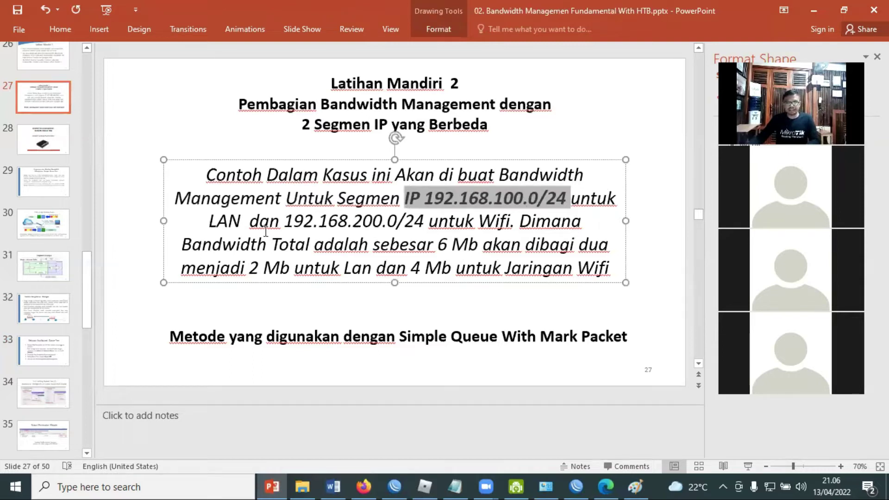
Make "192.168.200.0/24" bold and red in the case description on slide 27.
drag(284, 221, 432, 222)
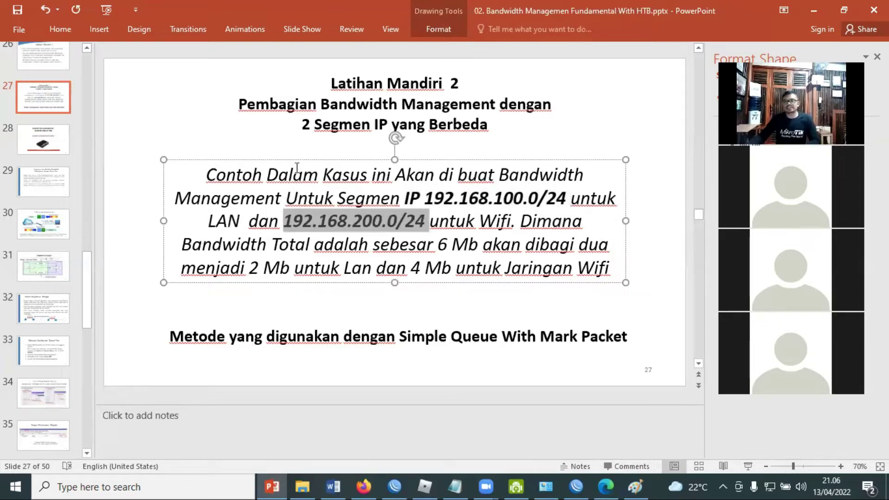
click(61, 30)
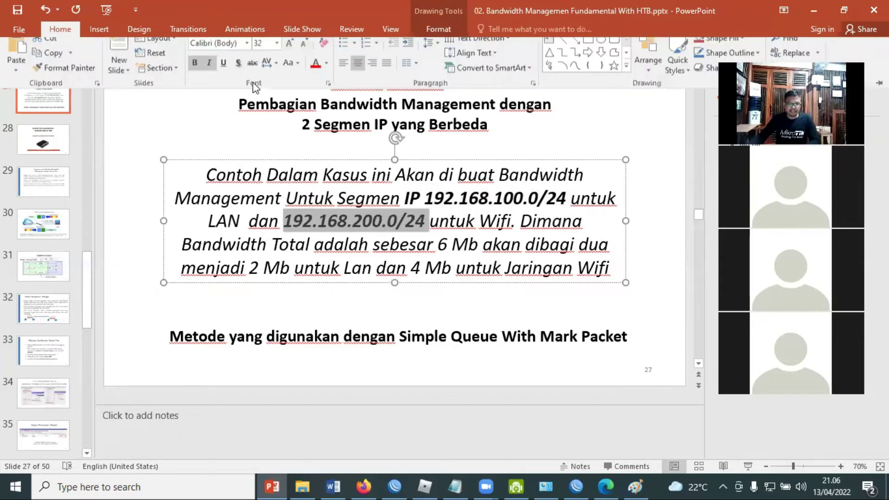
click(316, 72)
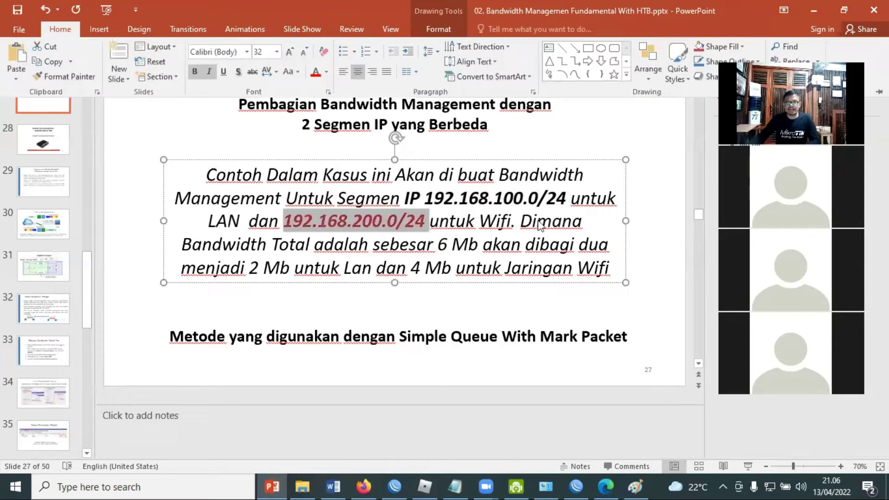
click(468, 228)
click(430, 221)
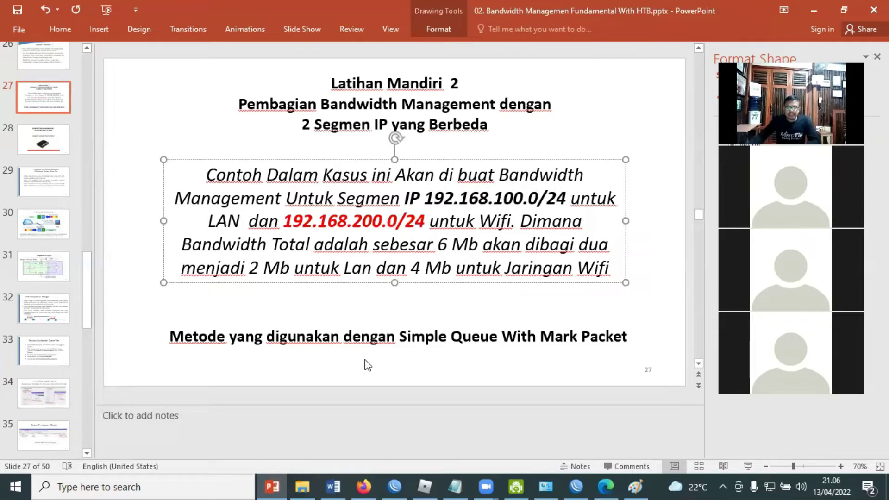
click(358, 384)
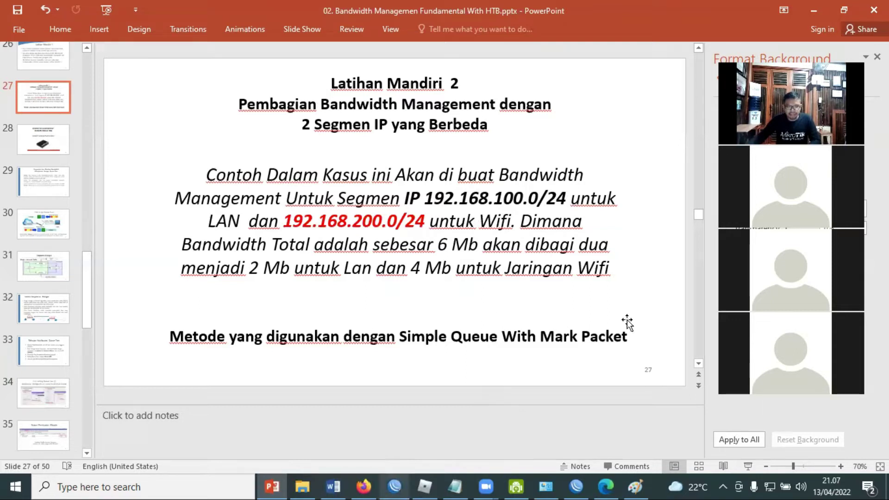
Switch to WinBox and open the firewall's Mangle rule list.
click(394, 485)
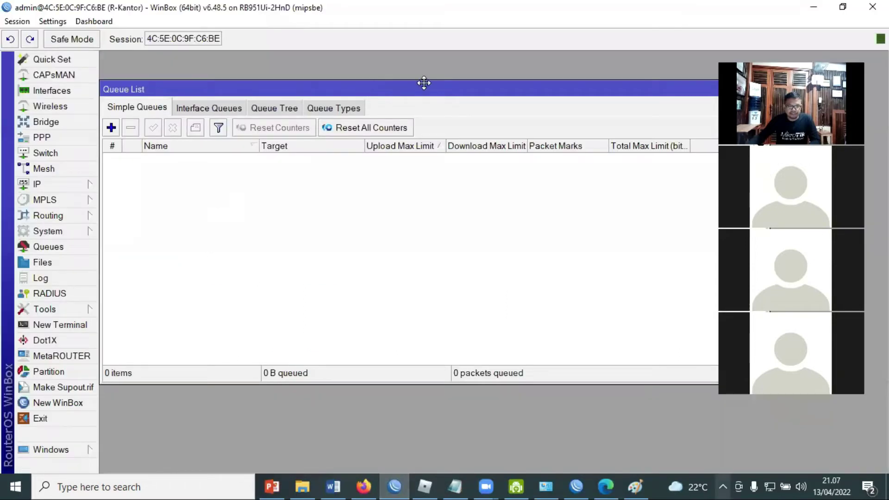
drag(424, 83, 434, 81)
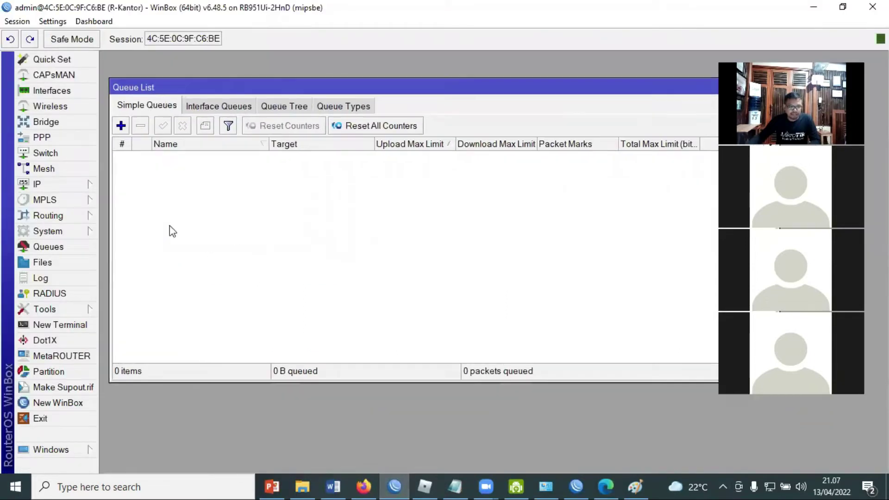
click(38, 185)
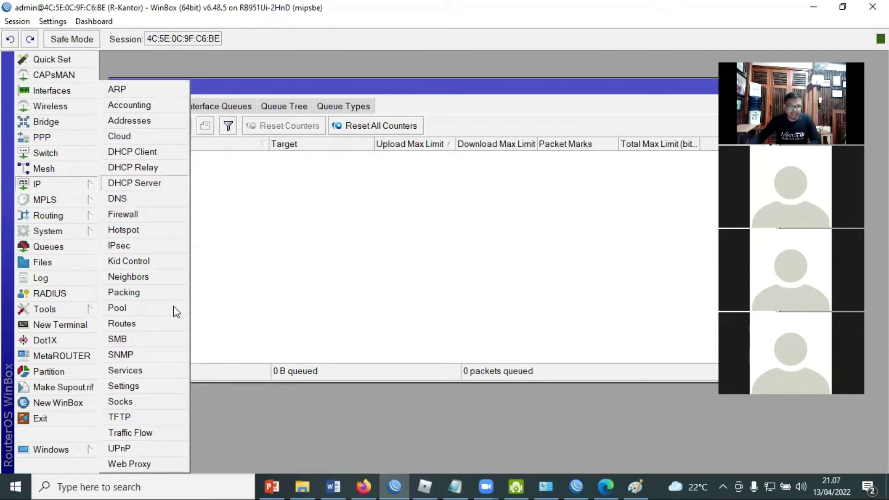
click(123, 215)
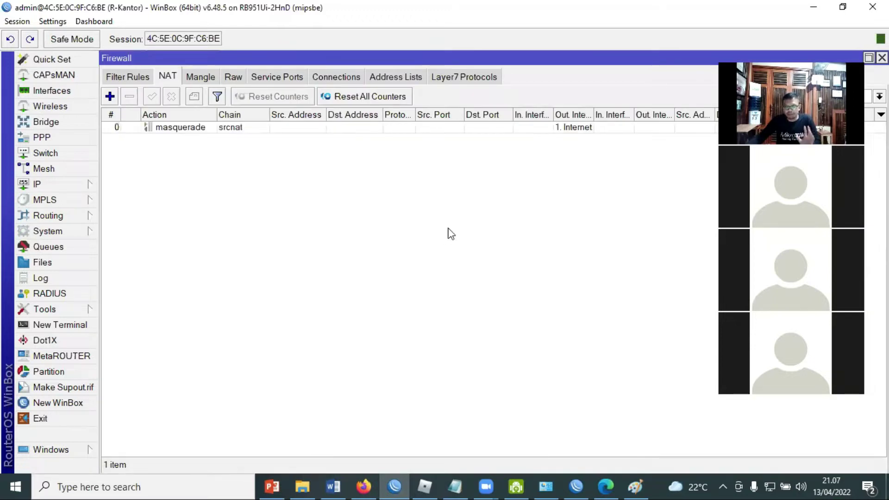
click(207, 78)
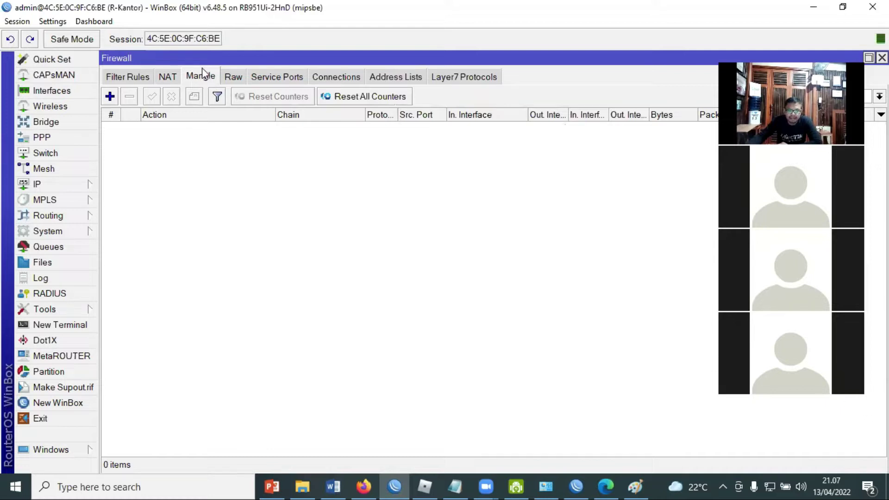
Start a new mangle rule and display the available chain options in its general settings.
click(111, 98)
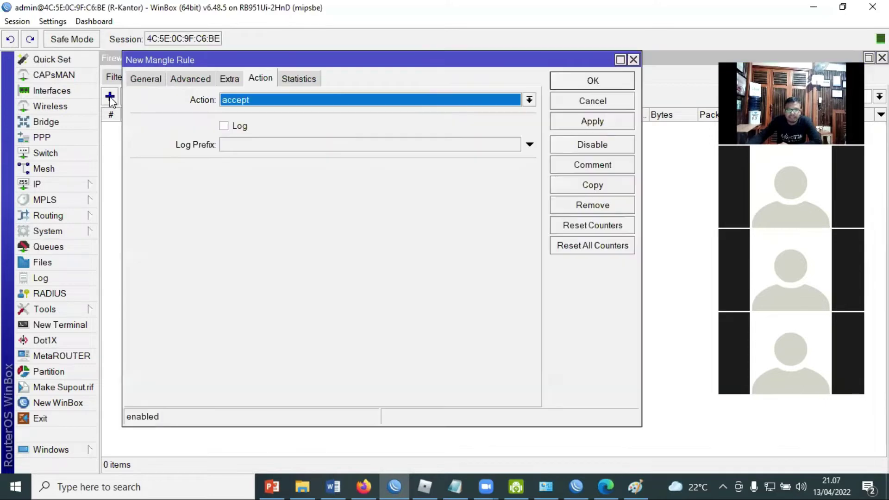
drag(292, 62, 396, 80)
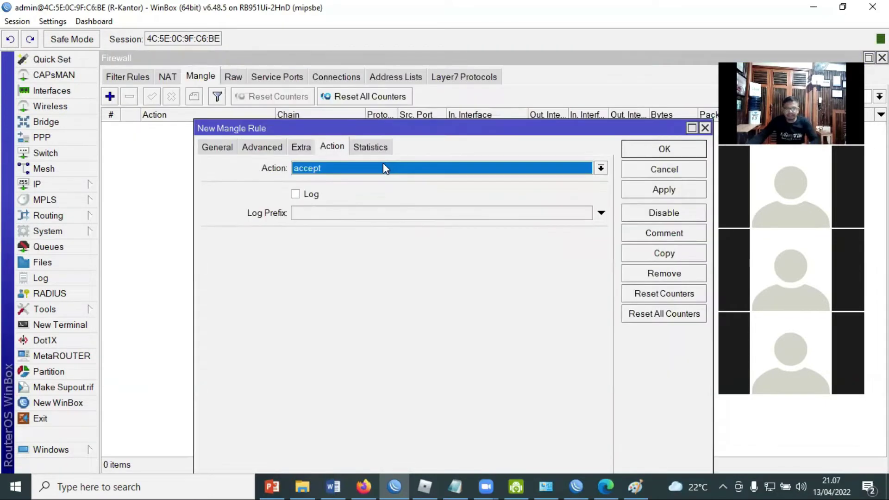
click(224, 146)
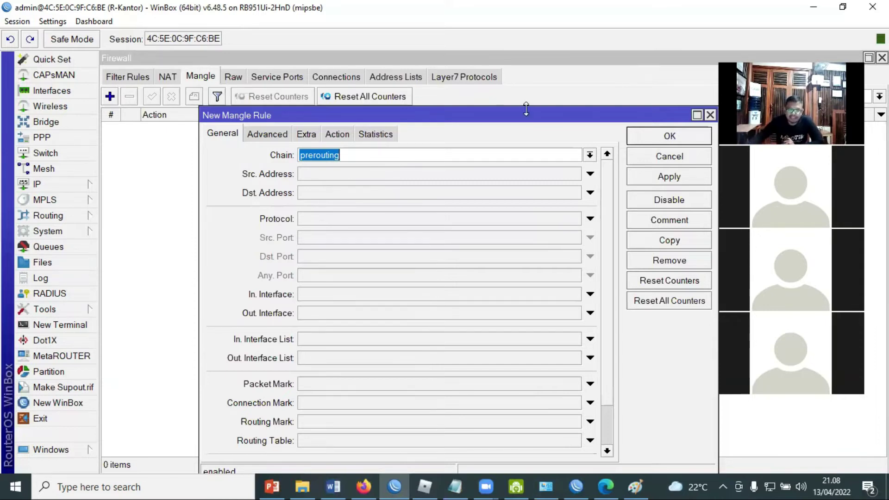
click(590, 156)
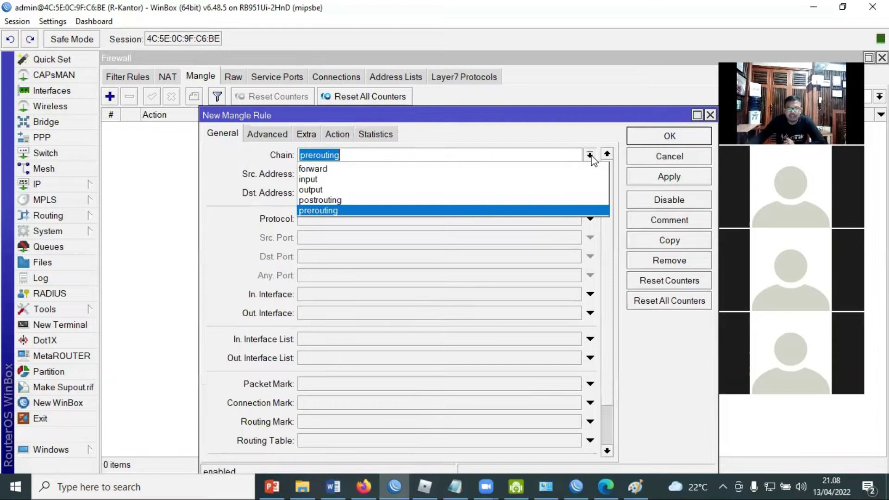
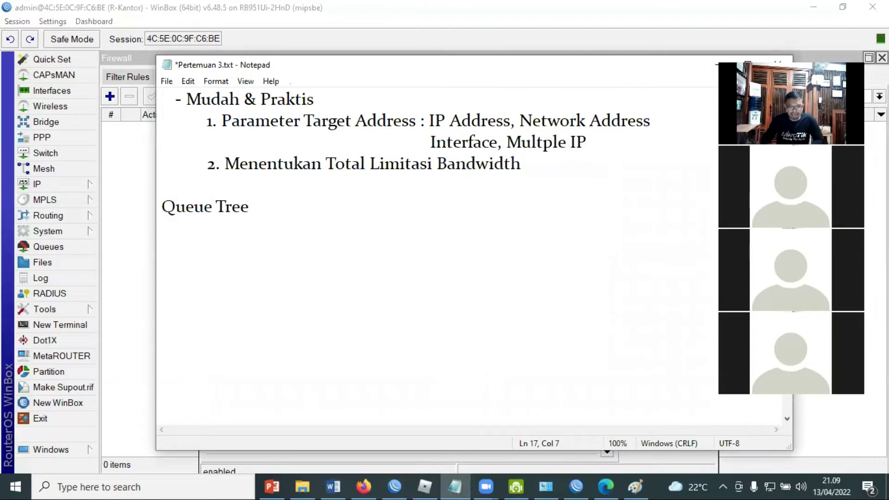
In the Notepad file Pertemuan 3.txt, add the line "---> Mangle" beneath the "Queue Tree" heading.
text(---)
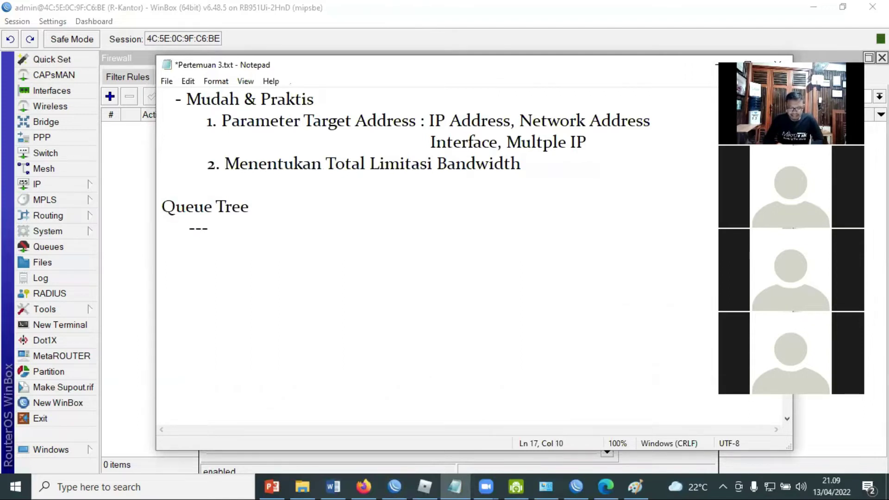
text(> mANGL)
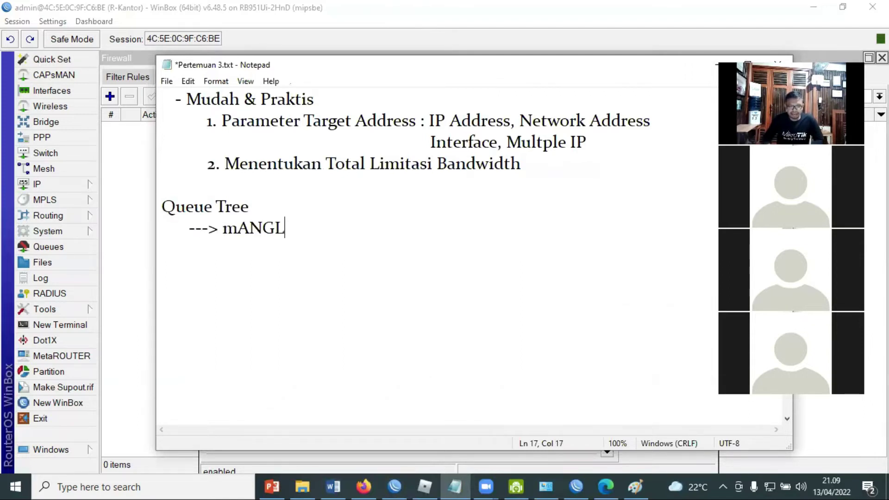
key(BackSpace)
key(BackSpace)
key(BackSpace)
key(BackSpace)
key(BackSpace)
text(Mangle)
key(Return)
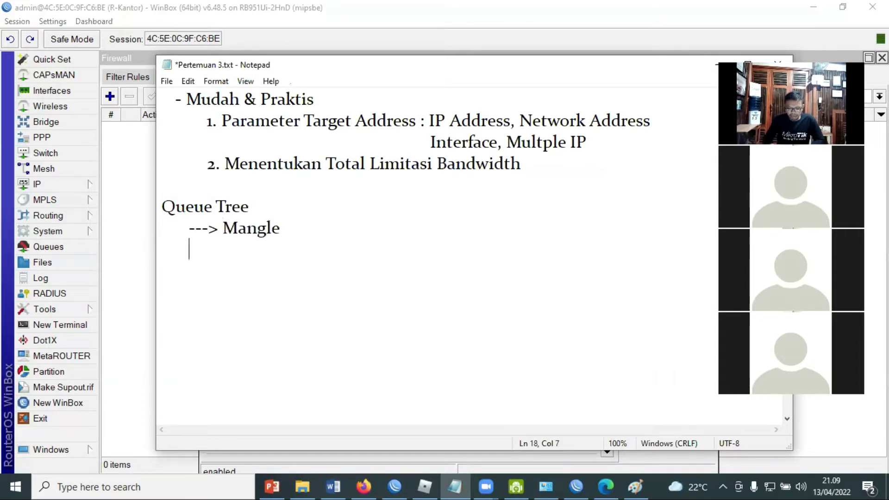
Beneath "---> Mangle", add the indented note lines "---> Jenis MC, MP" and "---> Chain".
text(---> )
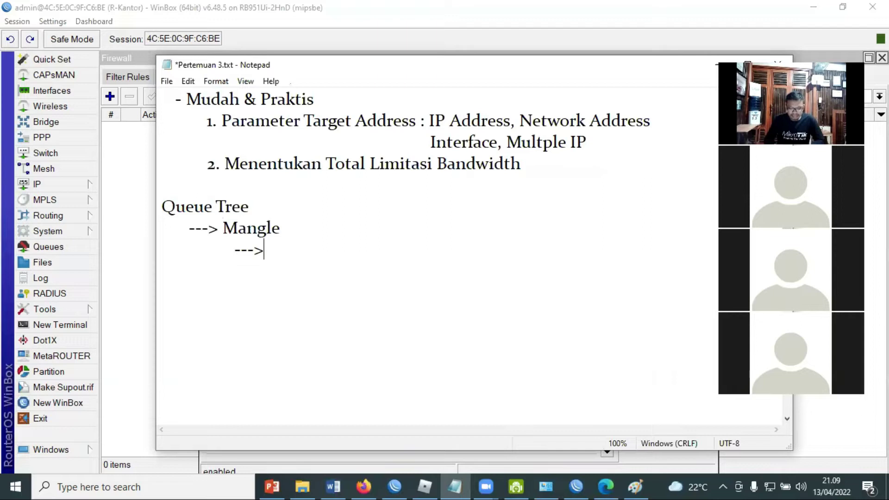
text(Jenis M)
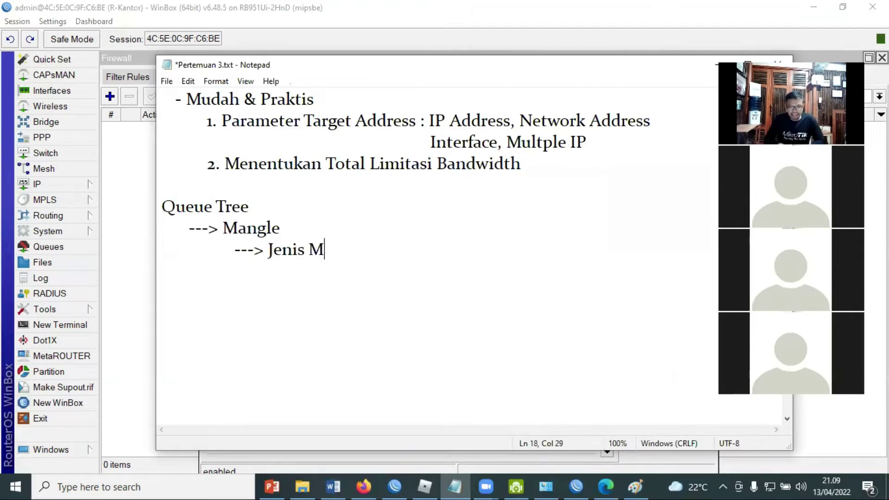
text(C)
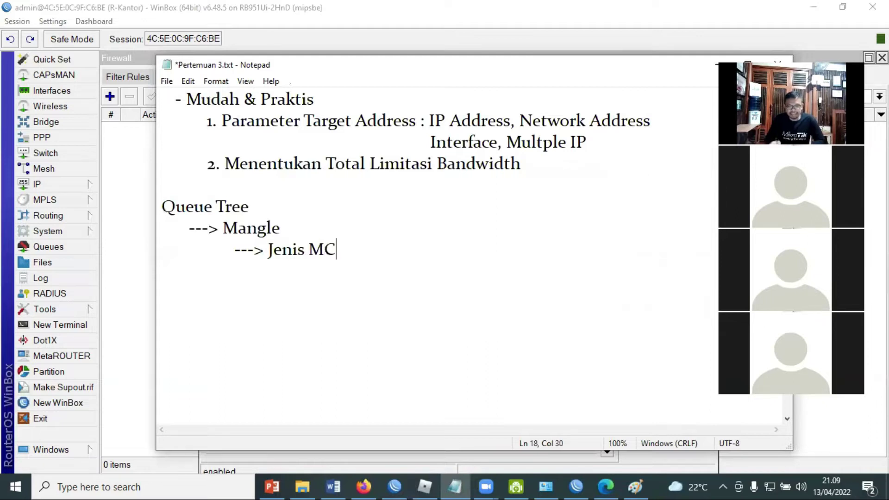
text(, MP)
key(Return)
text(---> Chain)
key(Return)
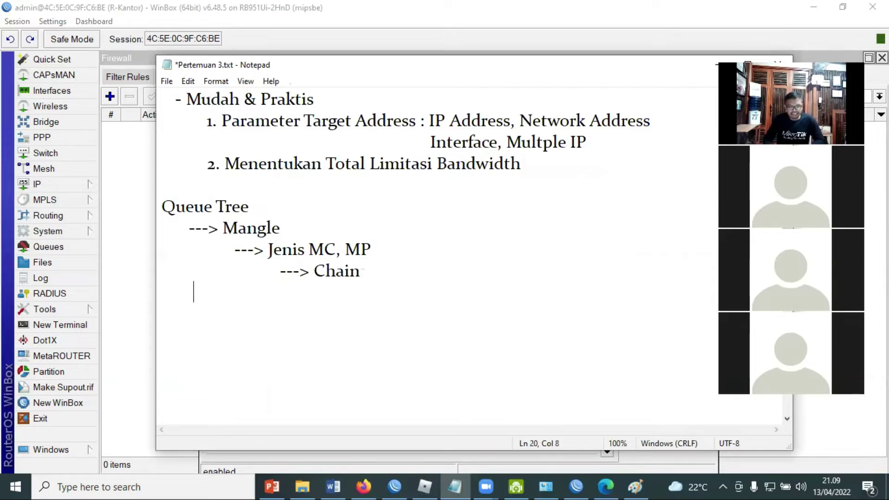
Add the numbered item "1. Prerouting = Masuk dan Melewati Router" beneath the Chain line.
text(1. Prer)
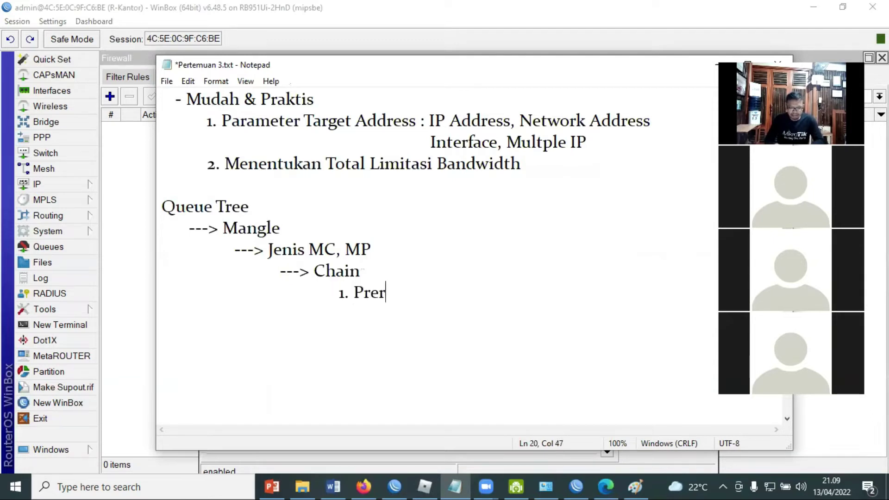
text(outing = )
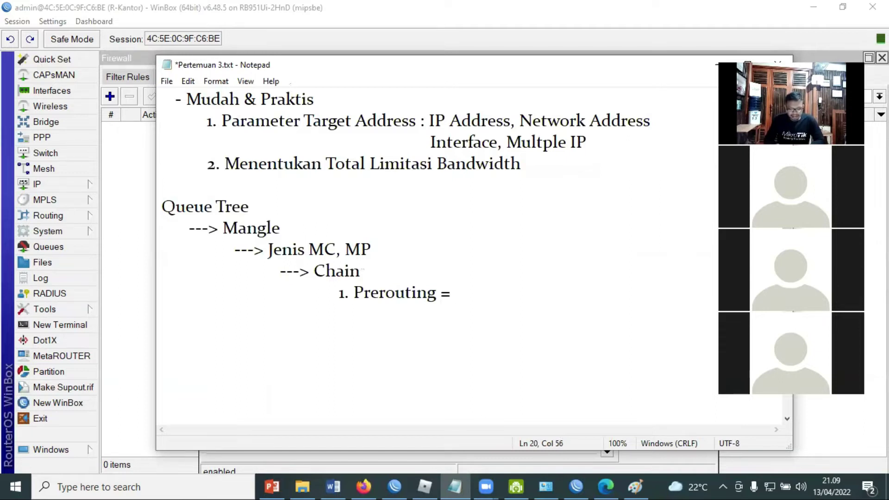
text(Ma)
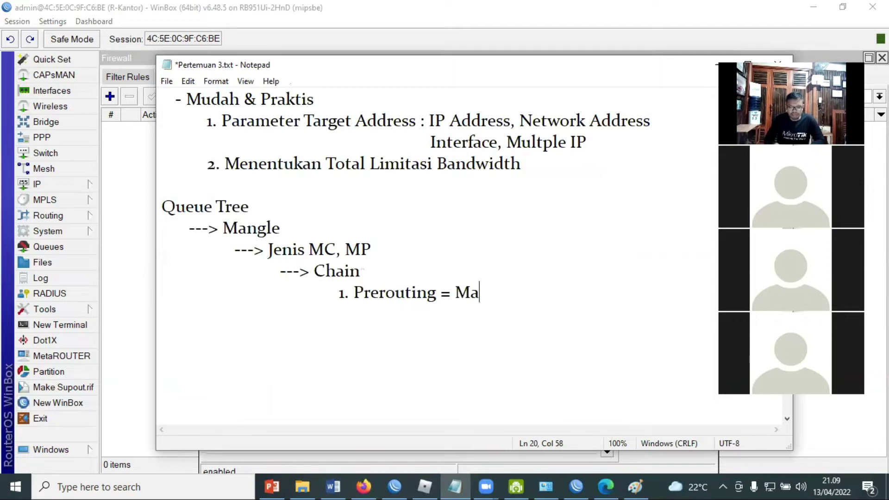
text(suk ke)
key(BackSpace)
key(BackSpace)
text(dan M)
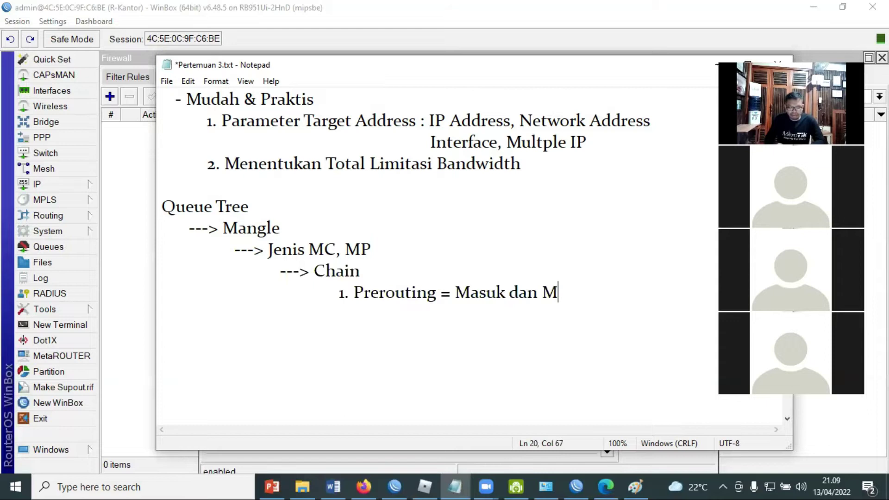
text(elewati R)
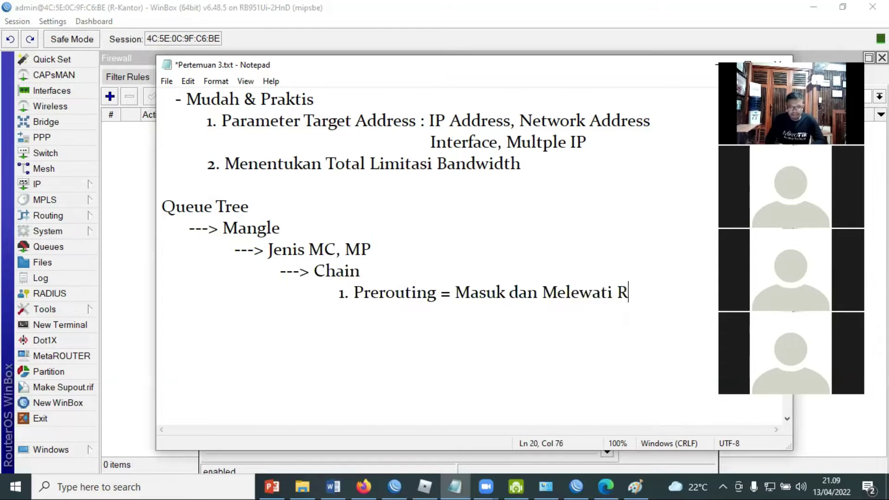
text(outer)
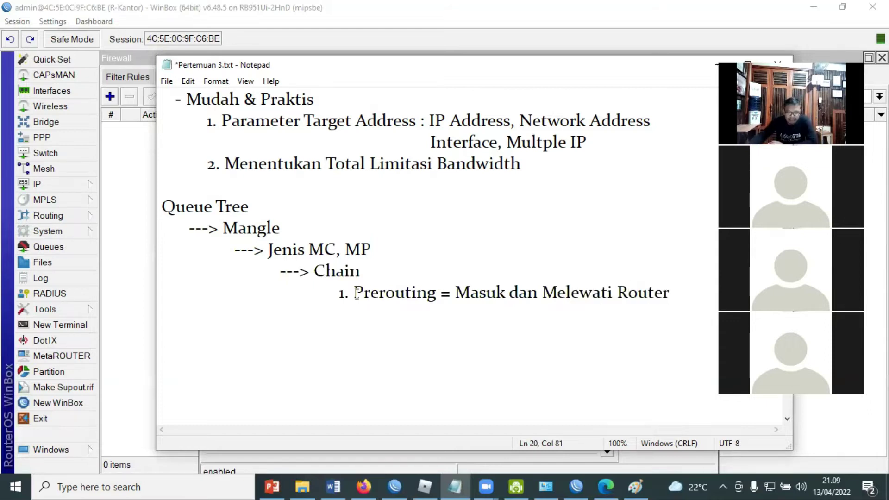
Highlight the word "Prerouting" in the first chain item to point it out.
key(ctrl+Left)
key(ctrl+Left)
key(ctrl+Left)
key(ctrl+Left)
key(ctrl+Left)
key(ctrl+Left)
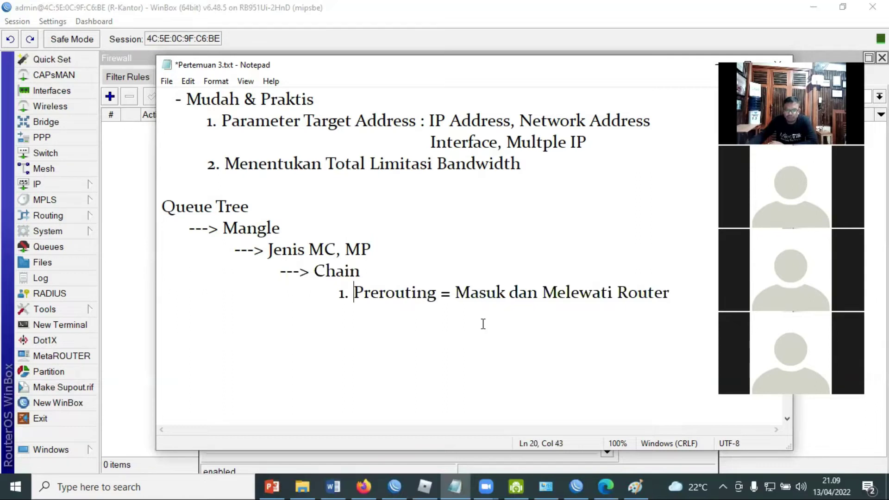
key(shift+Right)
key(shift+Right)
key(shift+Right)
key(shift+Right)
key(shift+Right)
key(shift+Right)
key(shift+Right)
key(shift+Right)
key(shift+Right)
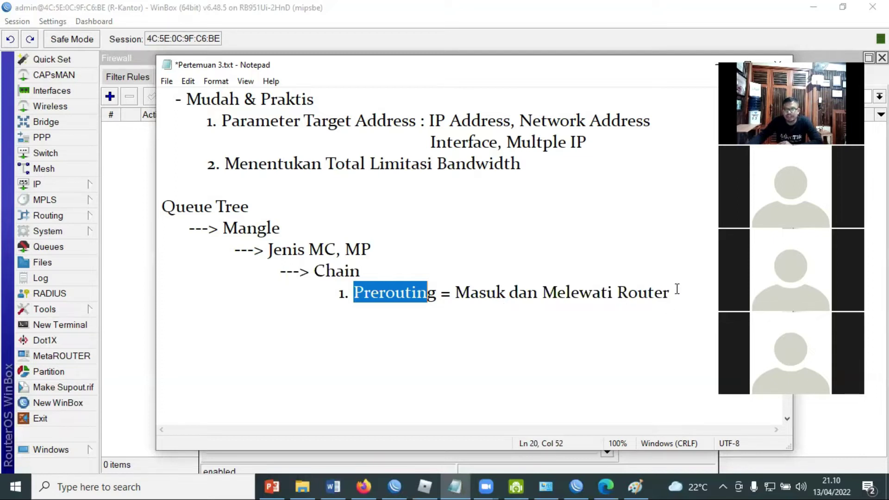
Add the line "( Gabungan Chain Input & Forward)" beneath the Prerouting item.
key(End)
key(Down)
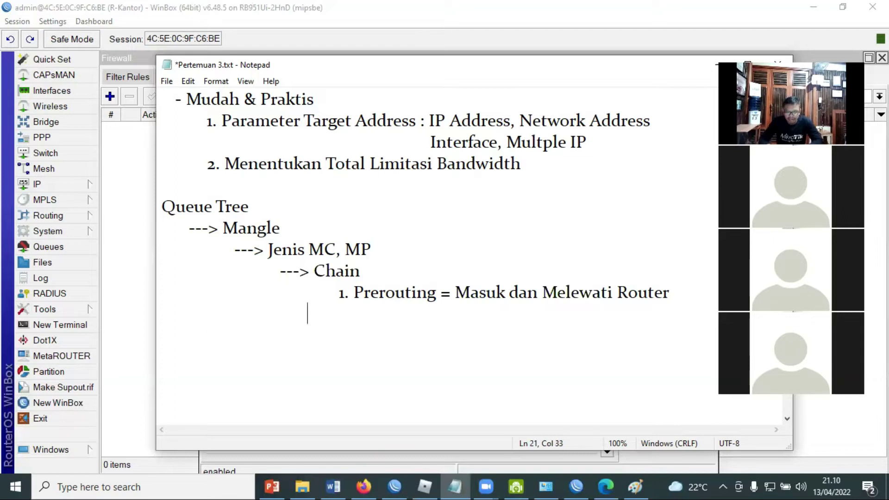
text(( Chain I)
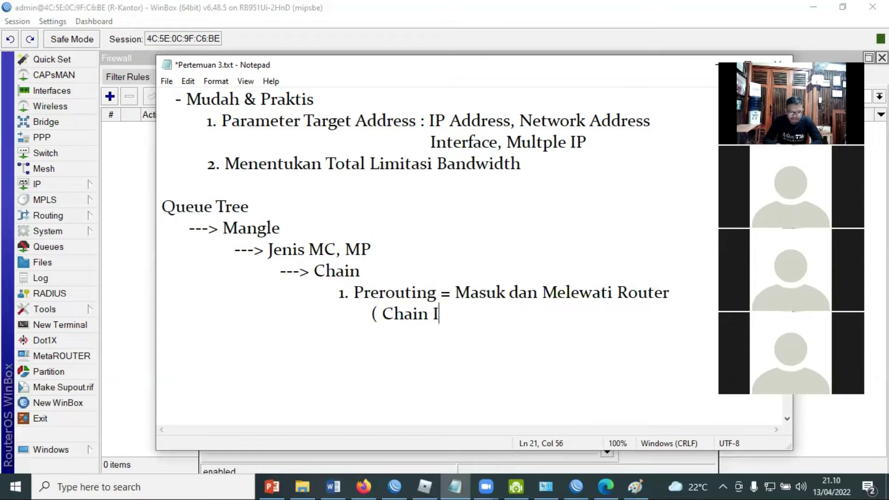
text(nput & F)
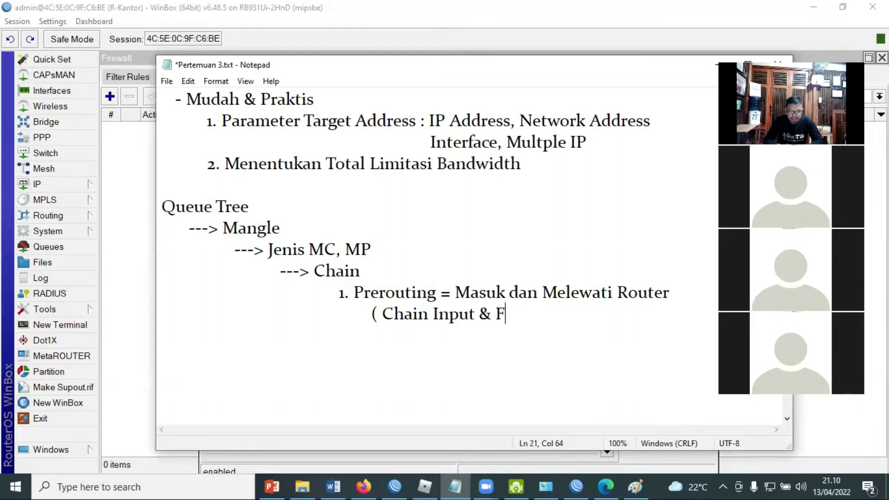
text(orward))
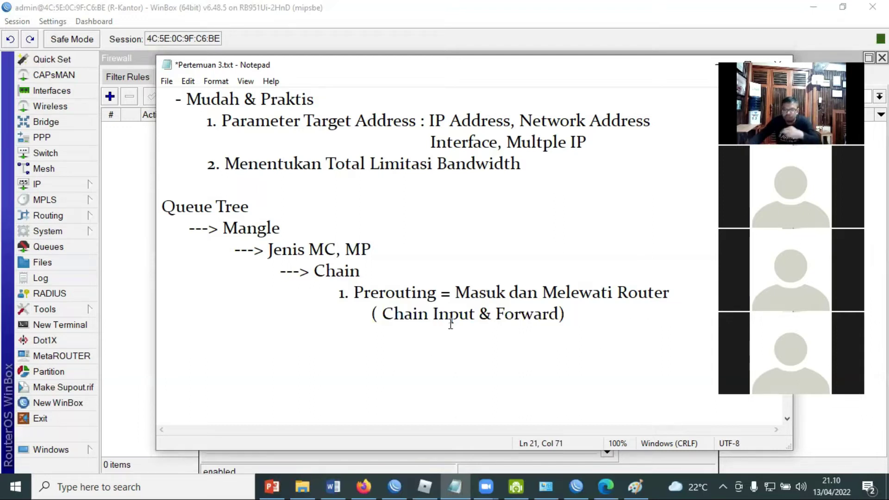
click(382, 313)
text(Gab)
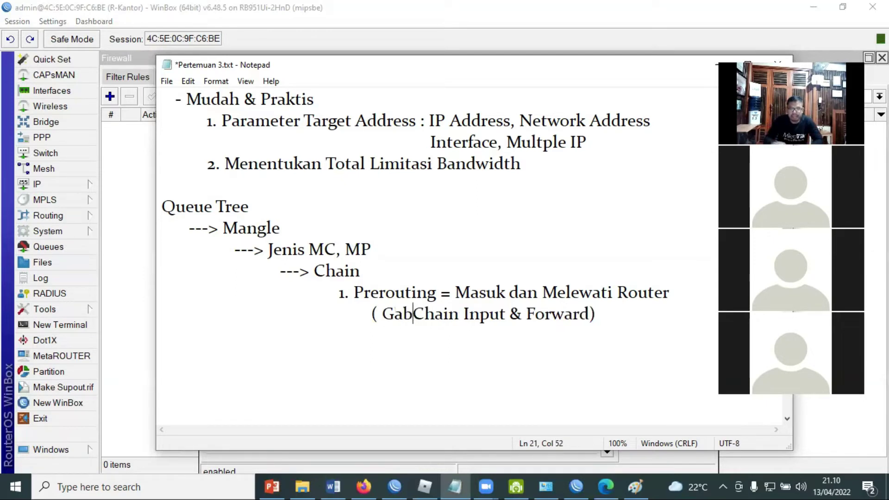
text(ungan)
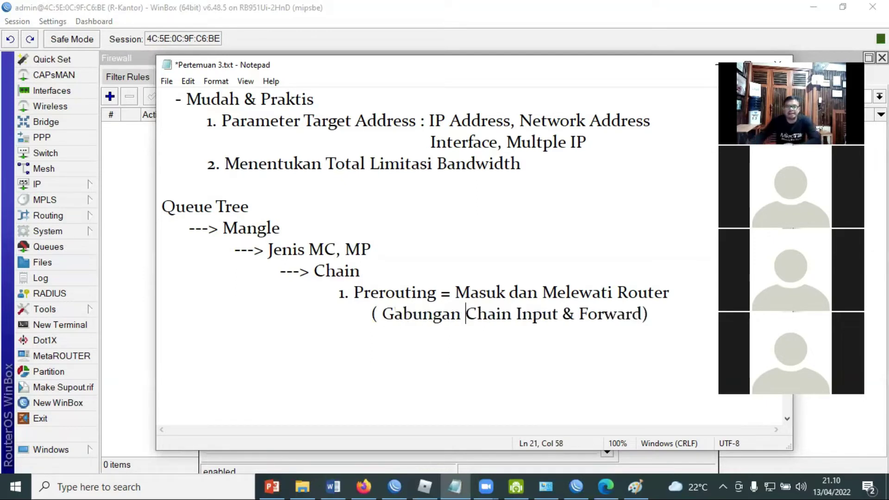
Switch to WinBox and start a new firewall mangle rule with the prerouting chain.
click(585, 477)
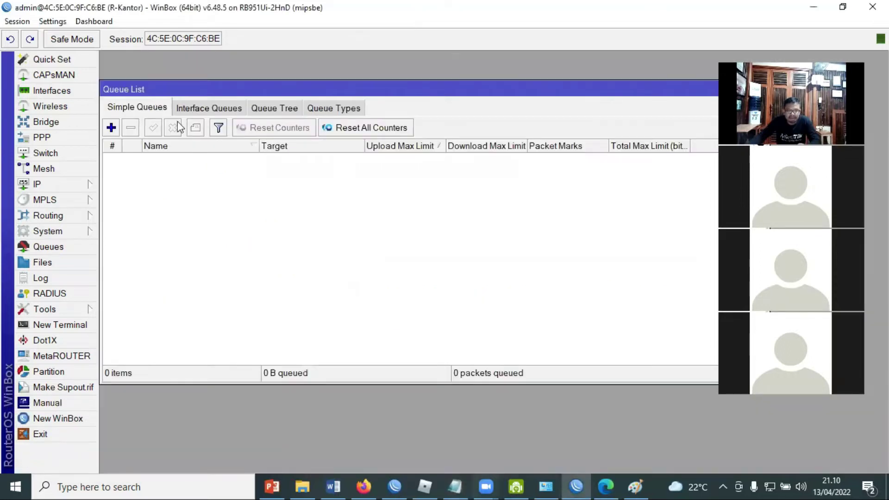
click(57, 184)
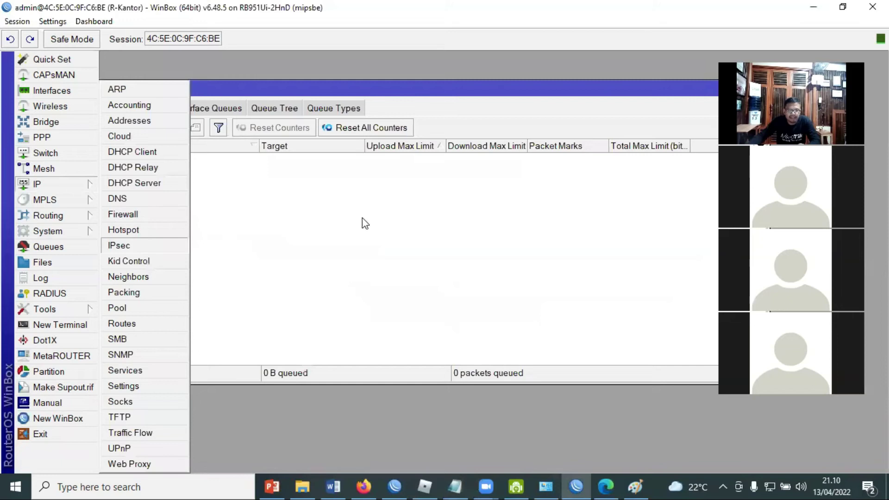
click(122, 213)
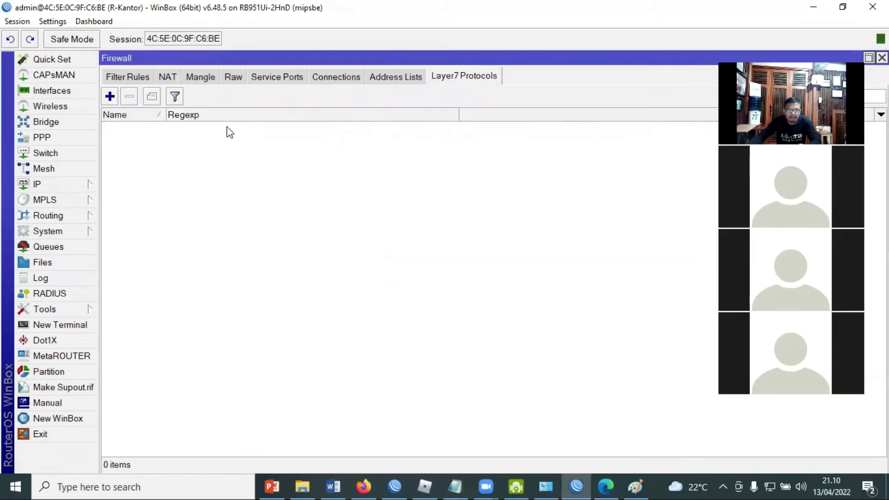
click(200, 77)
click(110, 97)
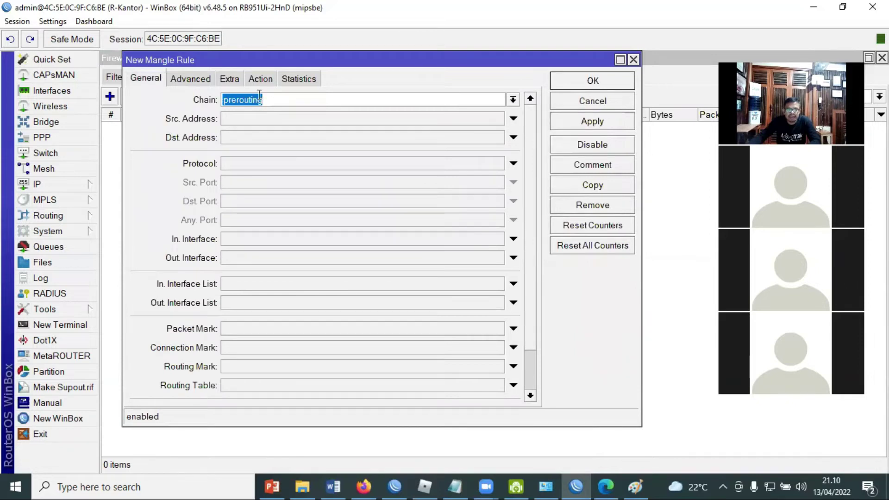
drag(305, 67, 360, 107)
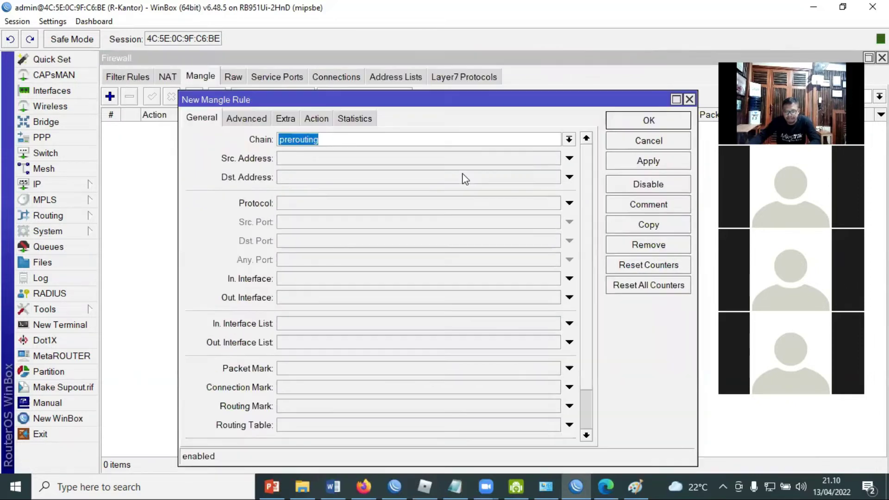
click(569, 140)
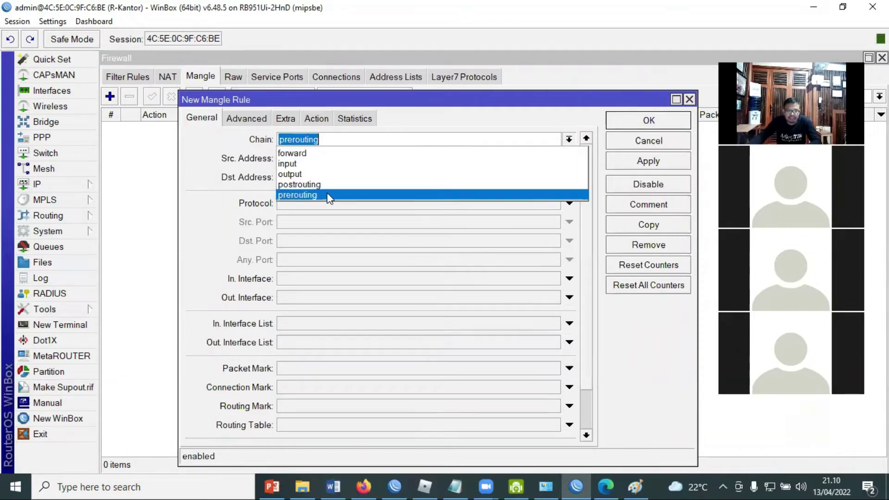
click(270, 173)
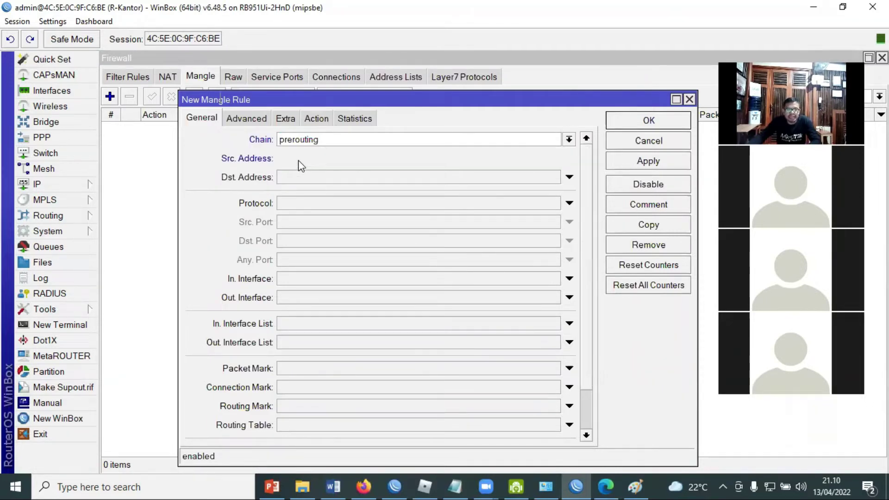
Set the new mangle rule's source address to 192.168.100.0/24.
click(316, 158)
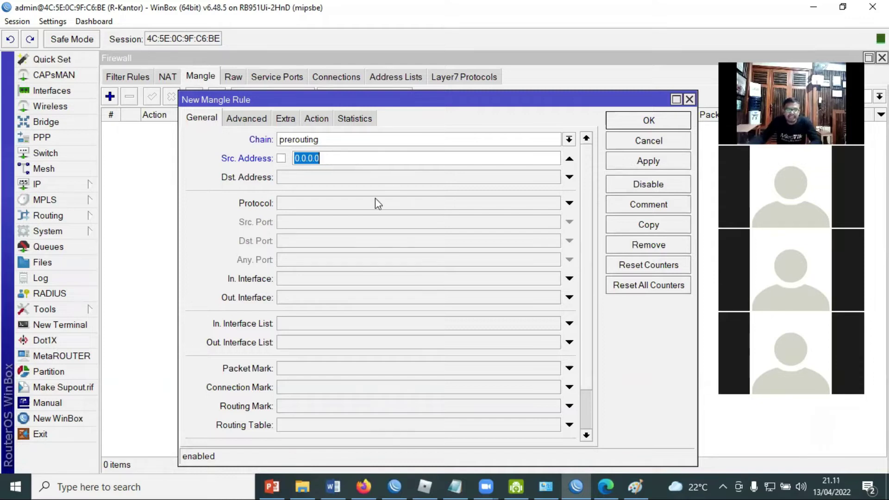
text(1)
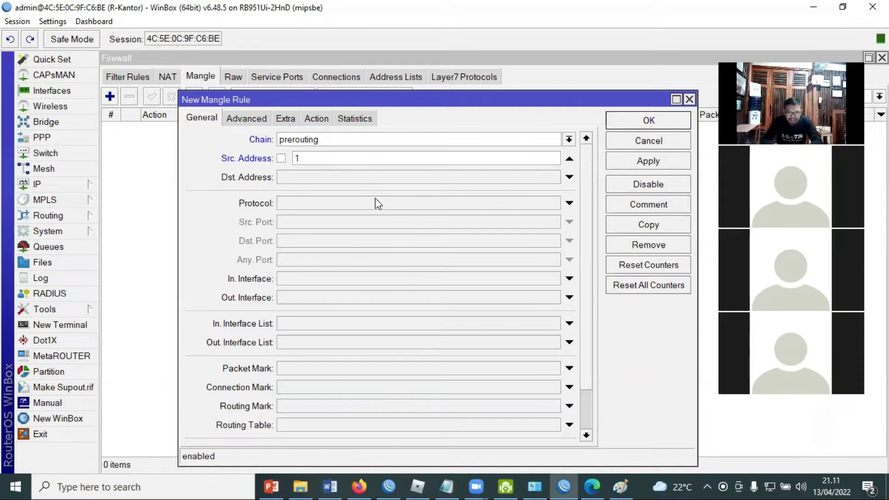
text(92.1)
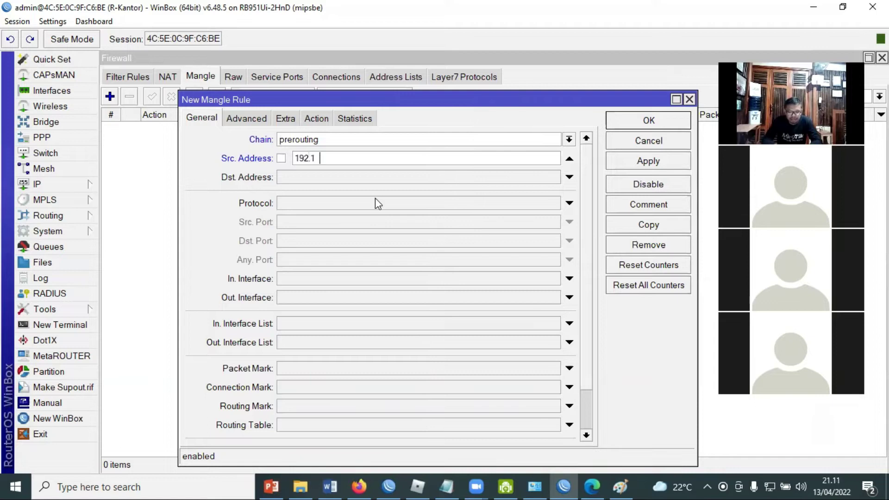
text(68.100.0/24)
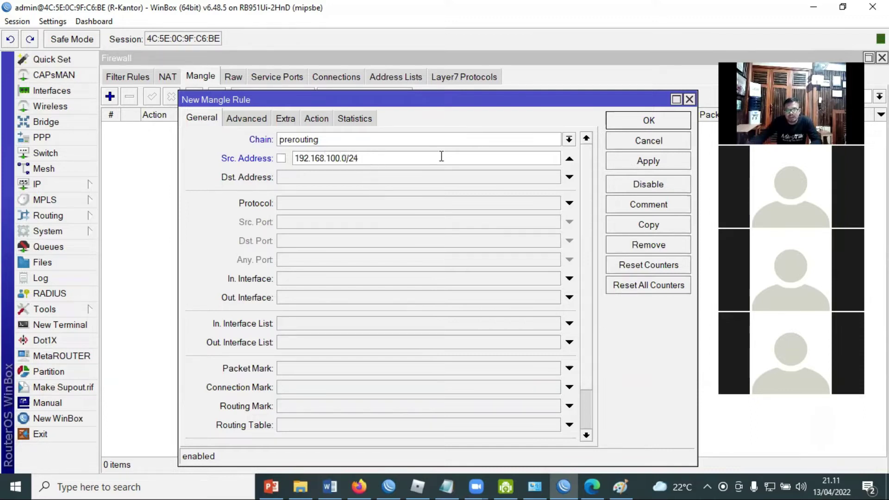
click(367, 163)
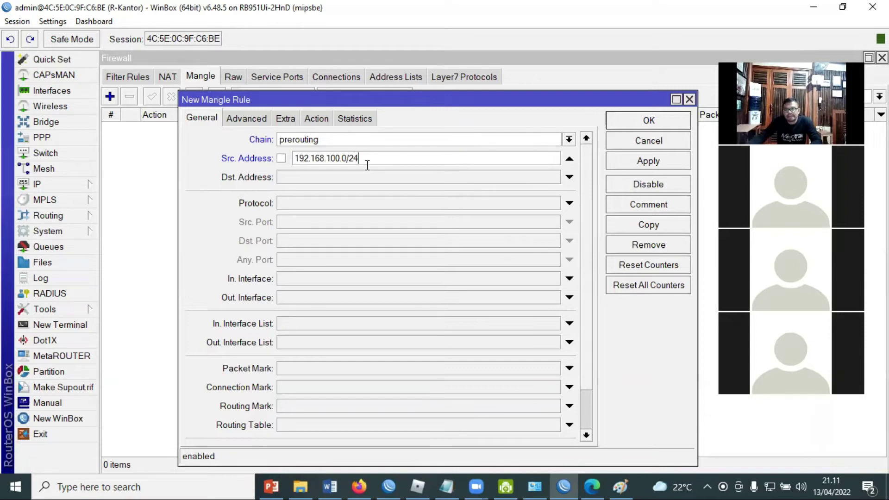
double_click(296, 158)
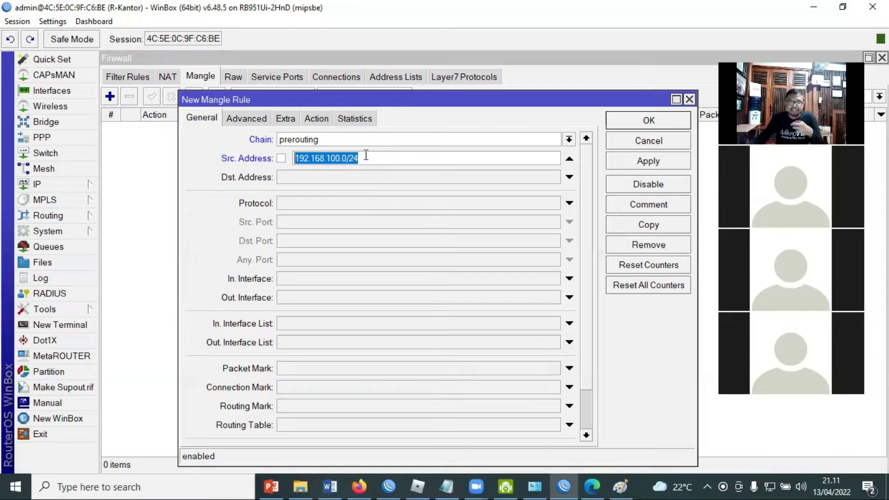
click(329, 159)
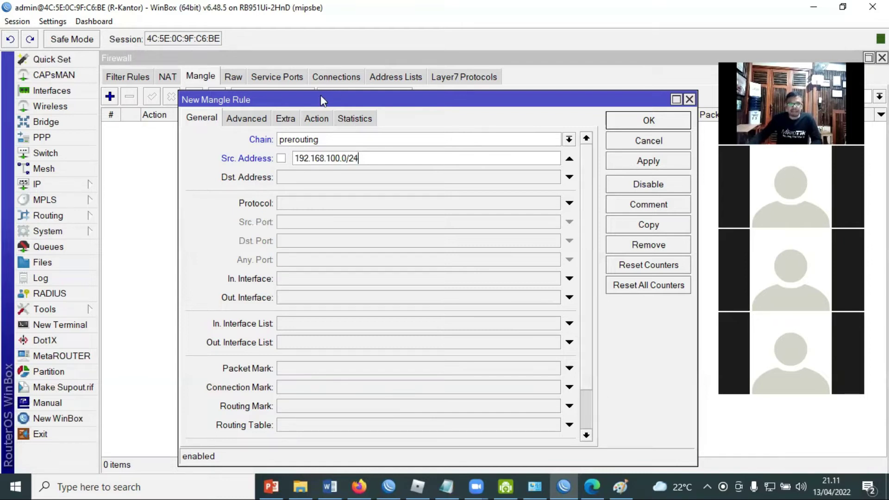
click(369, 284)
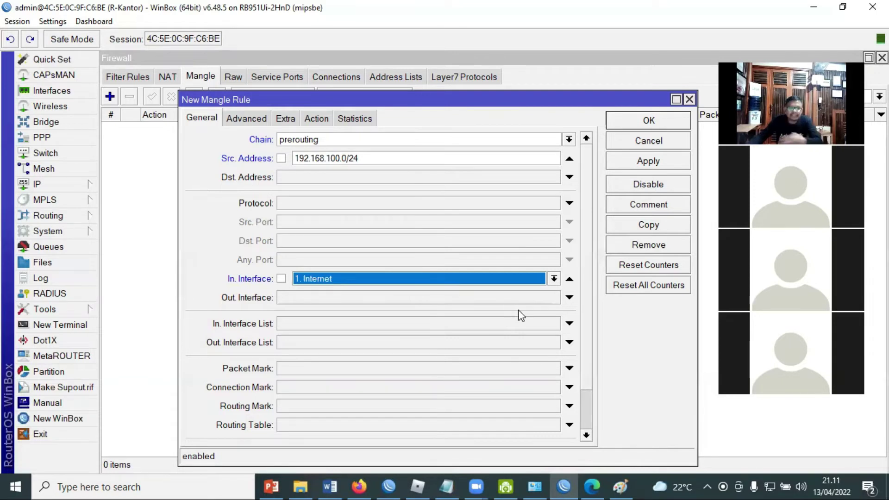
click(554, 279)
click(424, 302)
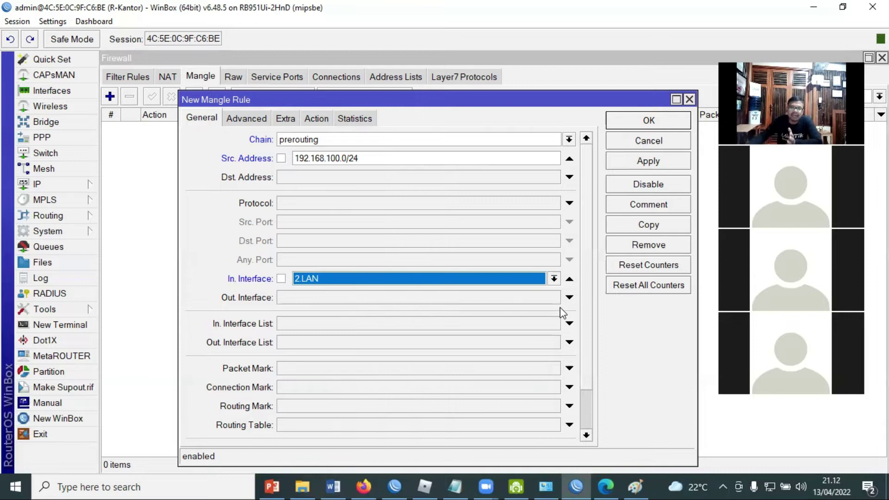
click(569, 278)
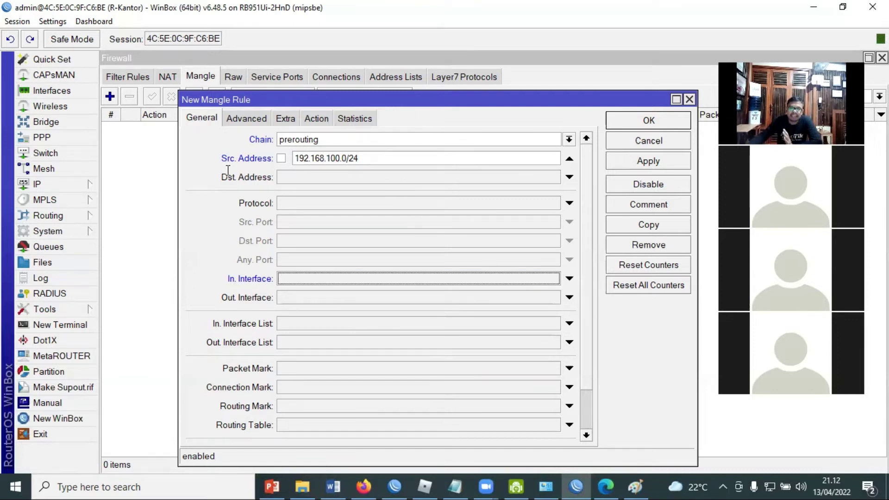
Set the new mangle rule's incoming interface to 2.LAN and its action to mark connection.
double_click(315, 158)
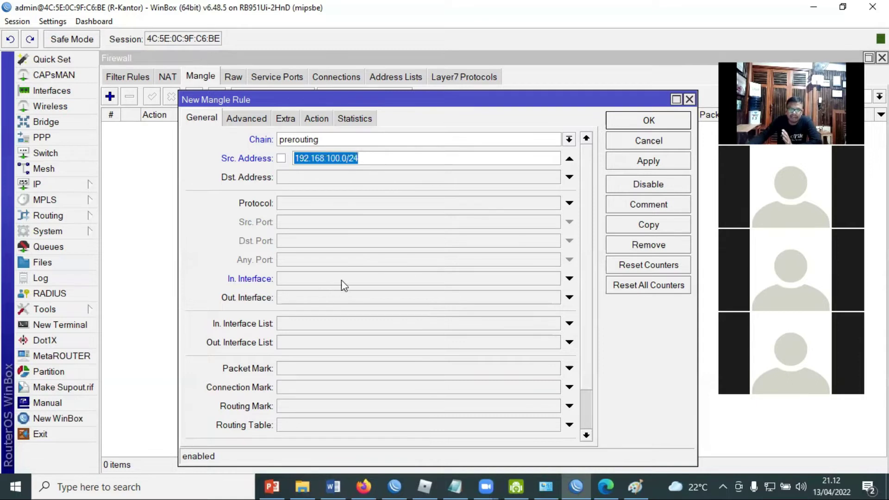
click(570, 279)
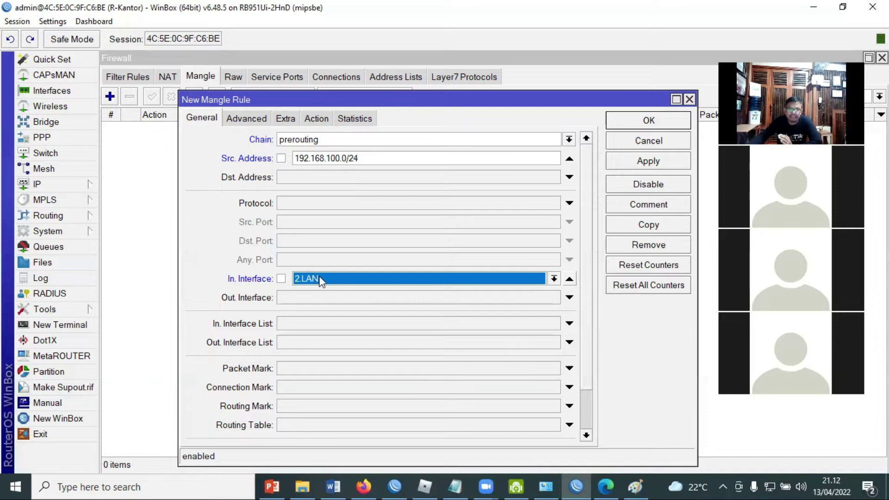
click(316, 119)
click(585, 140)
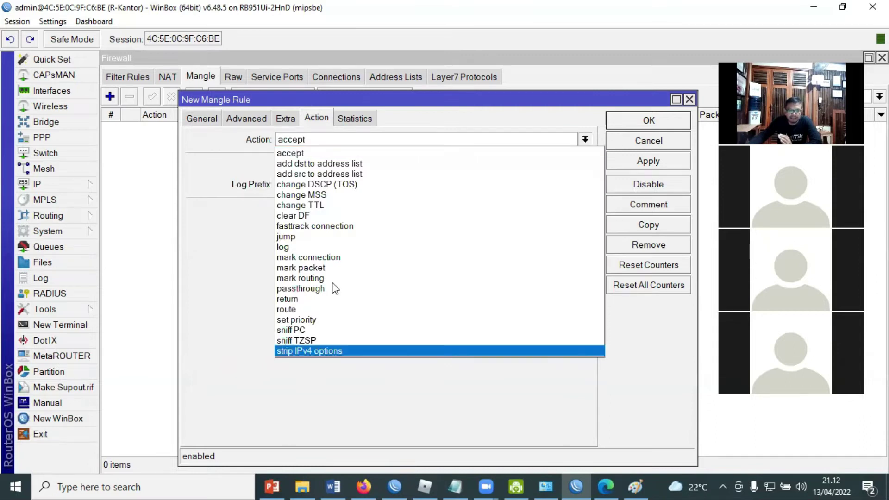
click(360, 257)
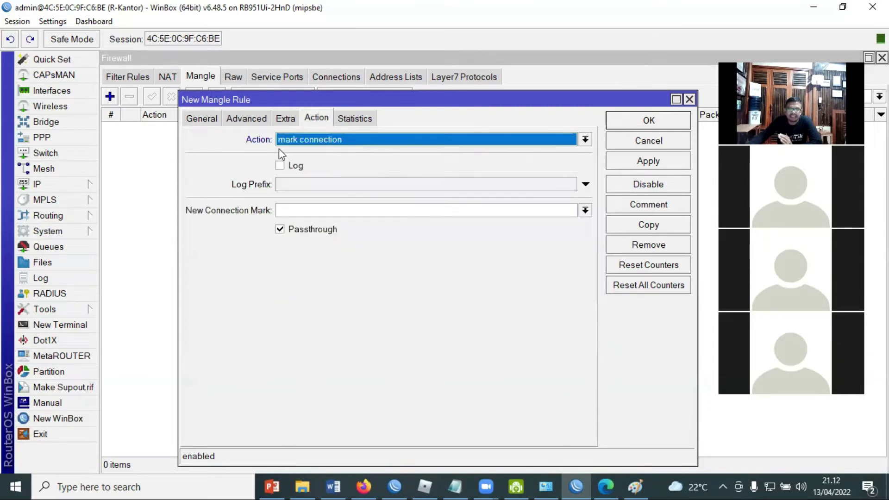
Name the new connection mark LAN-Koneksi with passthrough left enabled, and save the mangle rule.
click(301, 215)
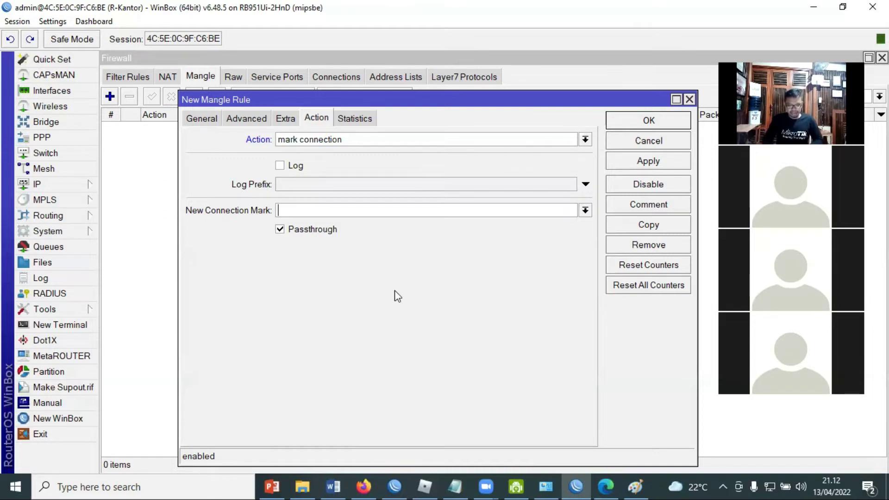
text(LAN)
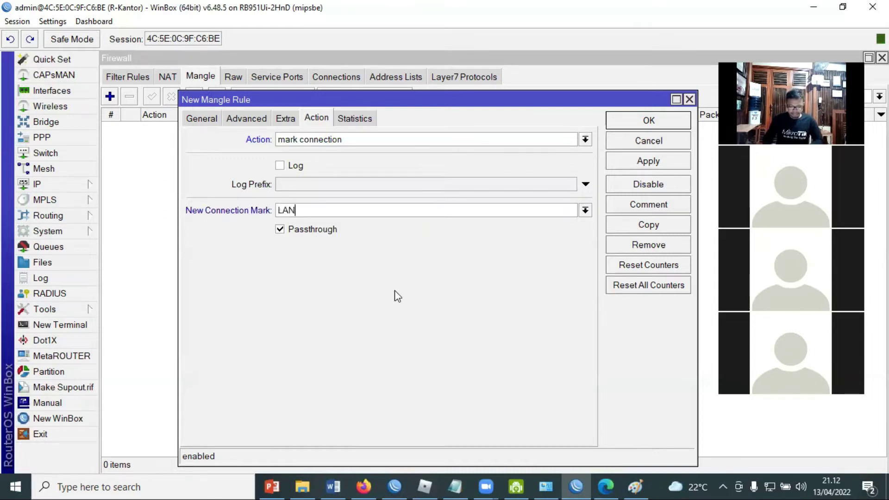
text(-Kone)
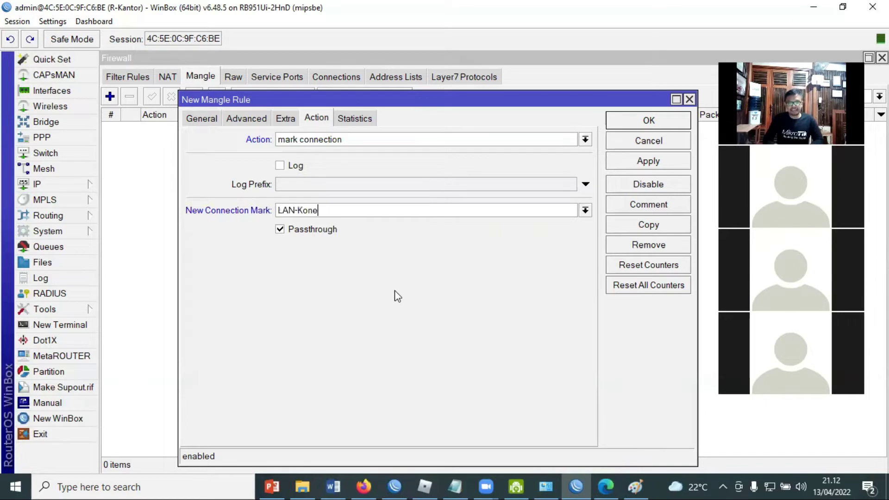
text(ksi)
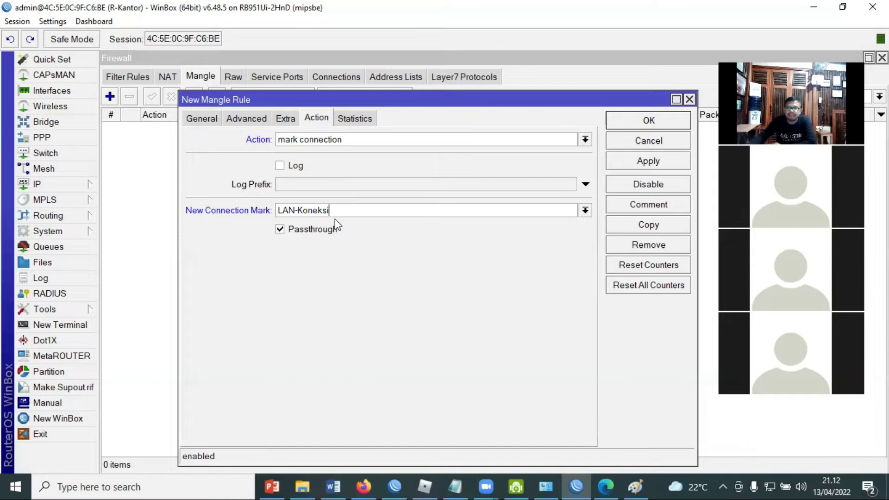
click(649, 161)
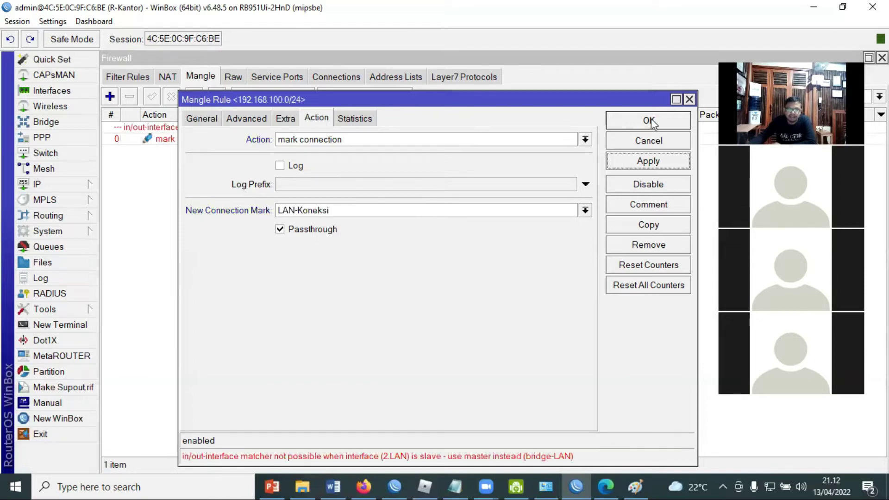
click(649, 121)
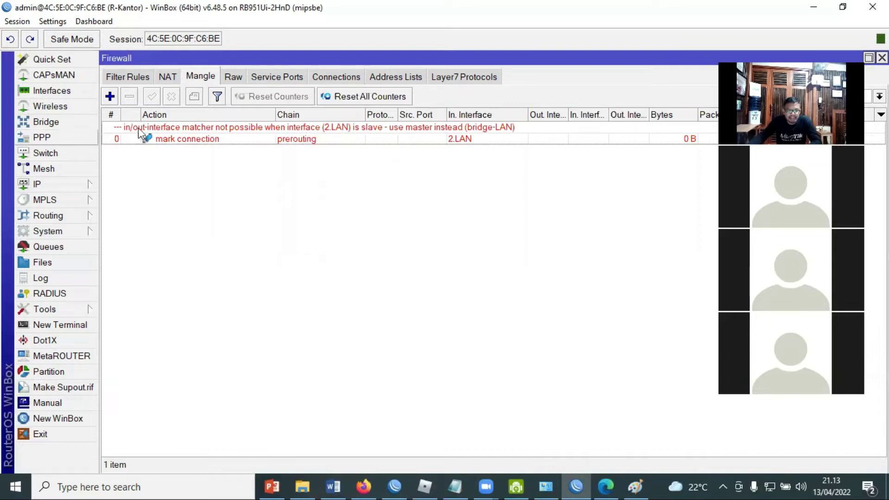
Change the mark connection rule's incoming interface to bridge-LAN and save the rule.
click(381, 137)
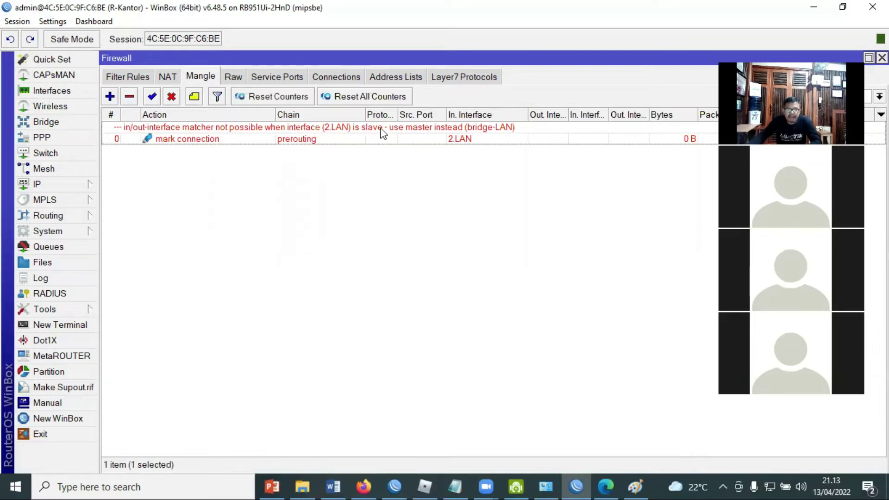
double_click(310, 139)
click(194, 119)
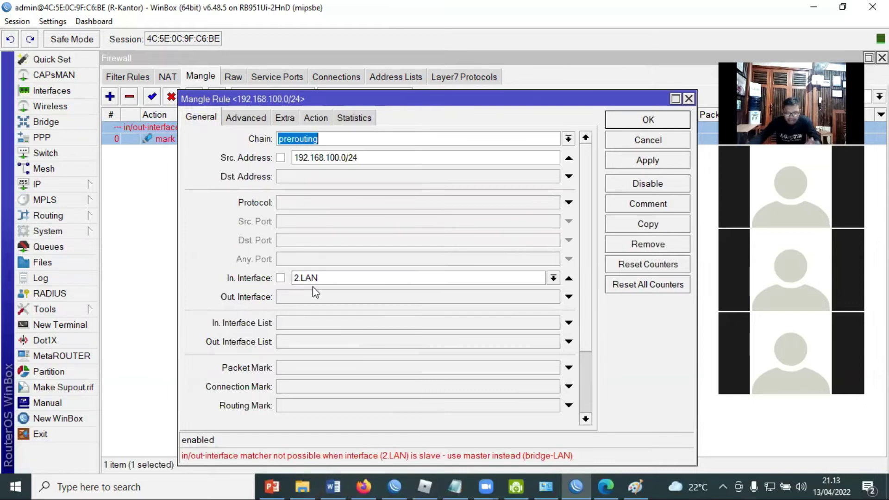
click(553, 278)
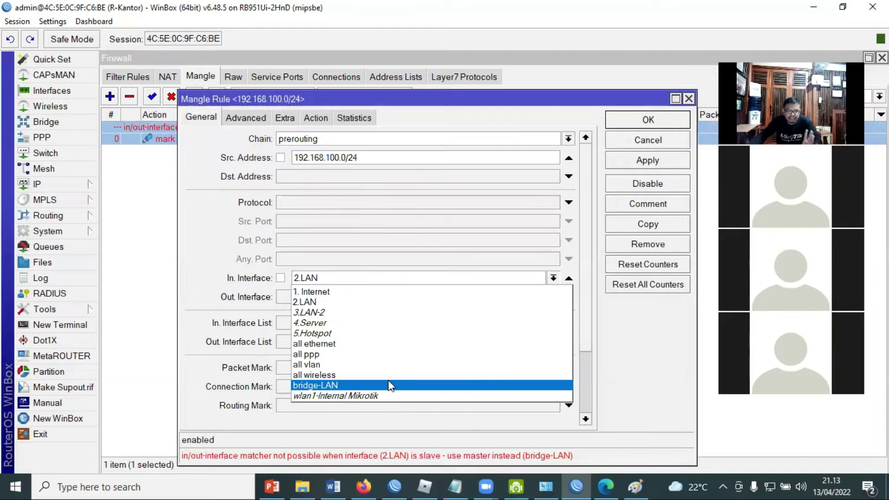
click(366, 385)
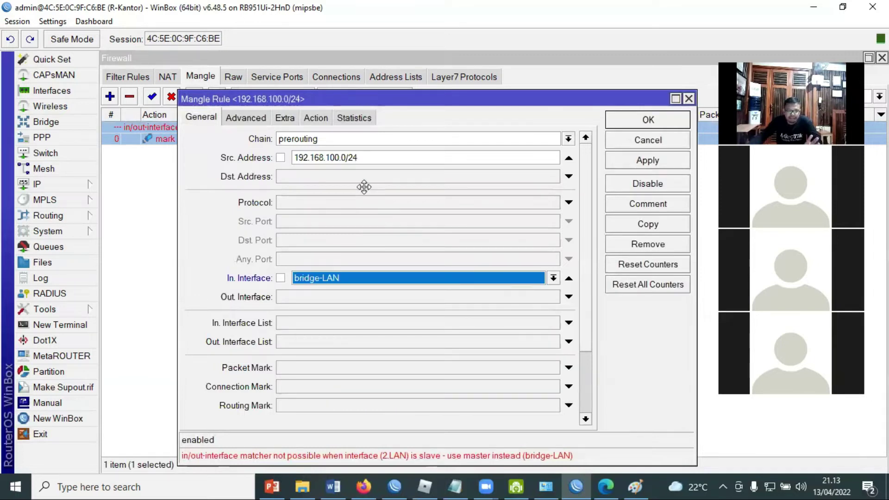
drag(413, 98, 416, 189)
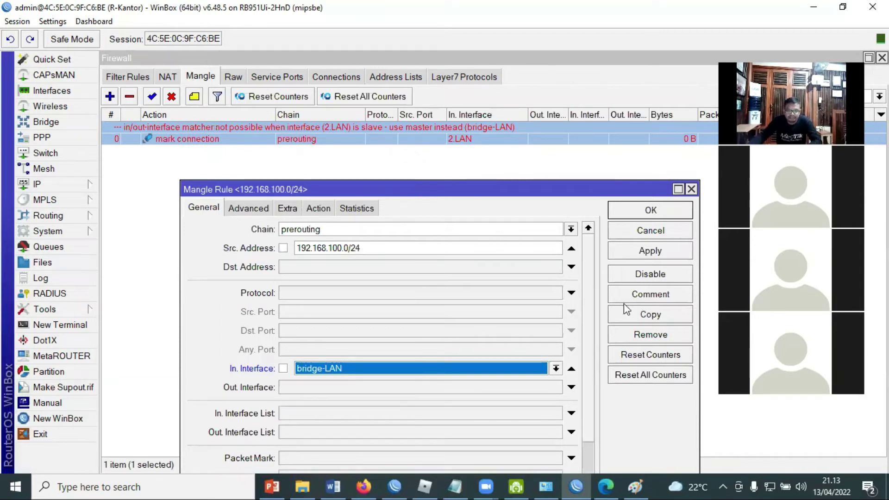
drag(543, 183, 527, 151)
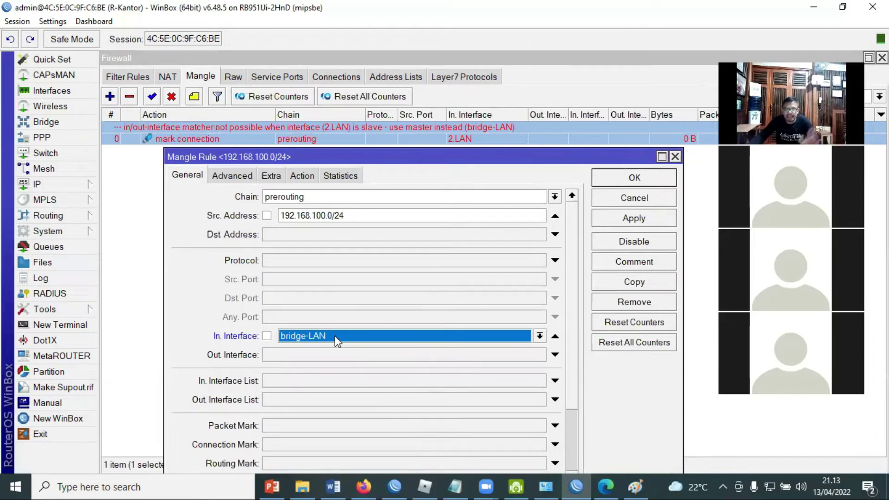
click(648, 218)
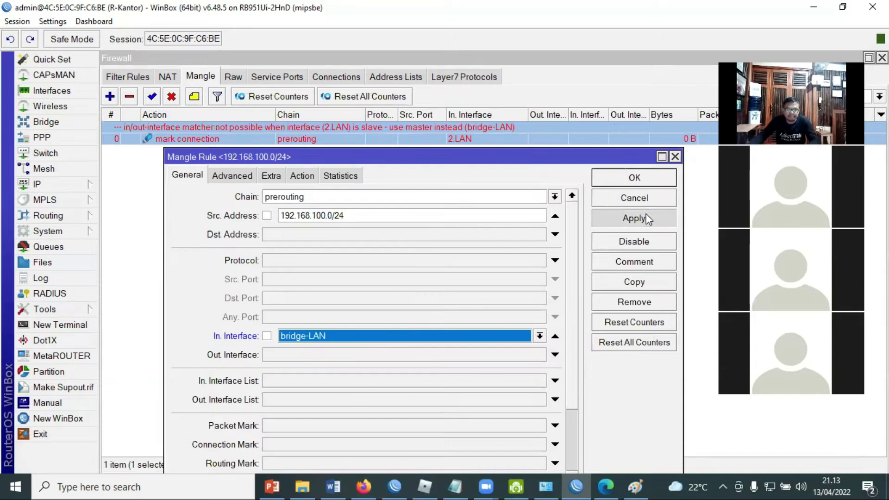
click(634, 127)
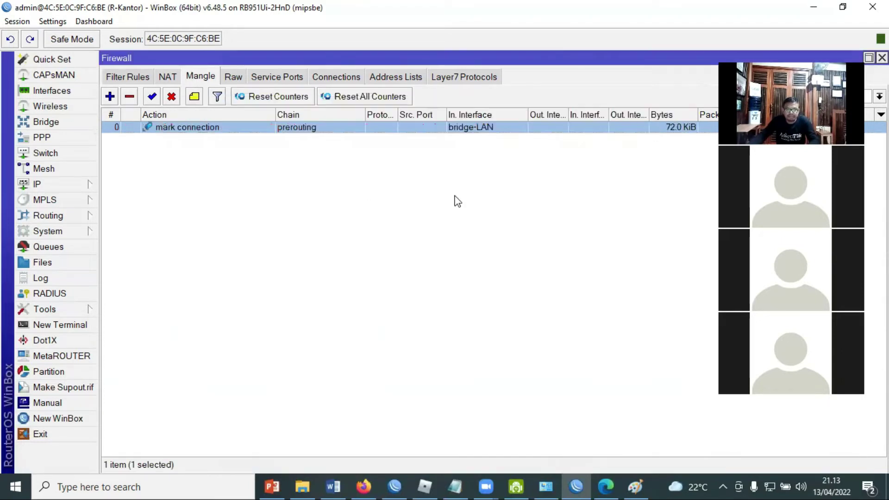
Start a second mangle rule in the prerouting chain that matches the connection mark LAN-Koneksi.
click(199, 139)
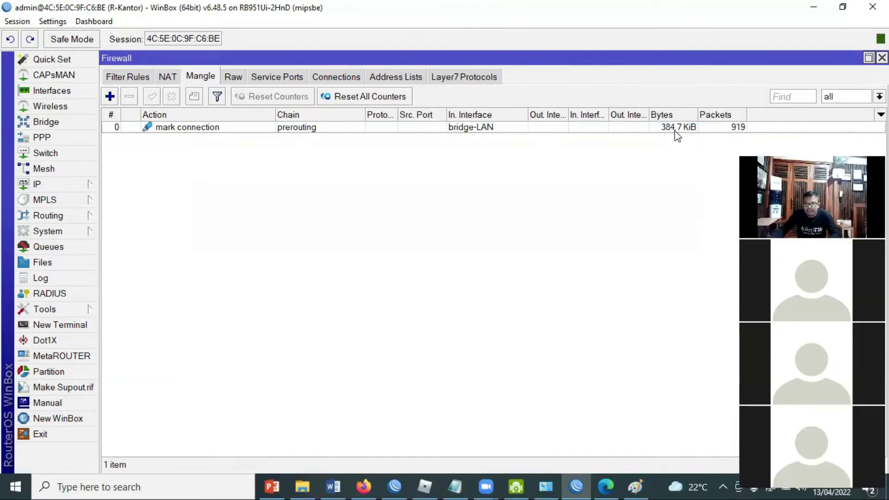
click(672, 127)
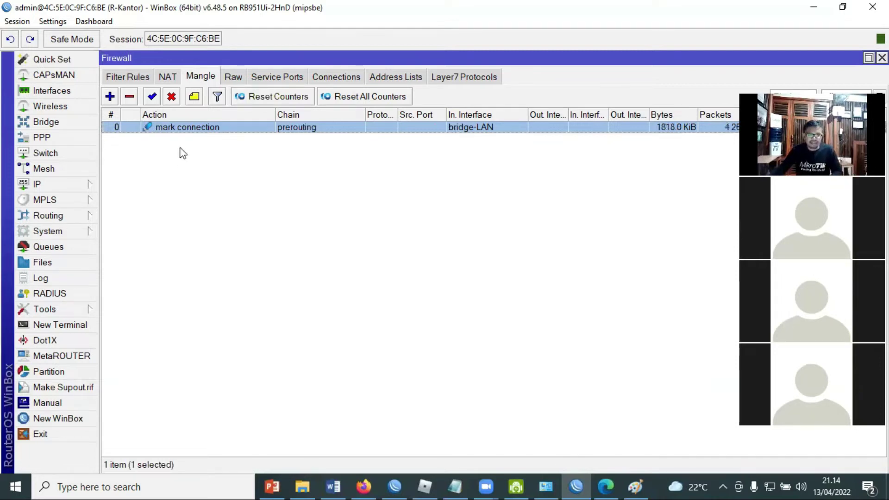
click(108, 110)
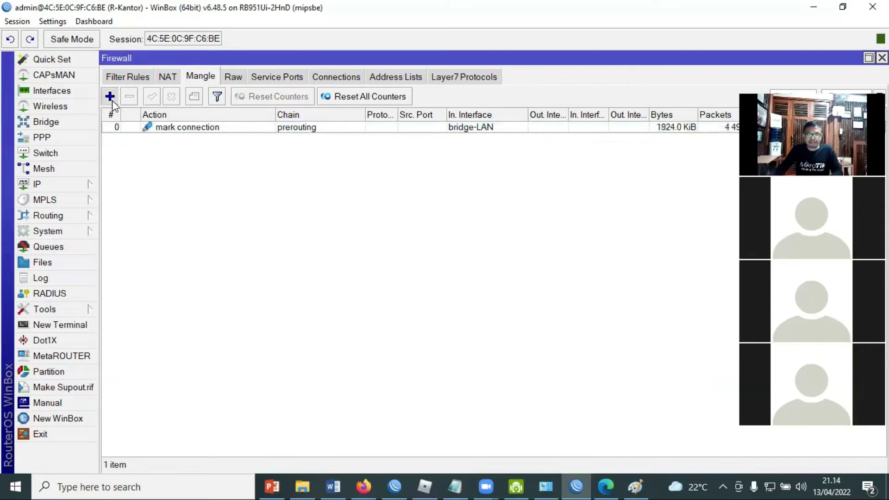
click(111, 98)
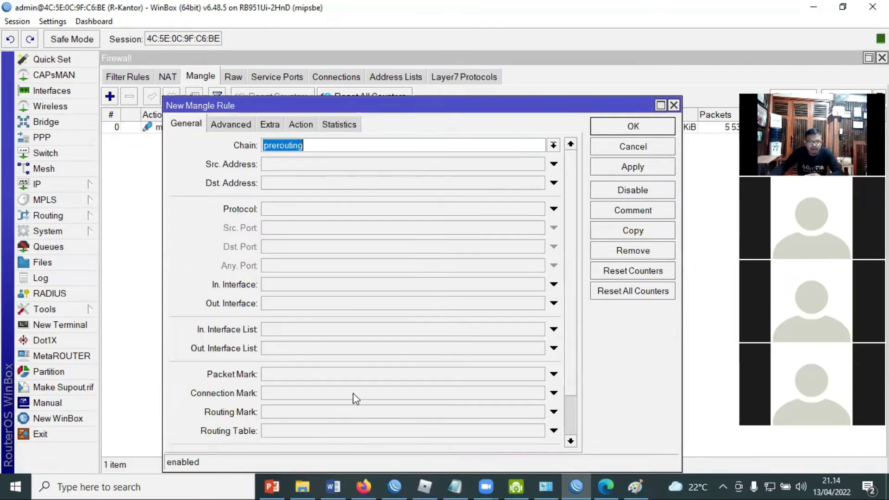
click(206, 394)
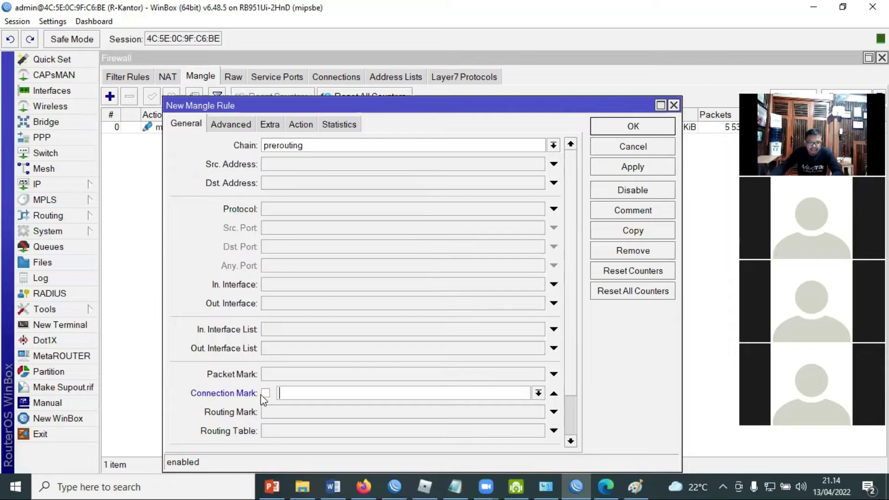
click(538, 392)
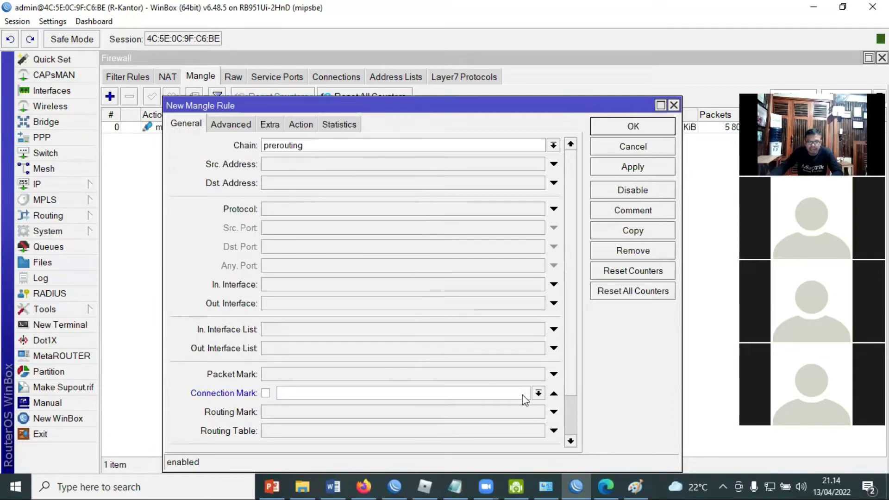
click(313, 407)
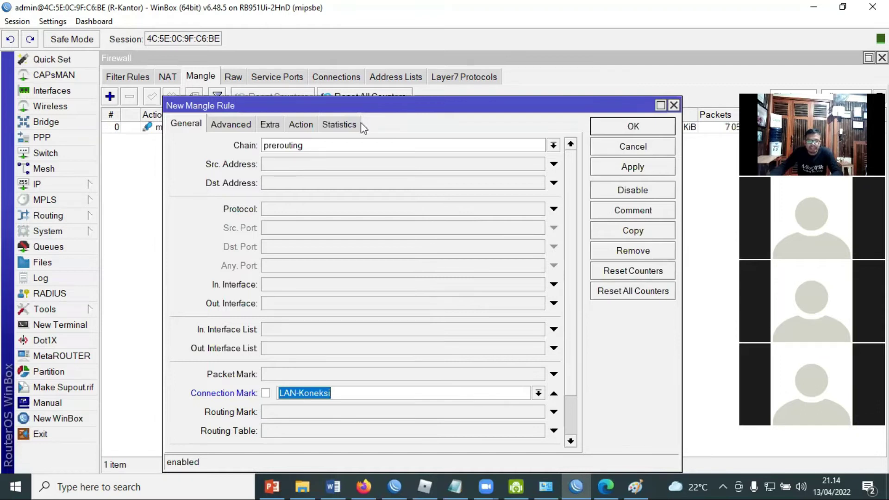
Set the second rule's action to mark packet with the new packet mark LAN-Paket.
click(305, 123)
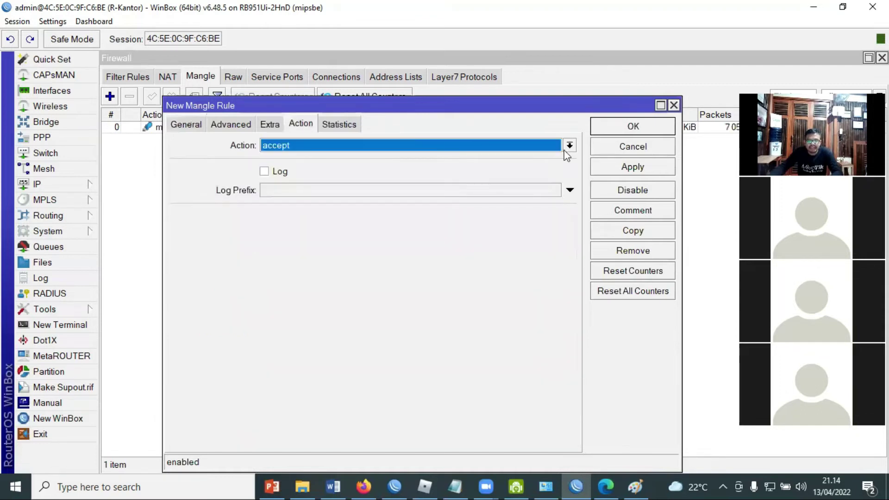
click(569, 146)
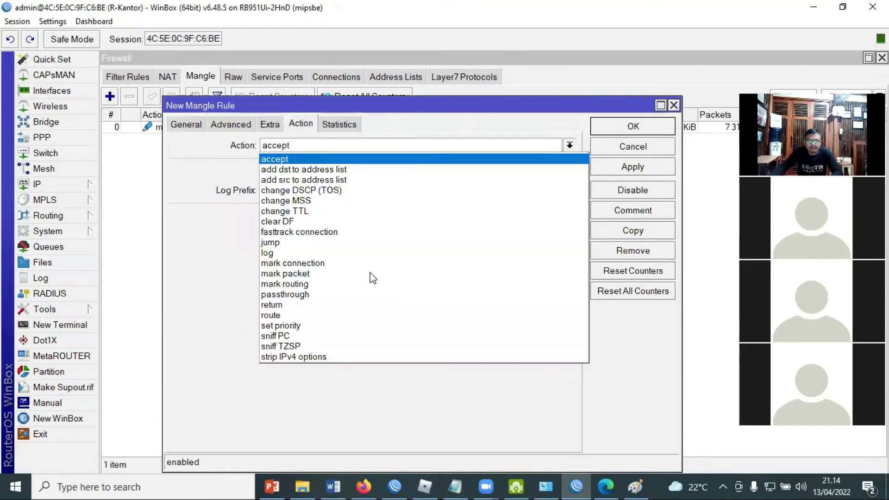
click(371, 272)
click(291, 214)
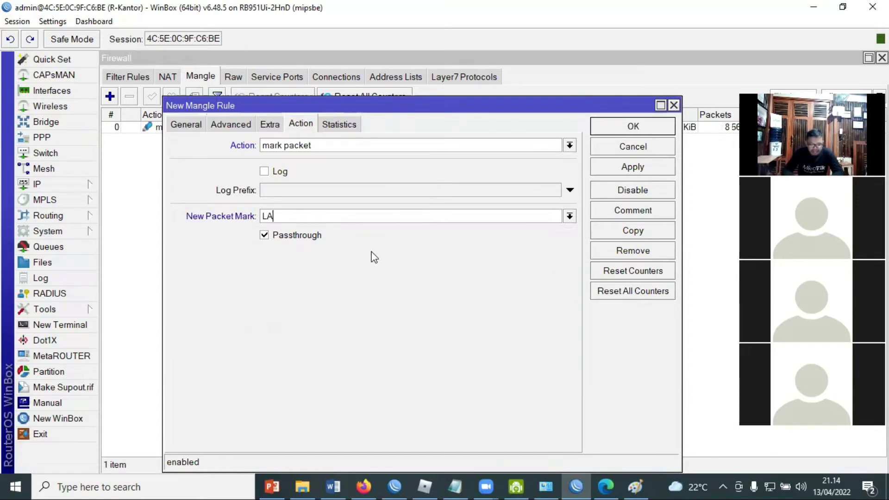
text(N-P)
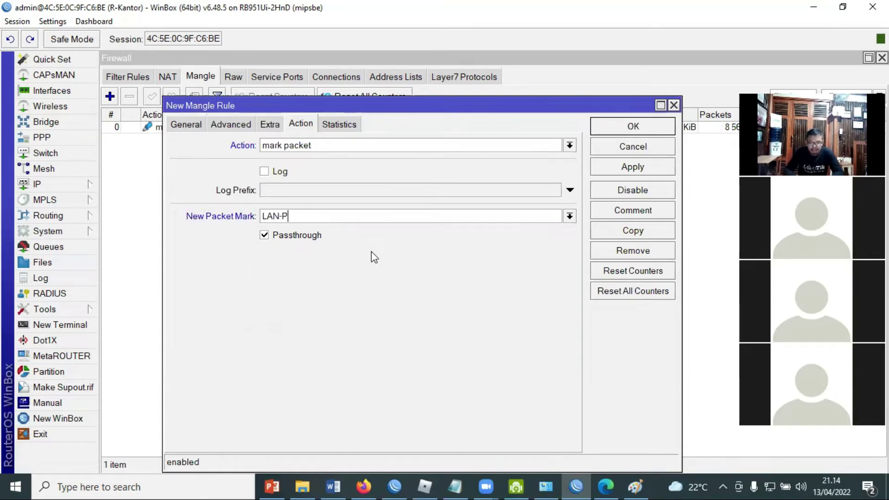
text(aket)
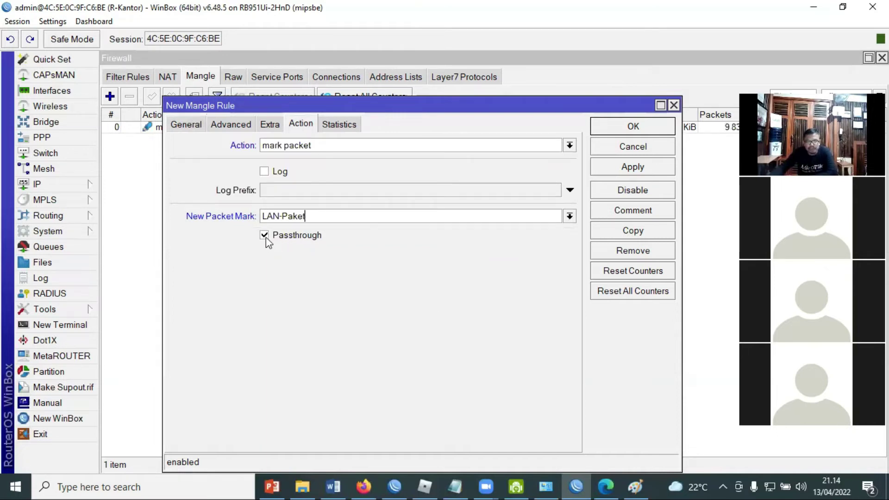
Turn off passthrough for the mark packet rule and save it.
key(Tab)
key(space)
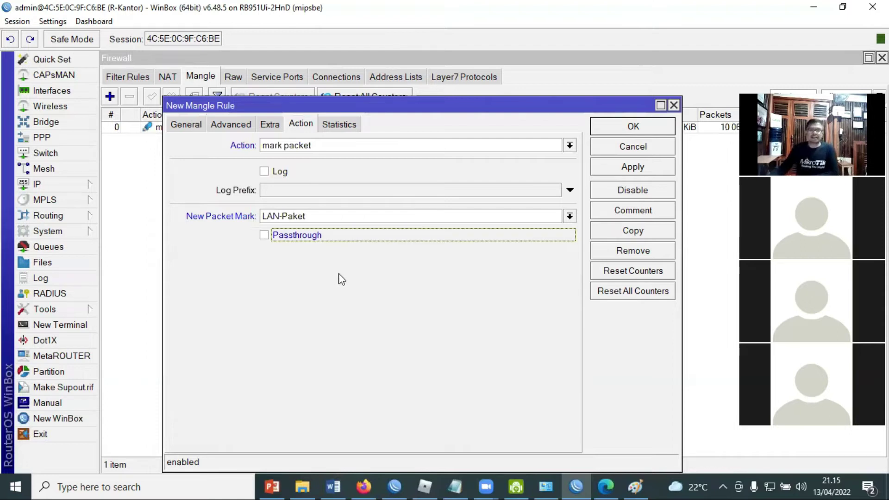
drag(304, 100, 348, 150)
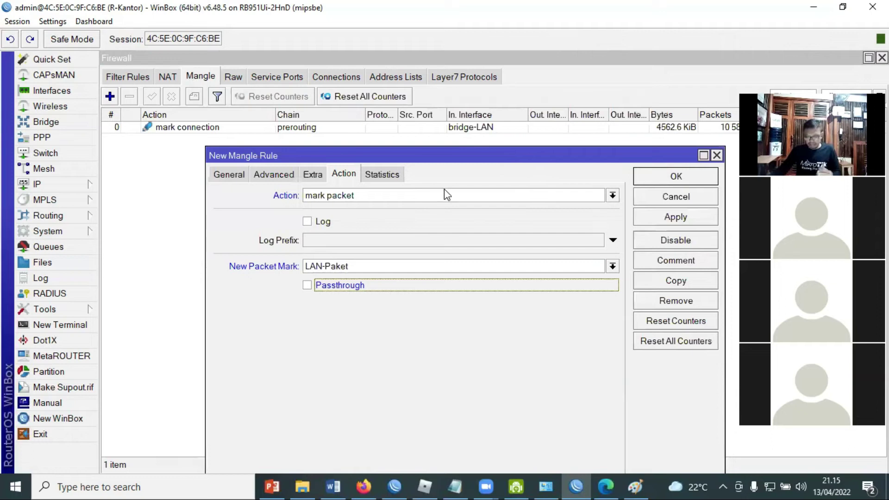
click(663, 177)
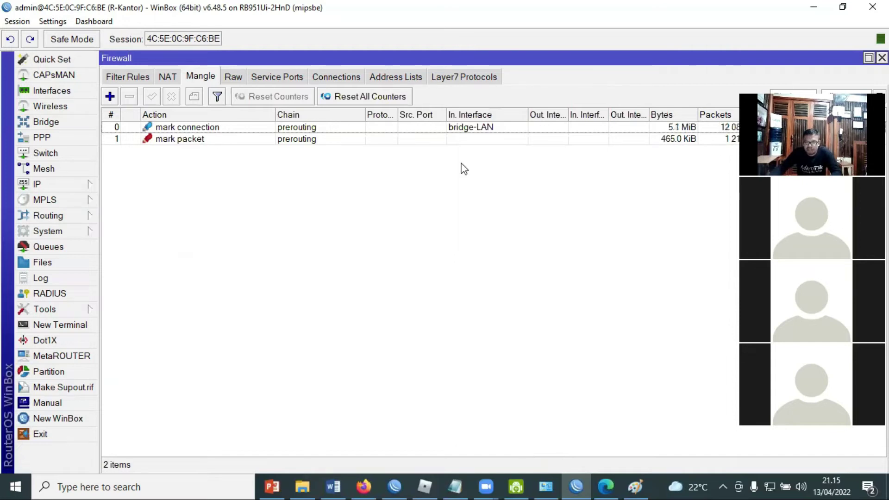
Add the comment "Mangle Fo Queue Tree" to the mark connection rule.
click(172, 130)
click(194, 96)
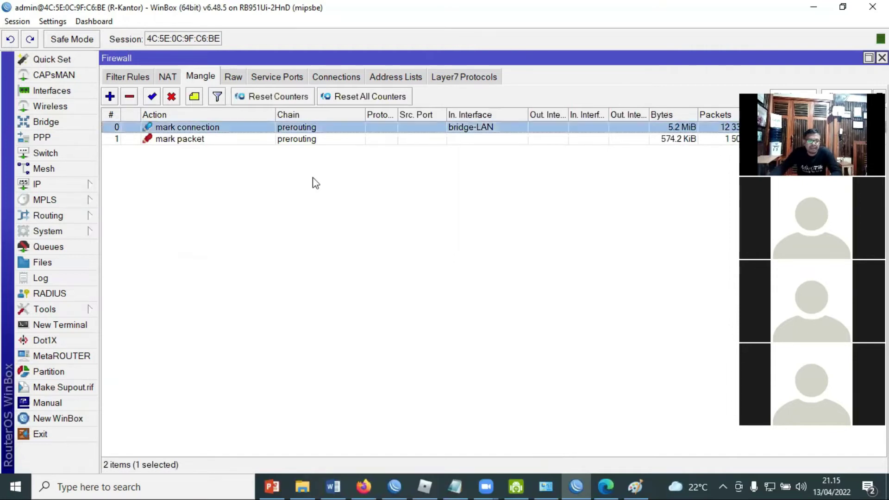
text(Mangle Fo Queue Tree)
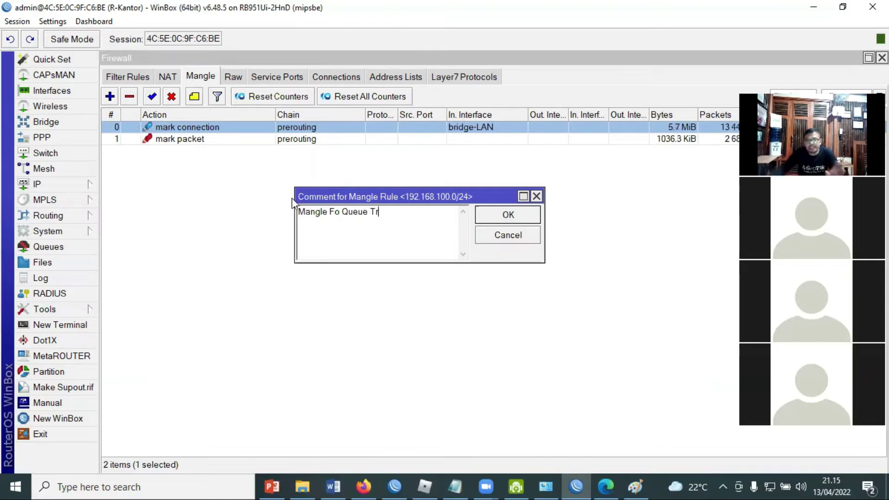
click(526, 220)
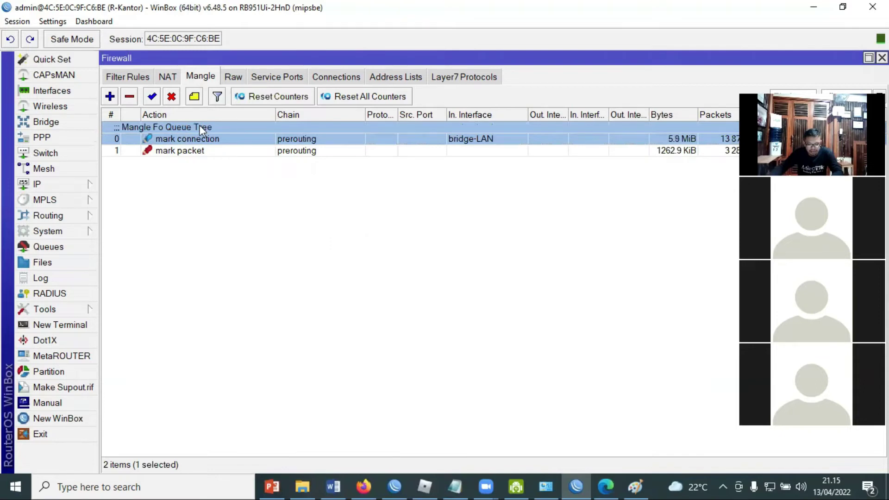
click(456, 168)
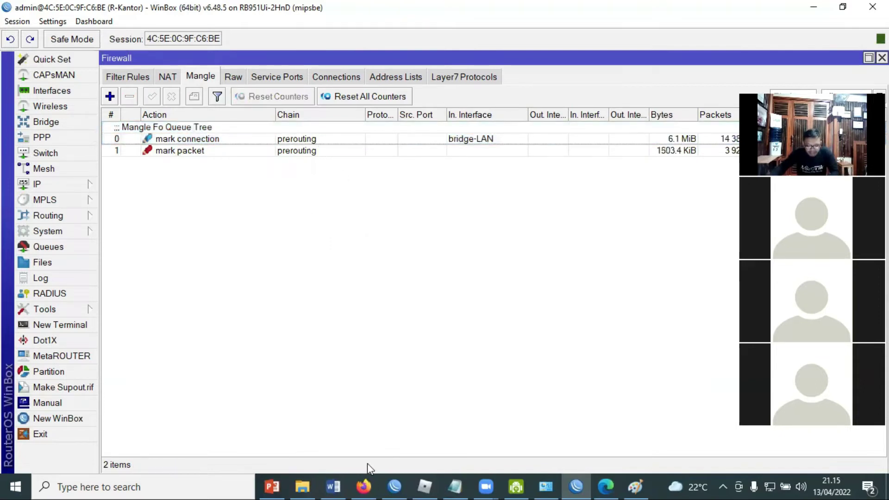
Switch to PowerPoint and review steps 2 and 3 on the Tahapan Konfigurasi Queue Tree slide.
click(272, 486)
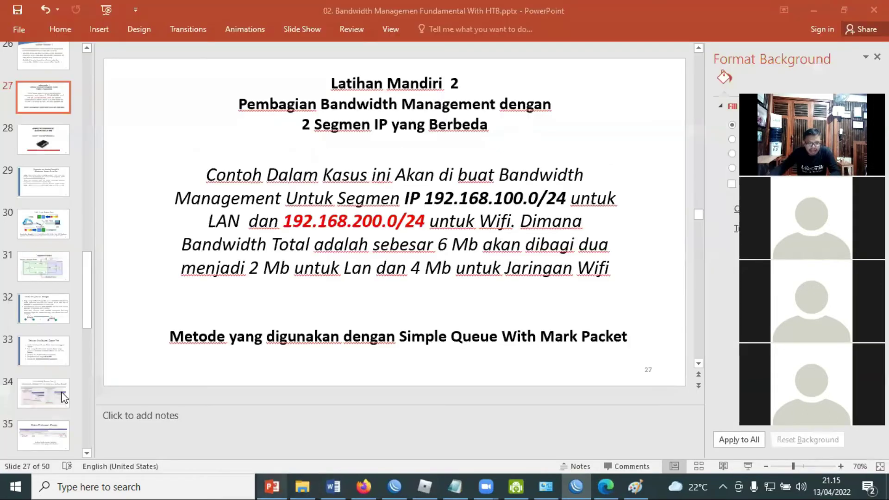
click(52, 357)
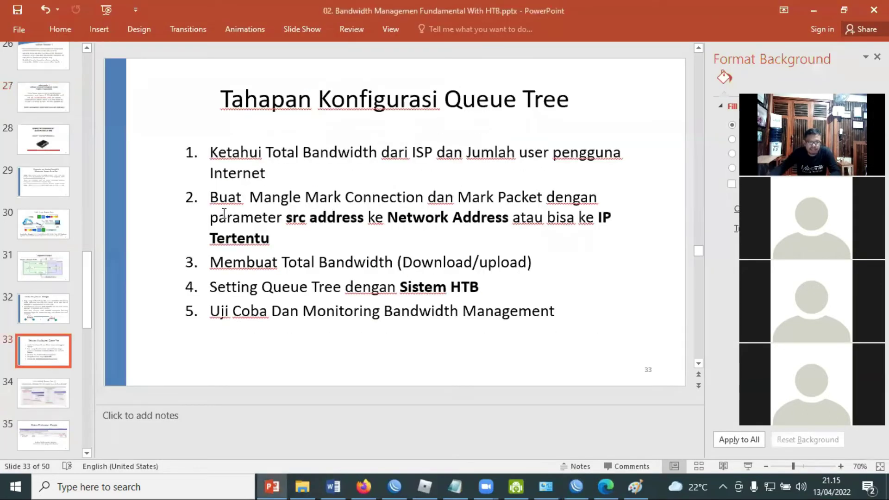
triple_click(439, 232)
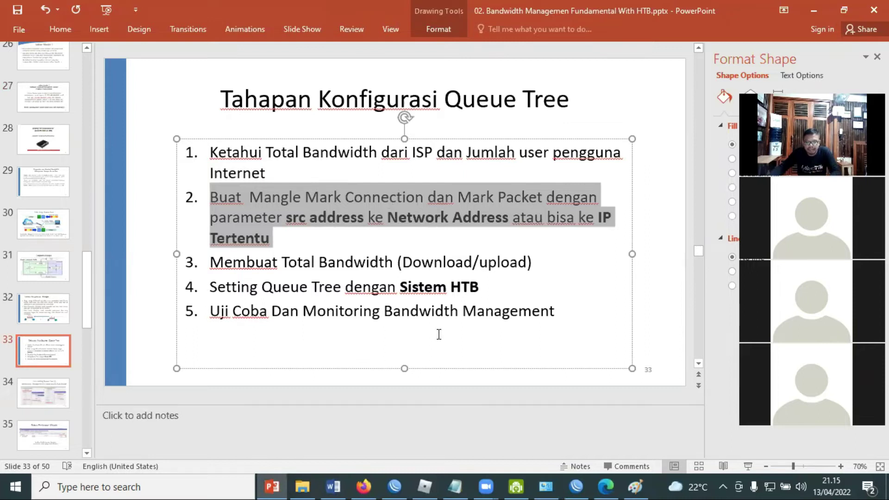
drag(211, 262, 565, 267)
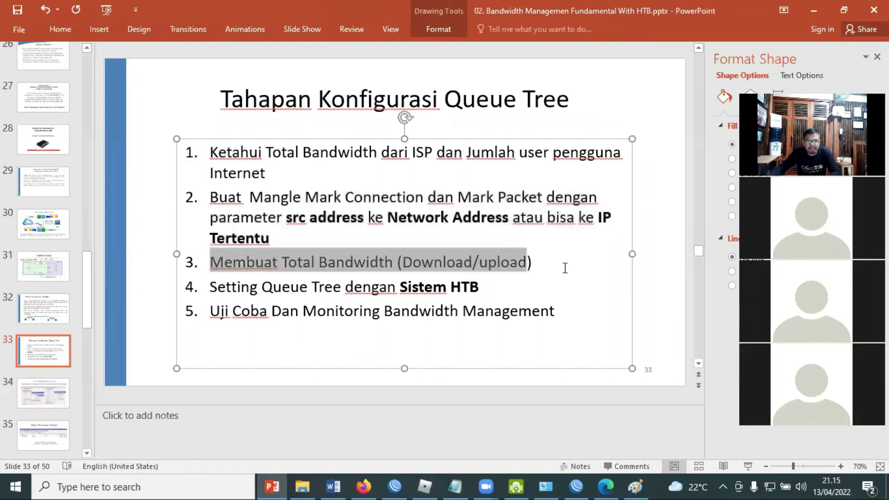
drag(467, 276, 501, 274)
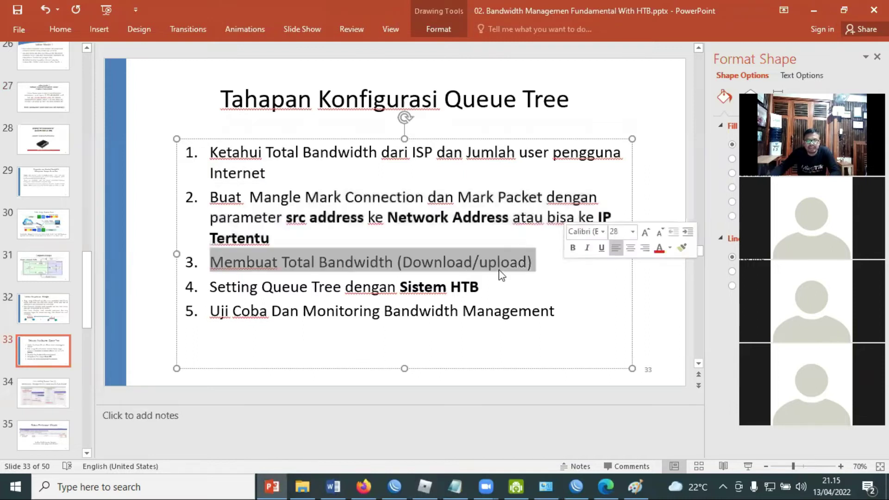
Switch to WinBox, discard the blank mangle rule and start a Queue Tree entry named Total Bandwidth Download.
click(401, 484)
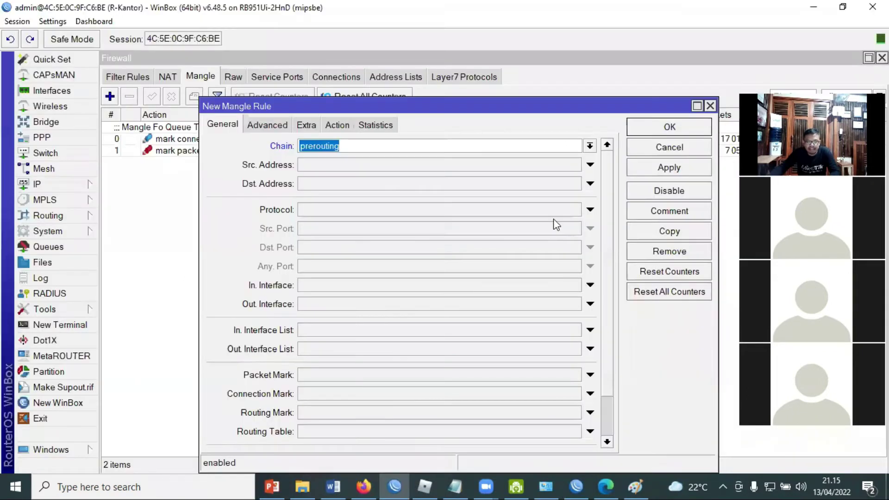
key(Escape)
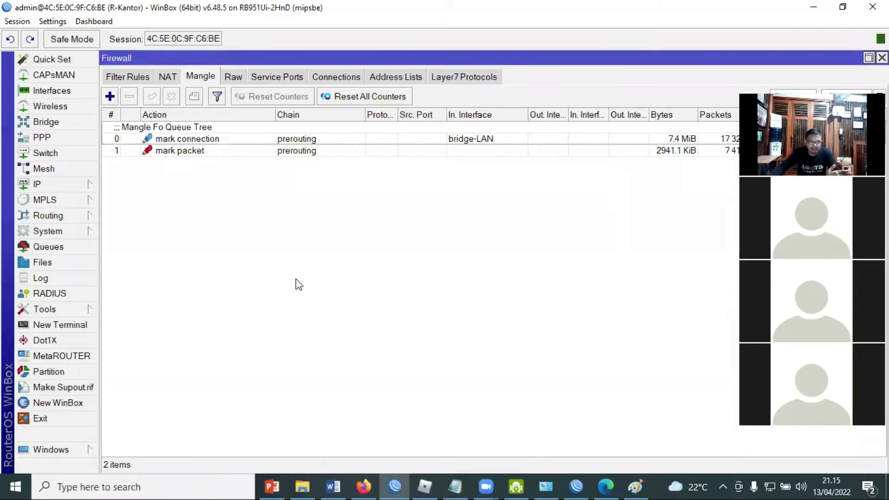
click(45, 246)
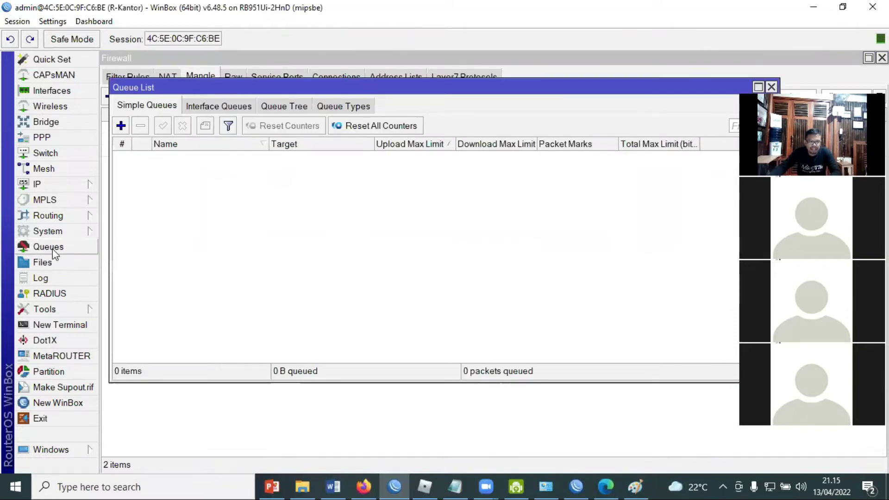
click(301, 107)
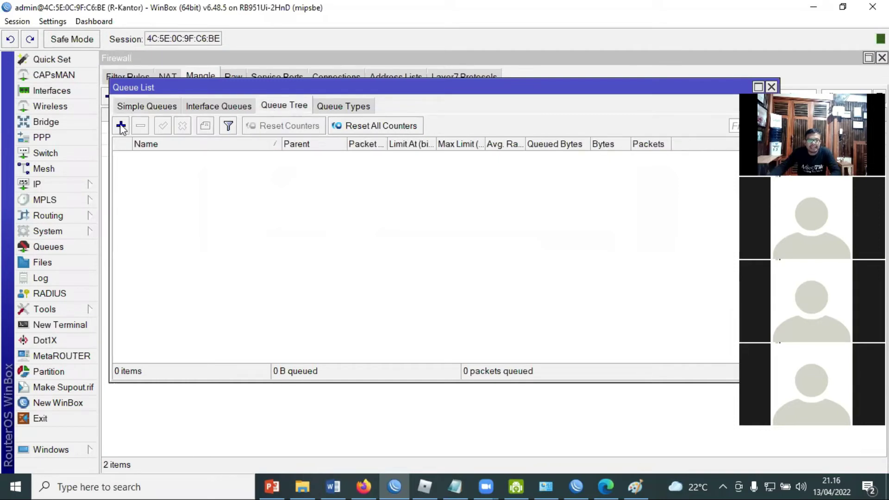
click(120, 123)
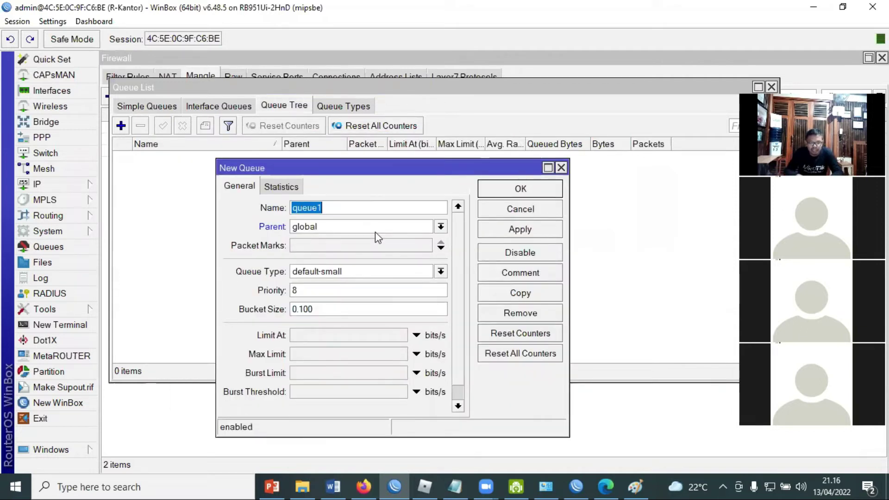
text(Total Bandwidth Do)
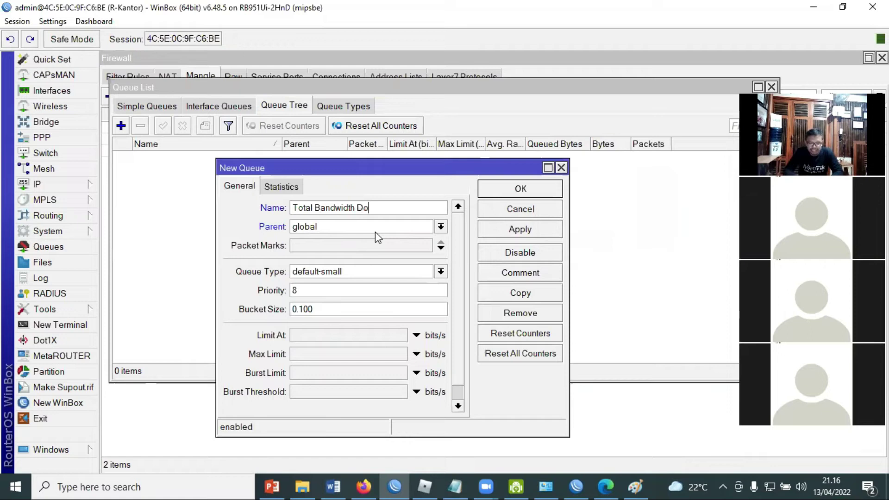
text(wnload)
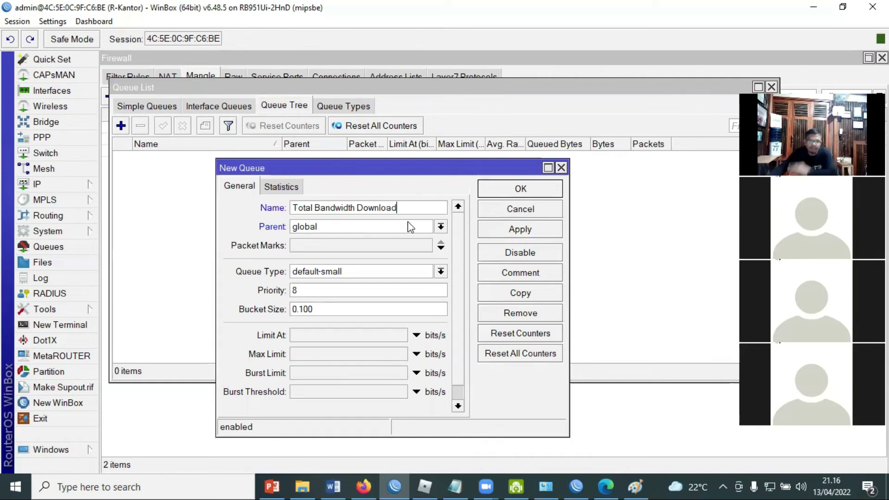
Try bridge-LAN as the parent of the Total Bandwidth Download queue and return the parent to global.
click(441, 228)
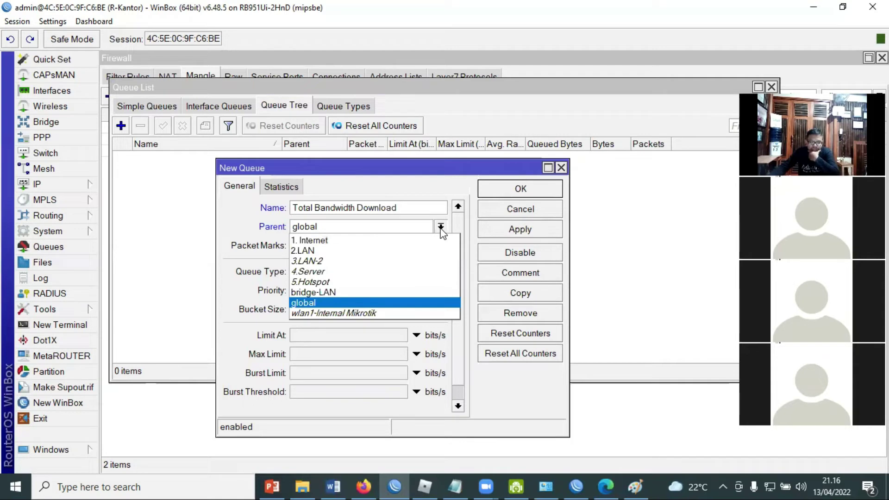
click(346, 304)
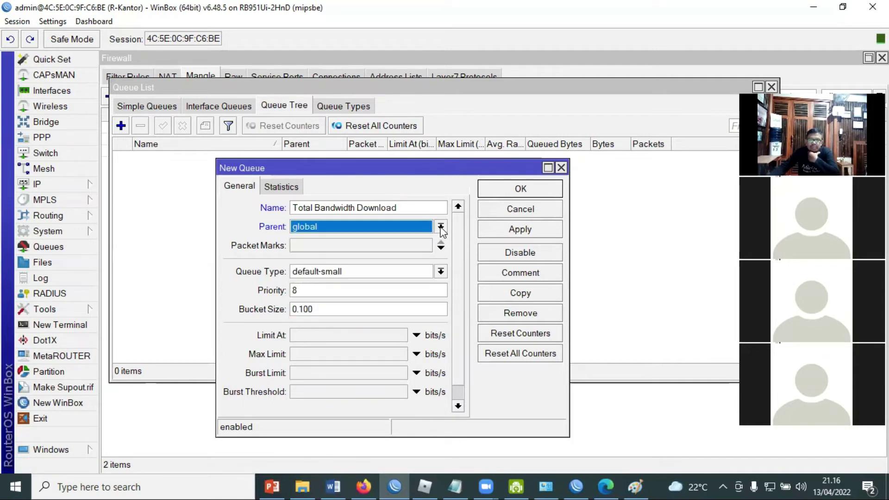
click(441, 227)
click(364, 292)
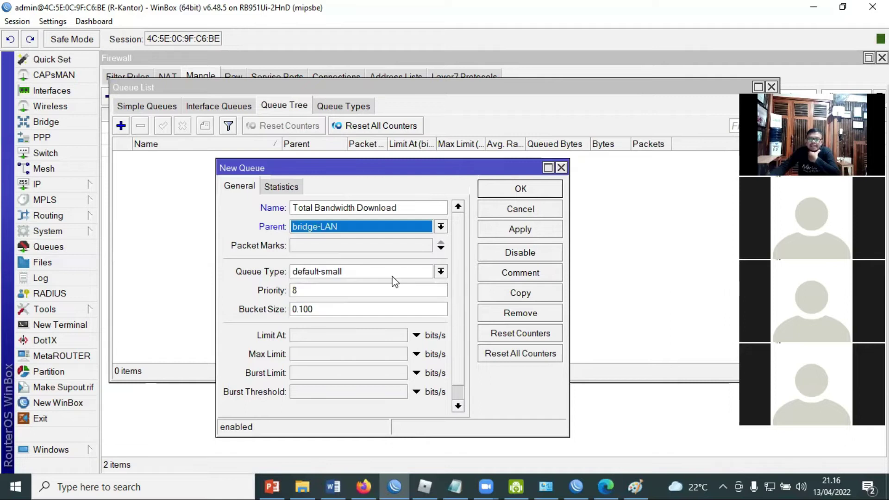
click(441, 227)
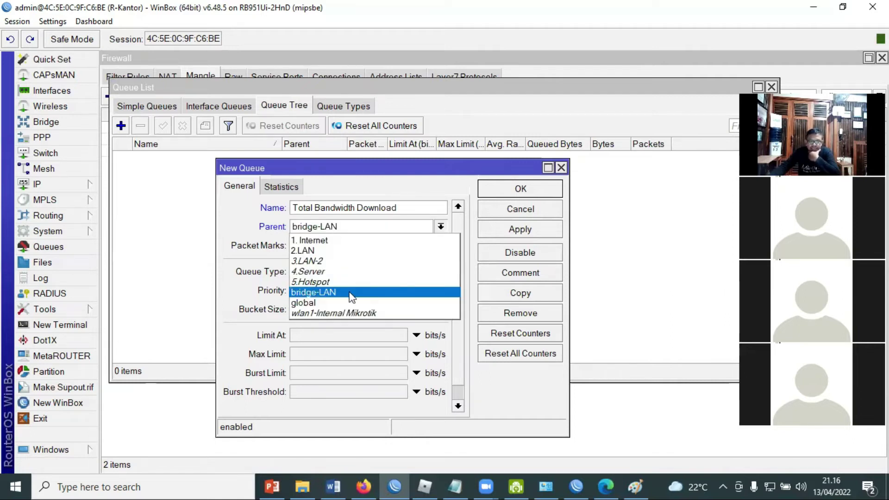
click(333, 227)
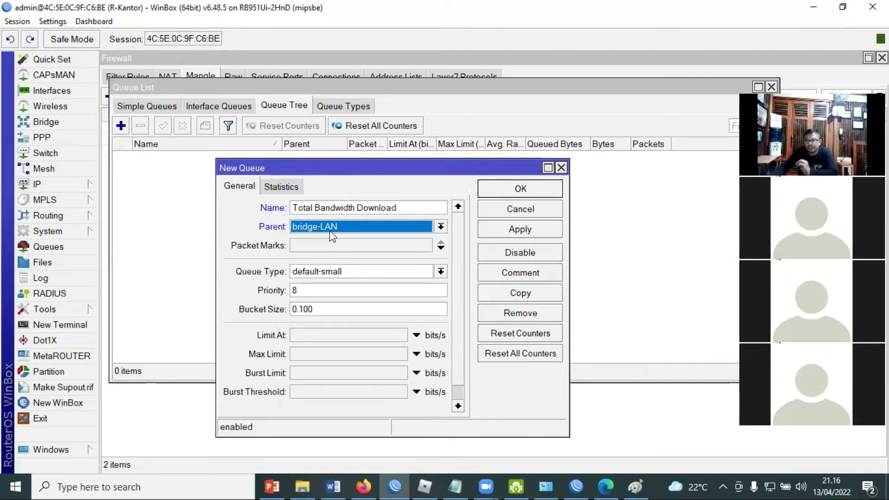
click(444, 229)
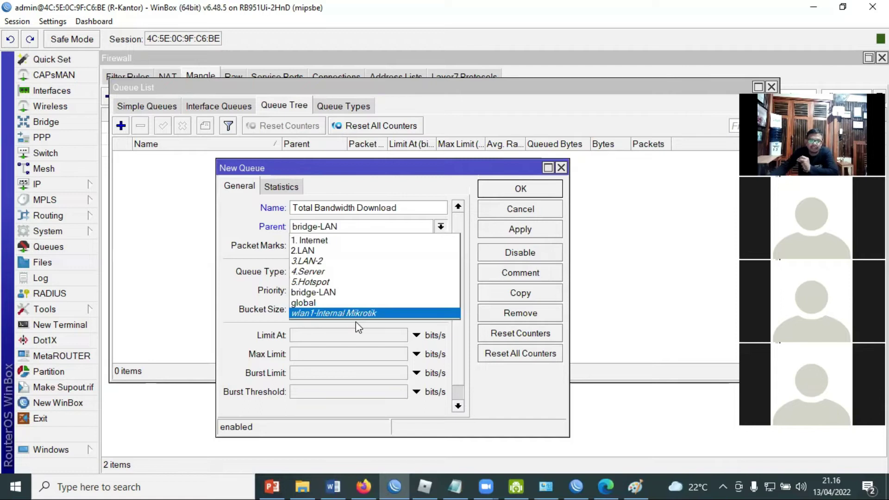
click(322, 303)
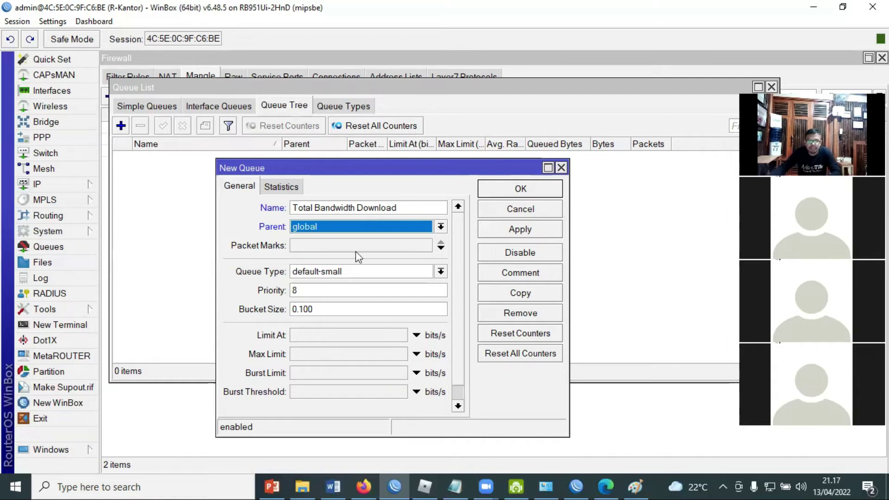
key(alt+Down)
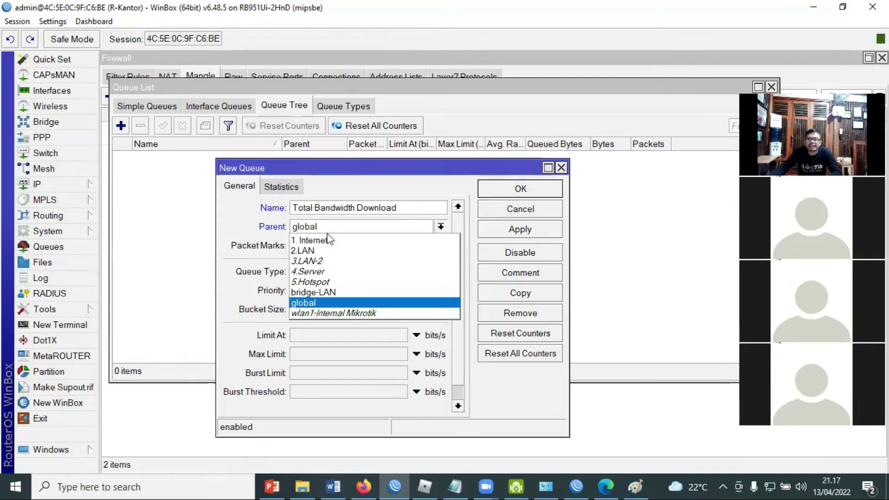
key(Return)
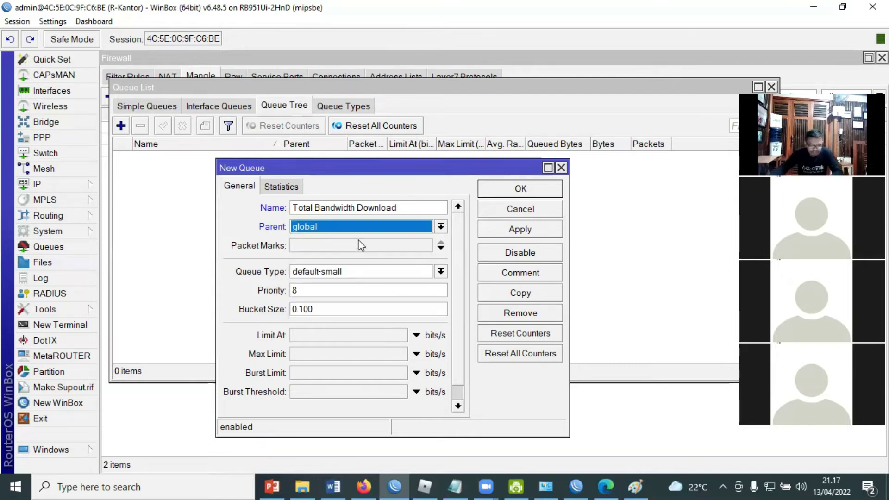
Set the download queue's type to pcq-download-default and its max limit to 20M, and save the queue.
click(442, 272)
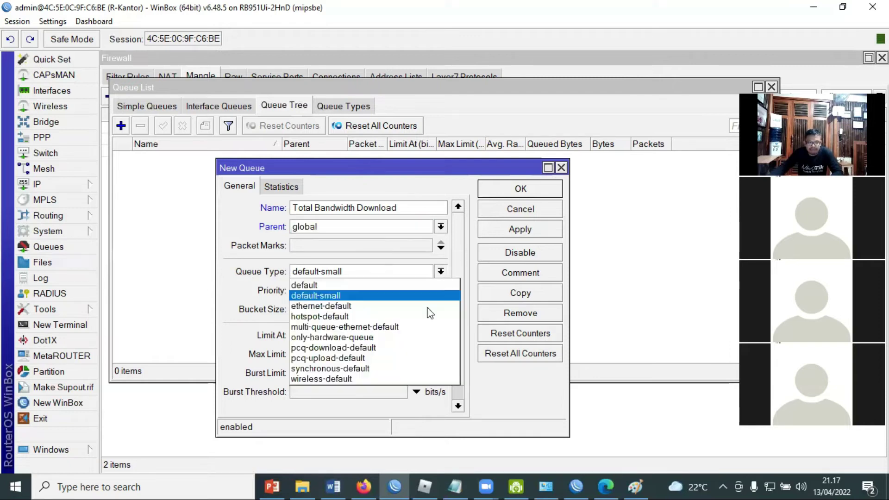
click(405, 348)
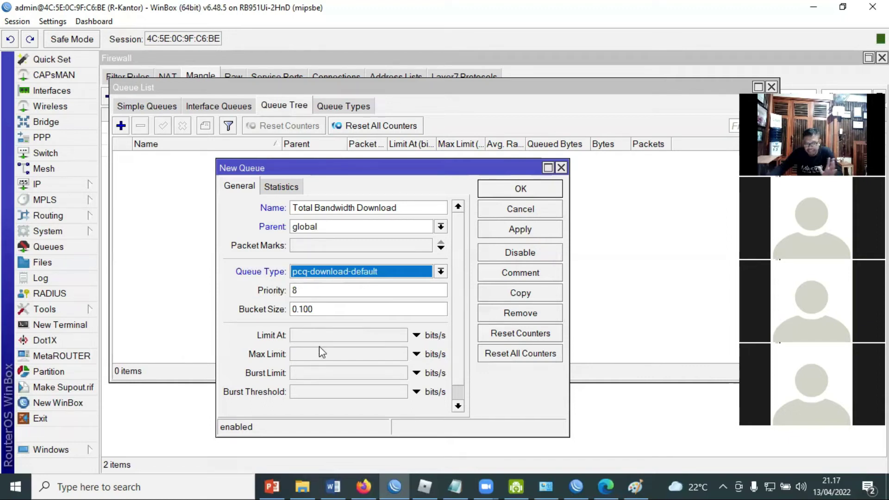
click(254, 356)
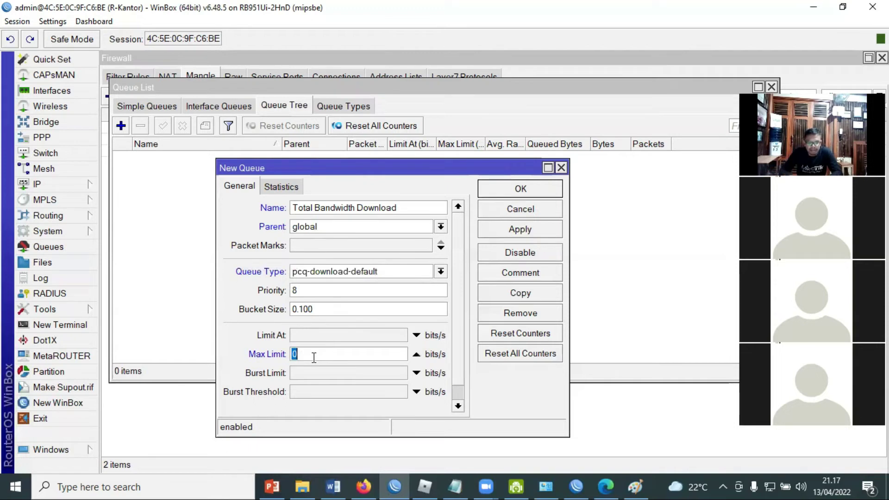
text(20M)
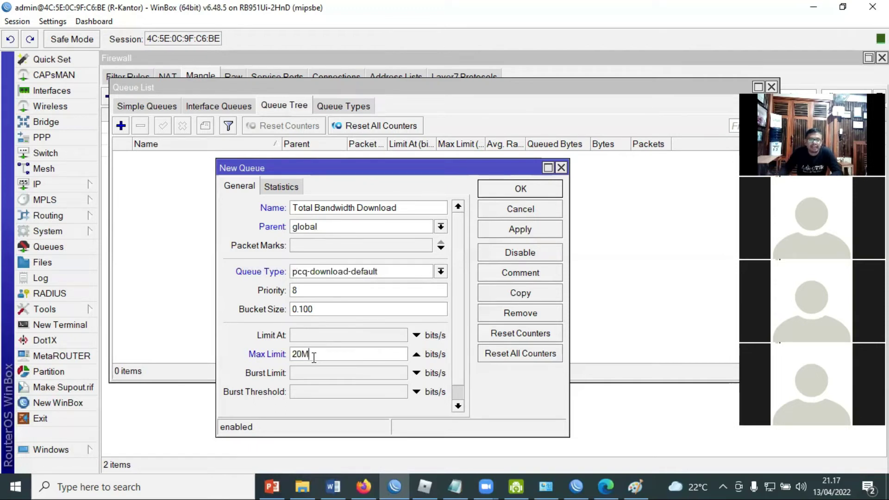
click(524, 230)
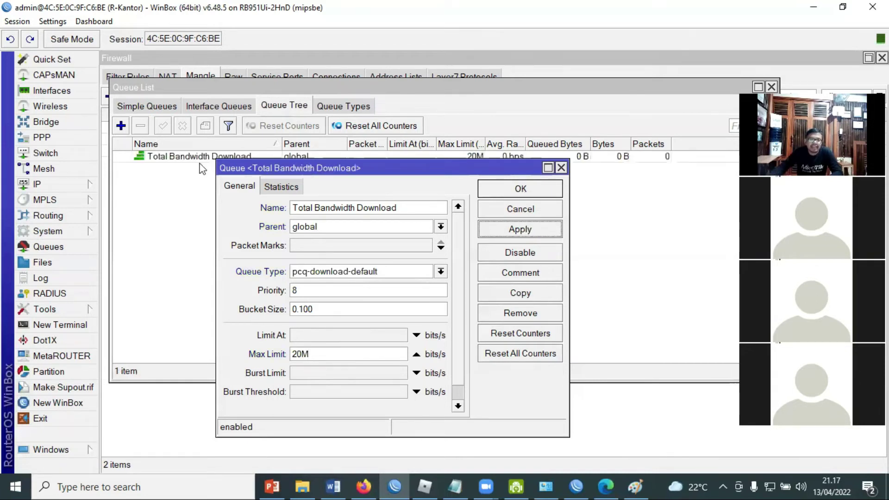
key(Return)
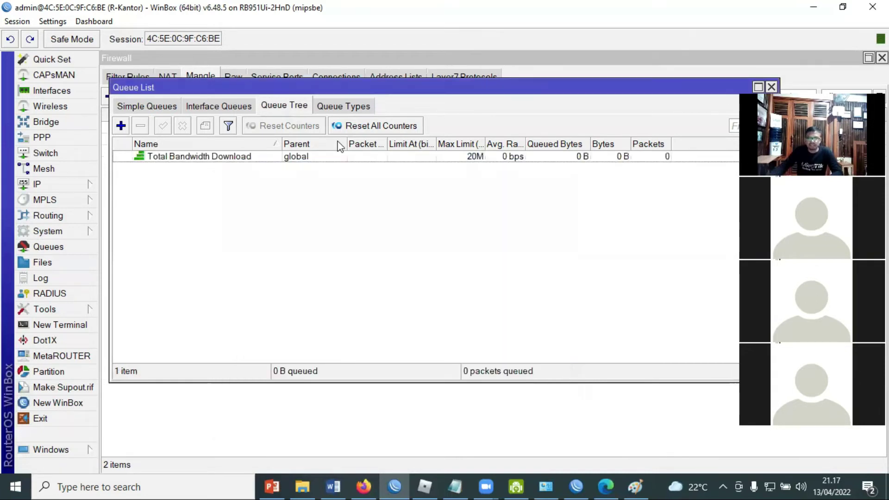
Start a second Queue Tree entry named Total Bandwidth Upload with 1. Internet as its parent.
click(199, 159)
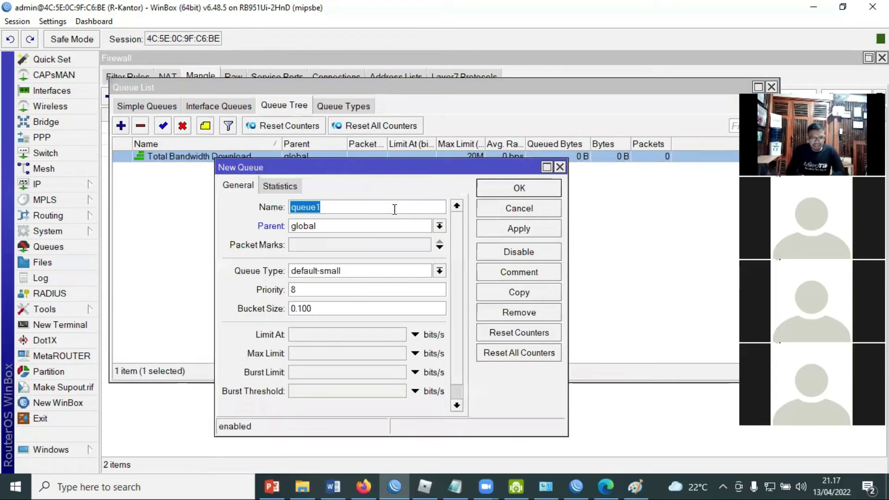
key(BackSpace)
text(Total Bandwidth Upload)
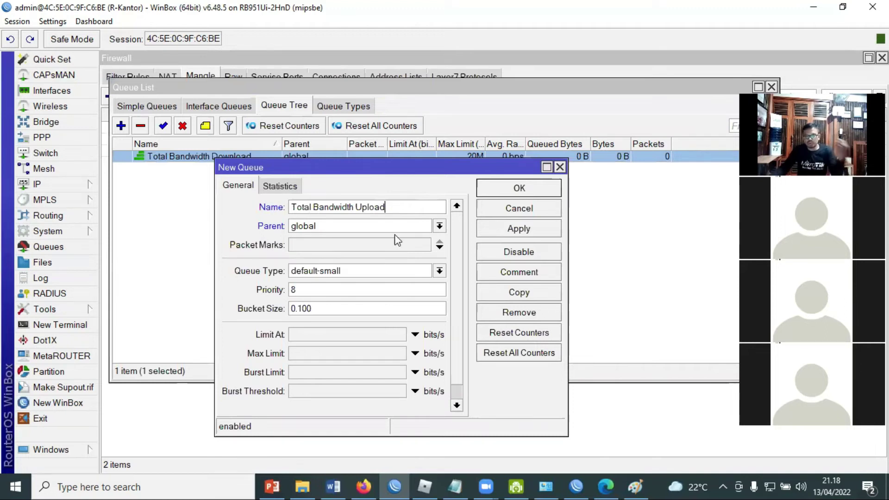
click(440, 226)
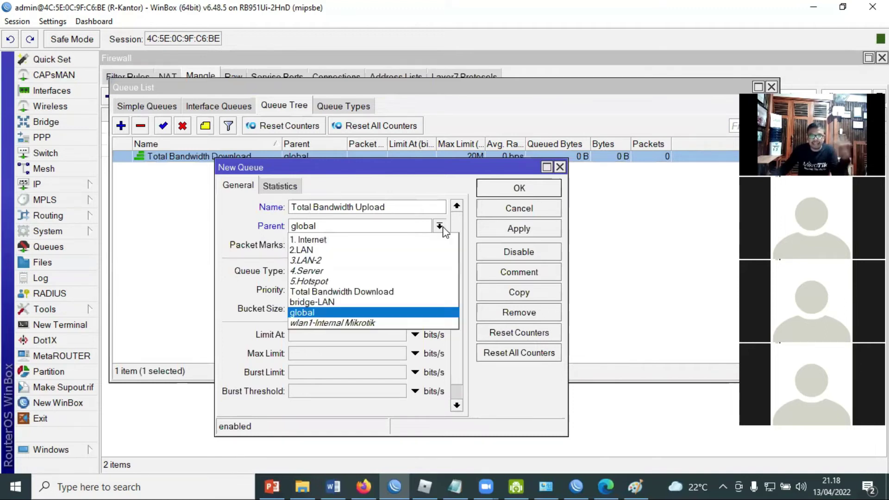
click(352, 240)
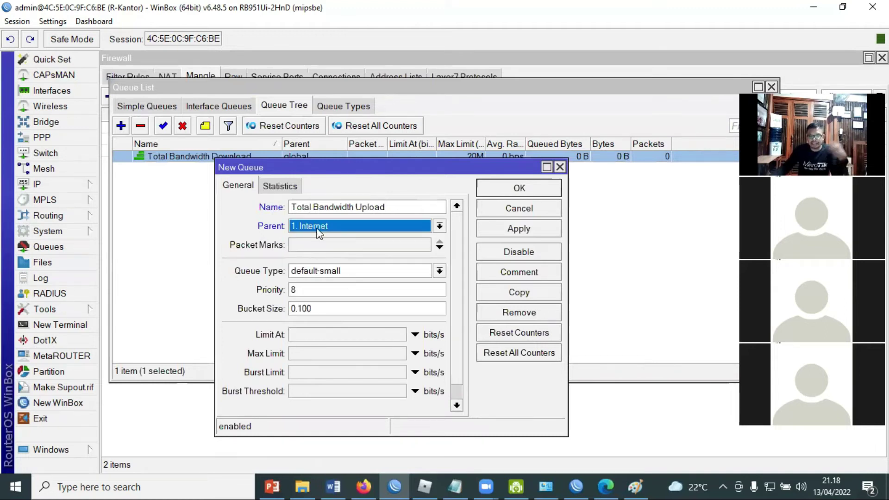
Set the upload queue's type to pcq-upload-default and its max limit to 5M, and save the queue.
click(439, 271)
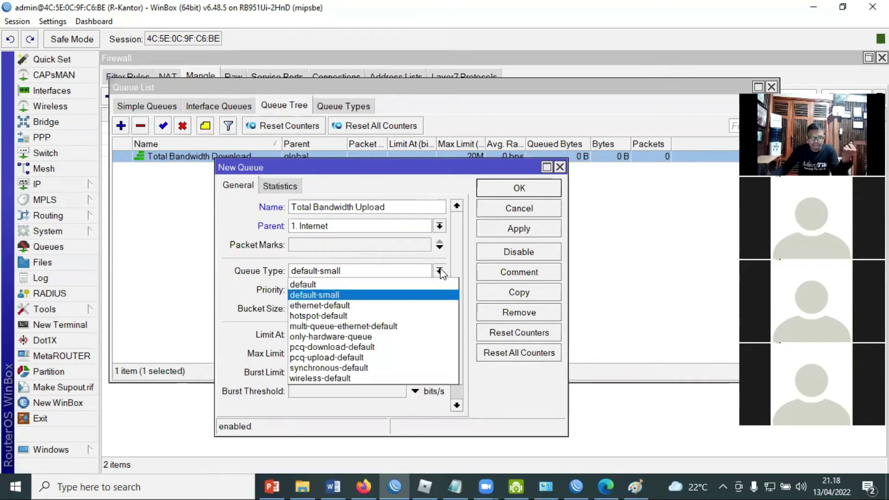
click(398, 358)
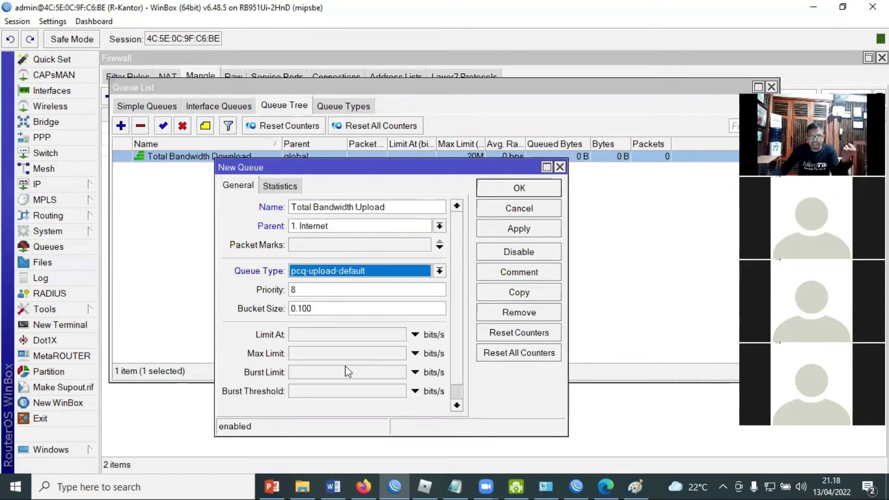
click(319, 348)
text(5m)
key(BackSpace)
text(M)
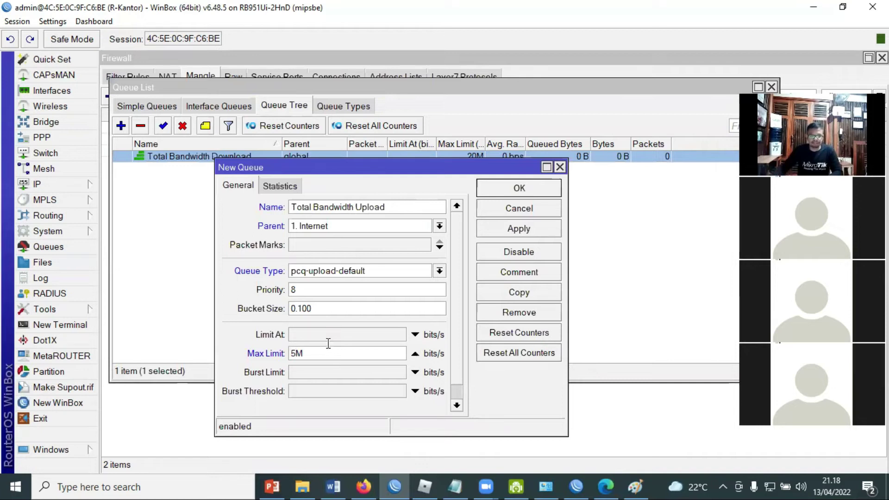
click(512, 190)
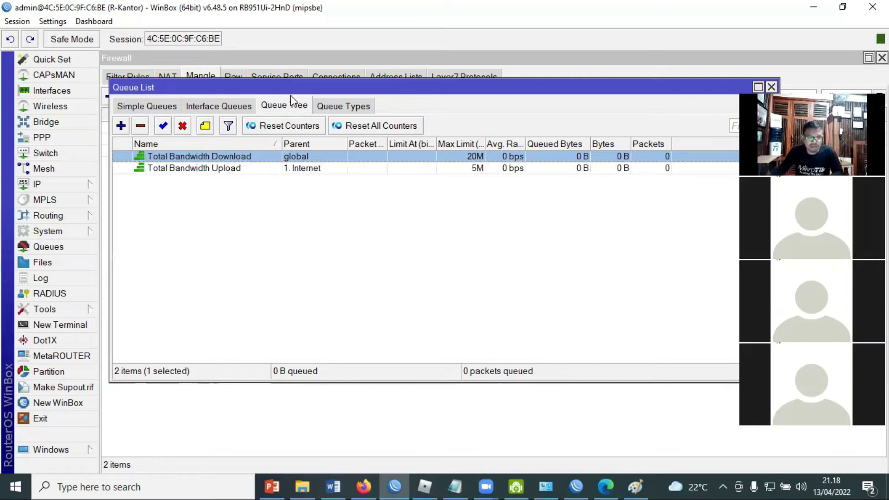
Examine the target upload and download max limit fields in a blank simple queue, discard it and return to the Queue Tree entries.
drag(352, 88, 385, 109)
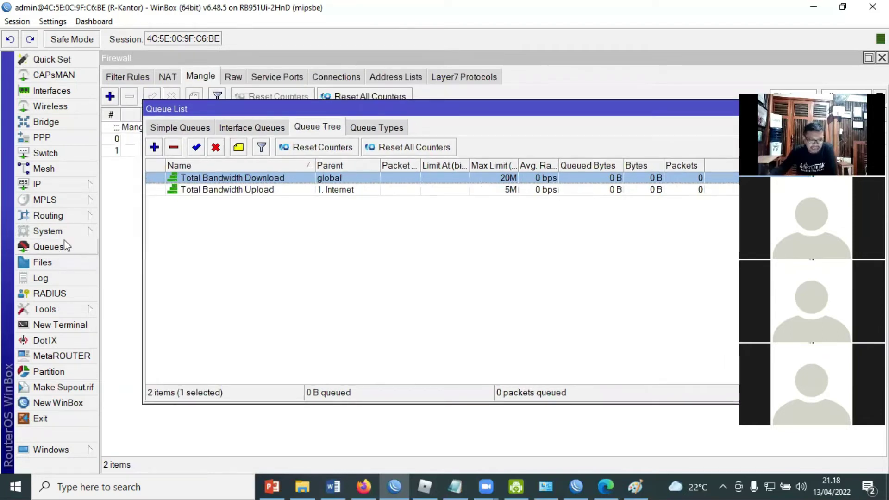
click(176, 128)
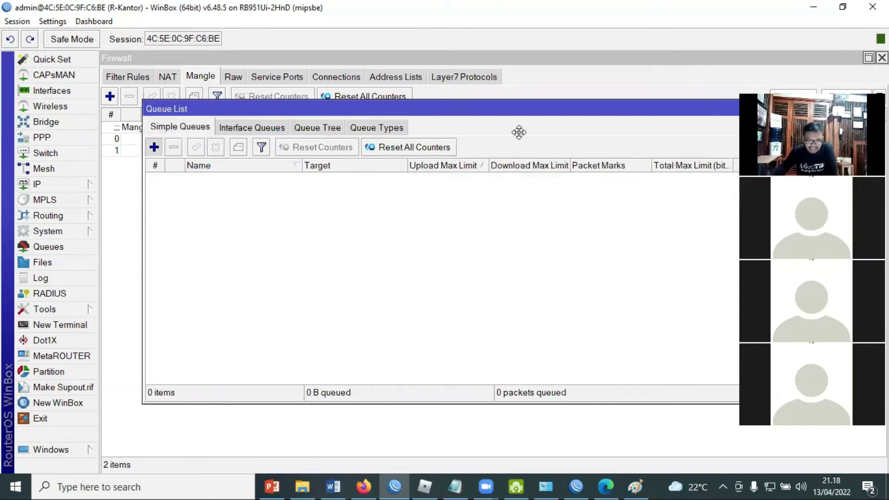
key(Insert)
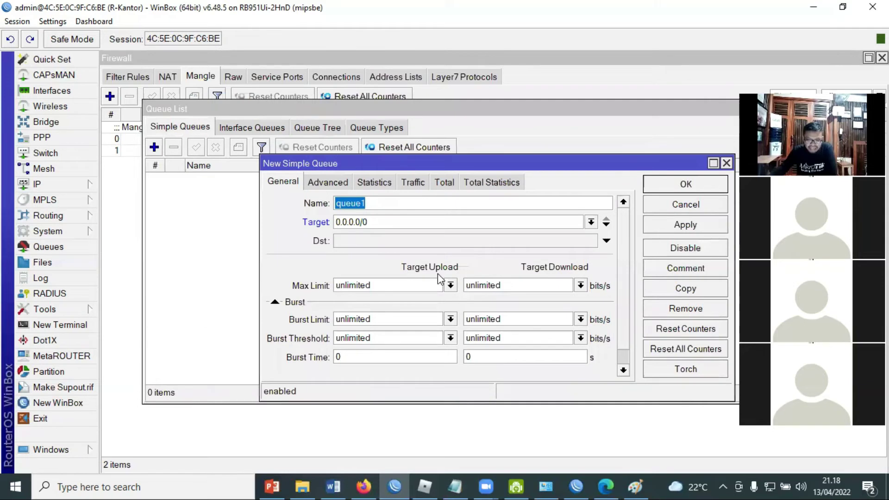
double_click(502, 285)
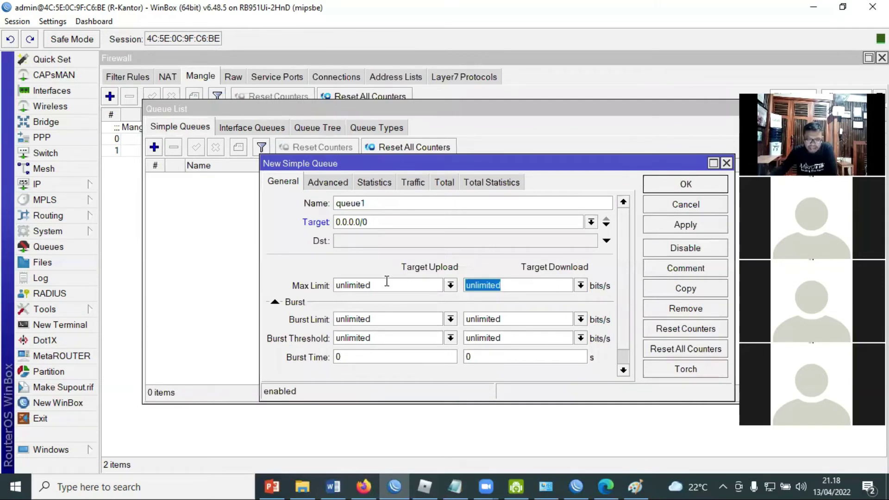
double_click(367, 284)
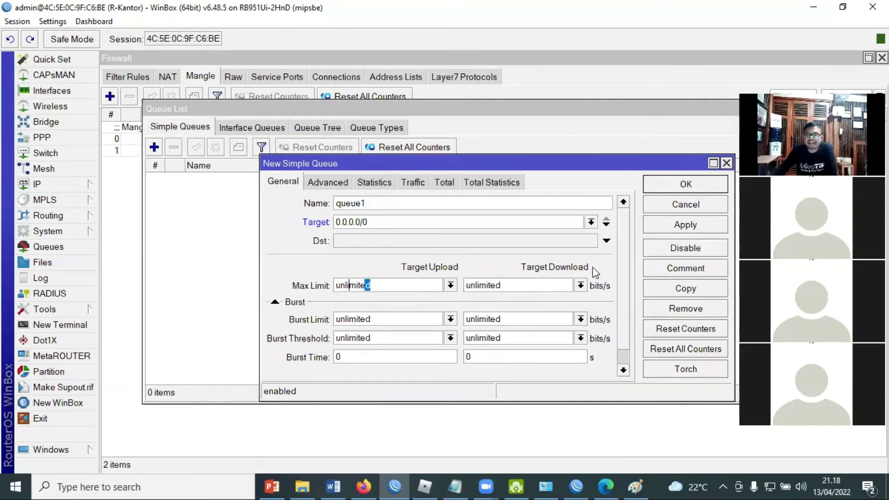
key(Escape)
click(318, 127)
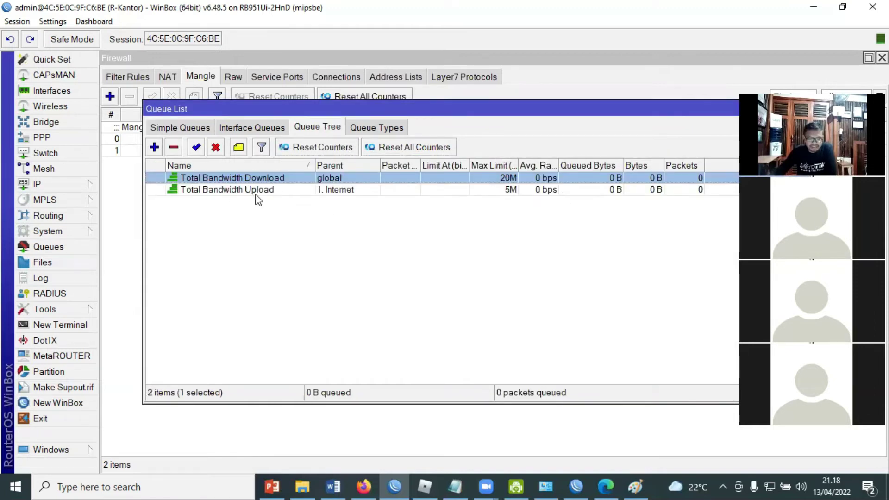
click(240, 188)
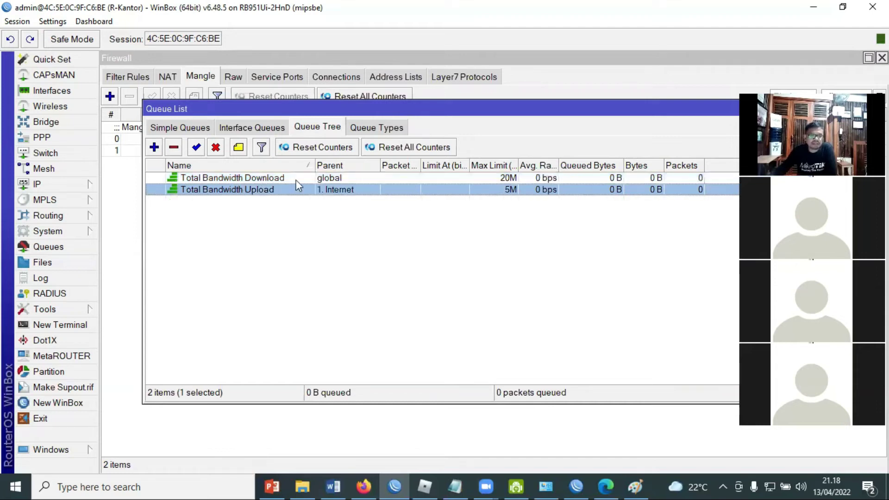
click(259, 243)
Start a Queue Tree entry named LAN-Download with Total Bandwidth Download as its parent.
click(154, 147)
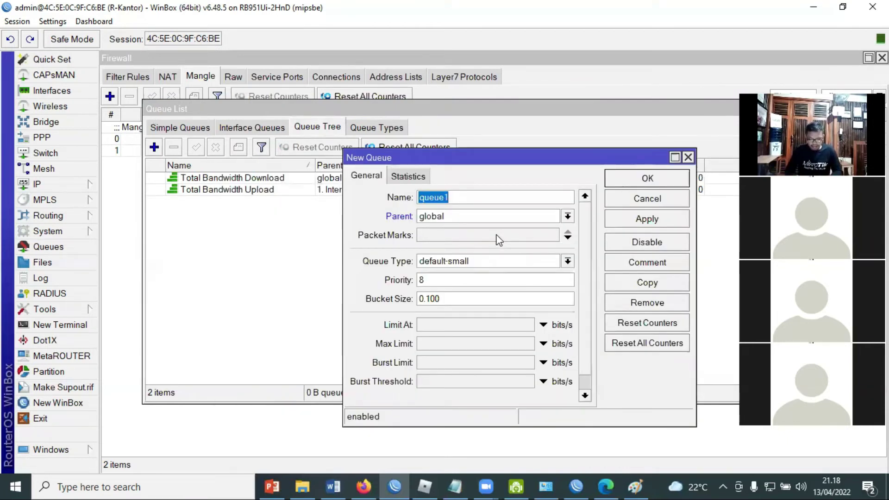
key(BackSpace)
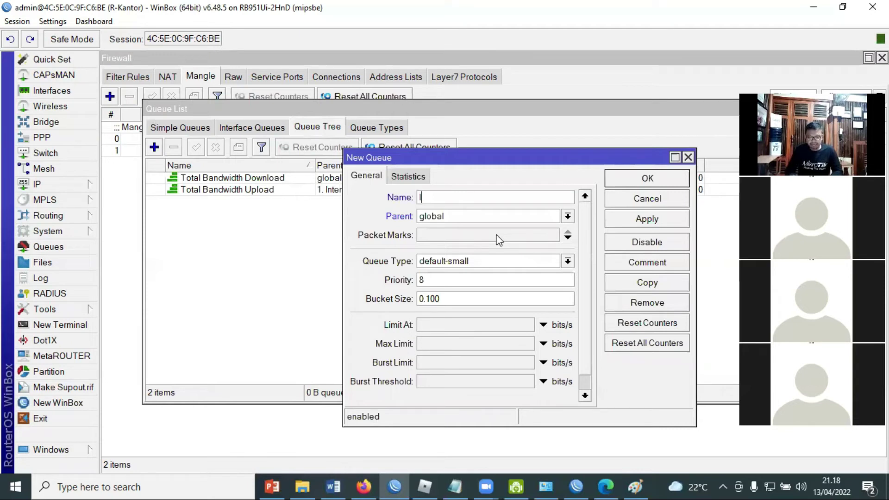
text(LAN)
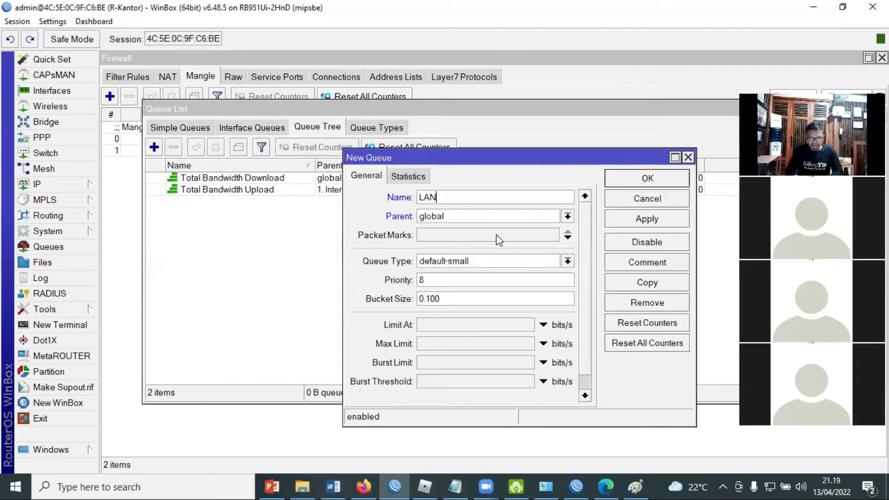
text(-Do)
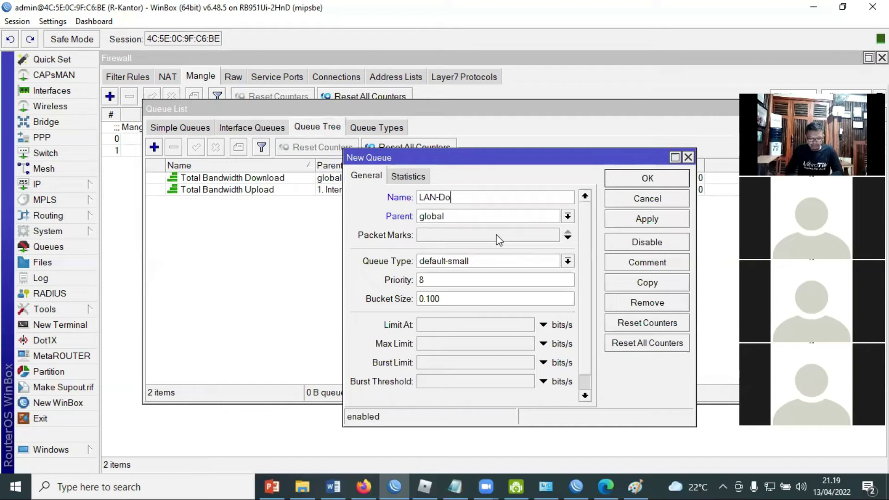
text(wnload)
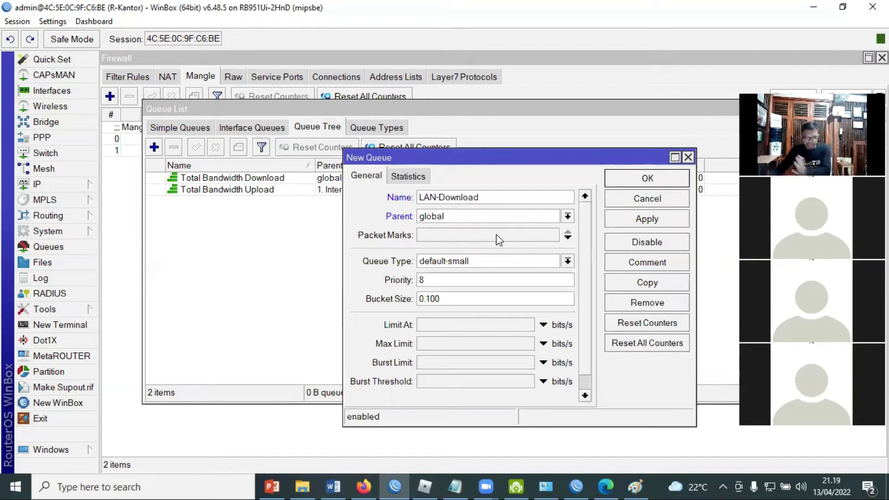
click(568, 217)
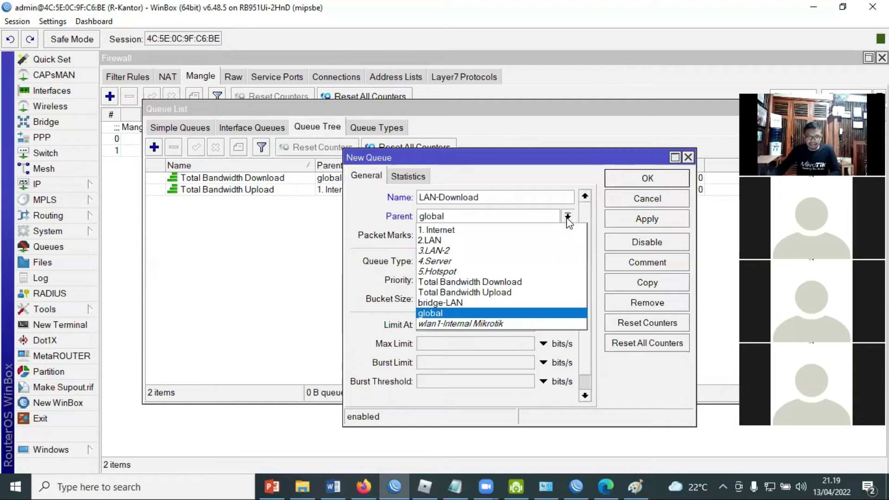
click(529, 281)
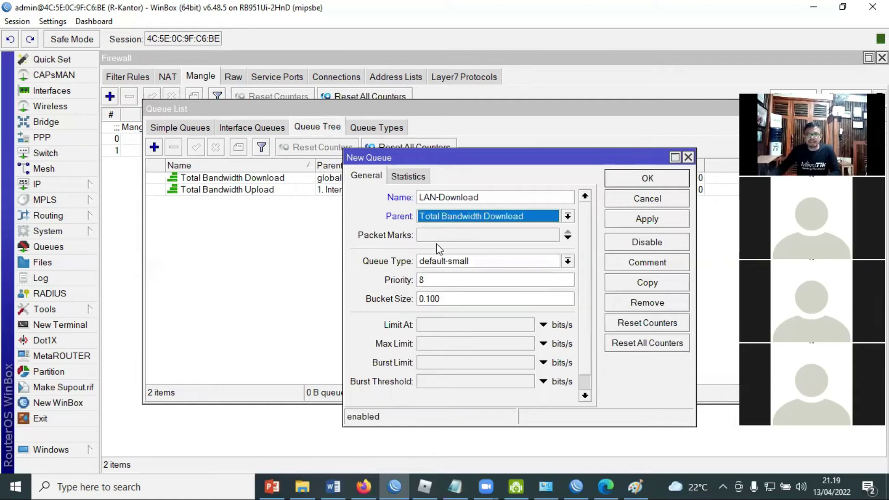
Assign the packet mark LAN-Paket and the queue type pcq-download-default to the LAN-Download queue.
click(425, 239)
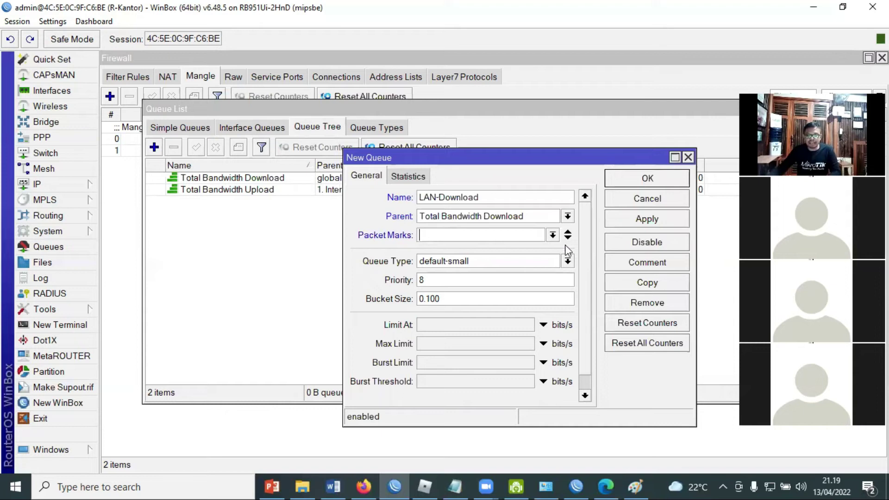
click(551, 236)
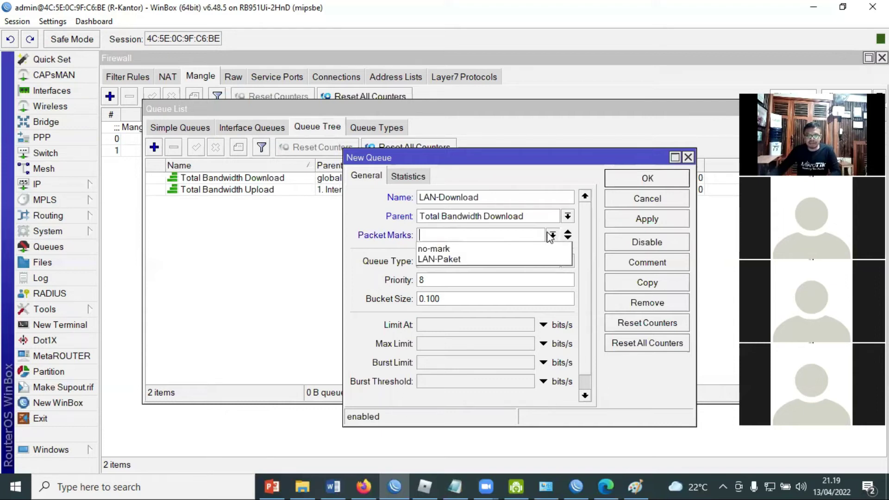
click(448, 260)
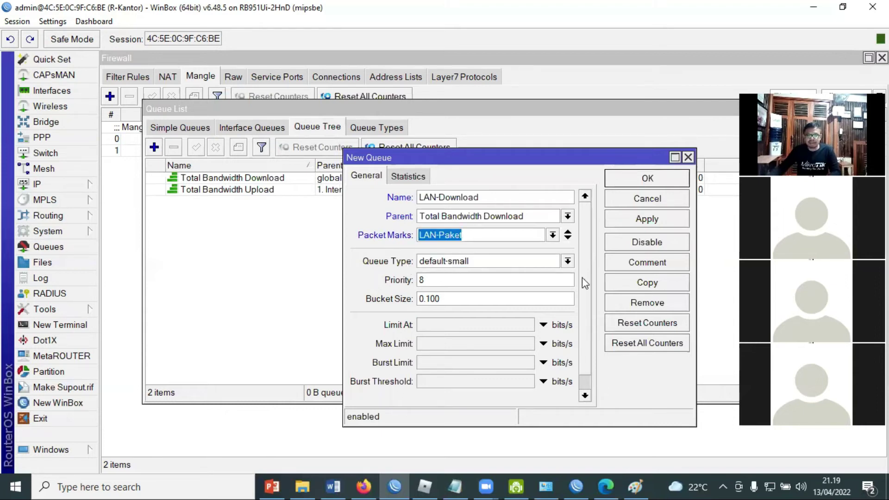
click(565, 262)
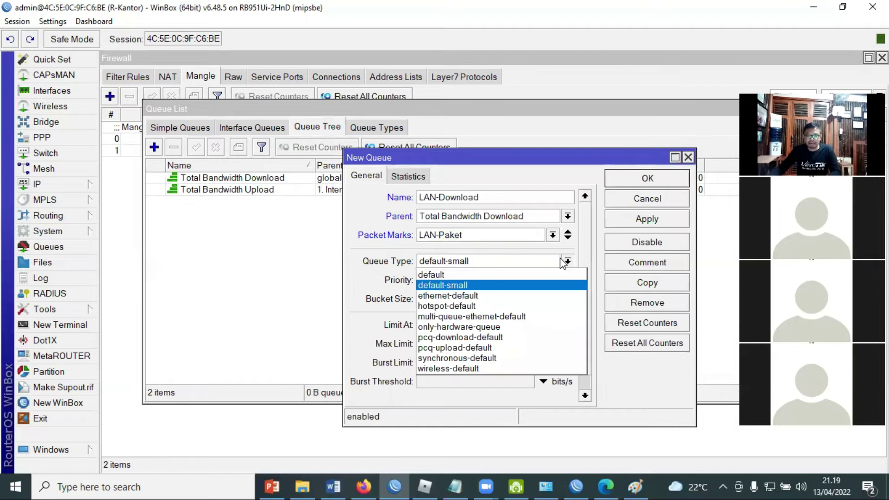
click(524, 343)
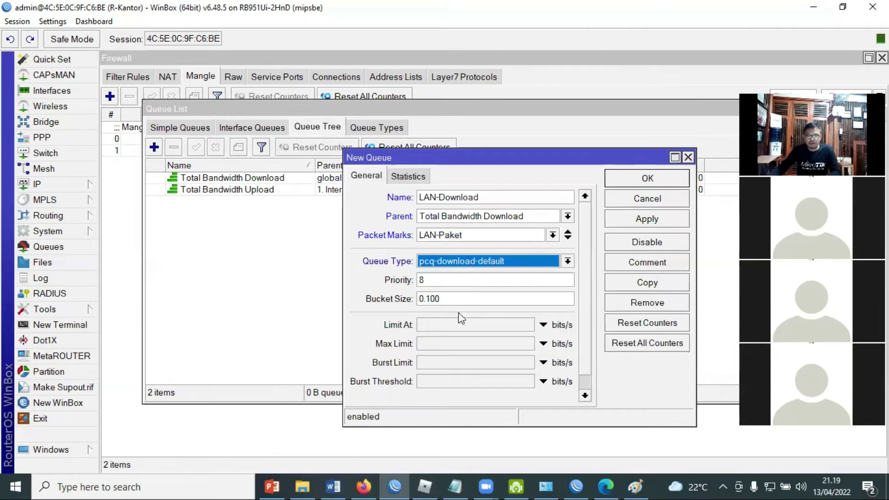
Set the LAN-Download queue's priority to 1 and its max limit to 10M, and save the queue.
click(424, 280)
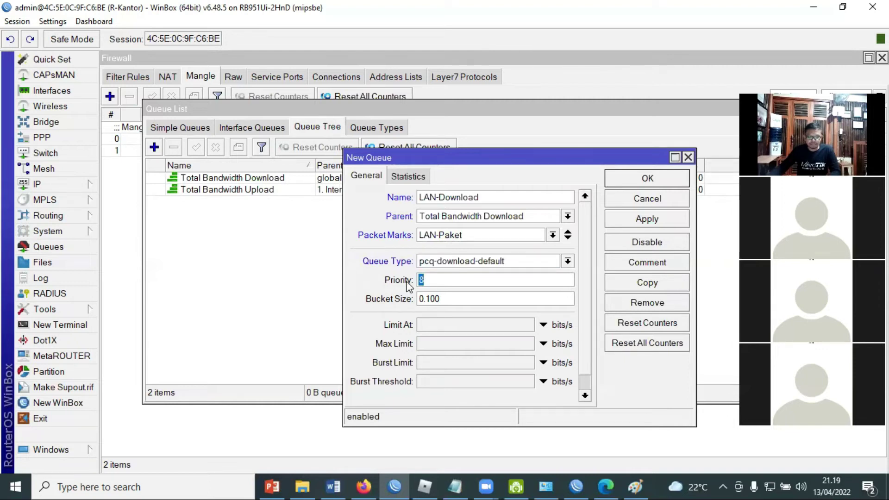
text(1)
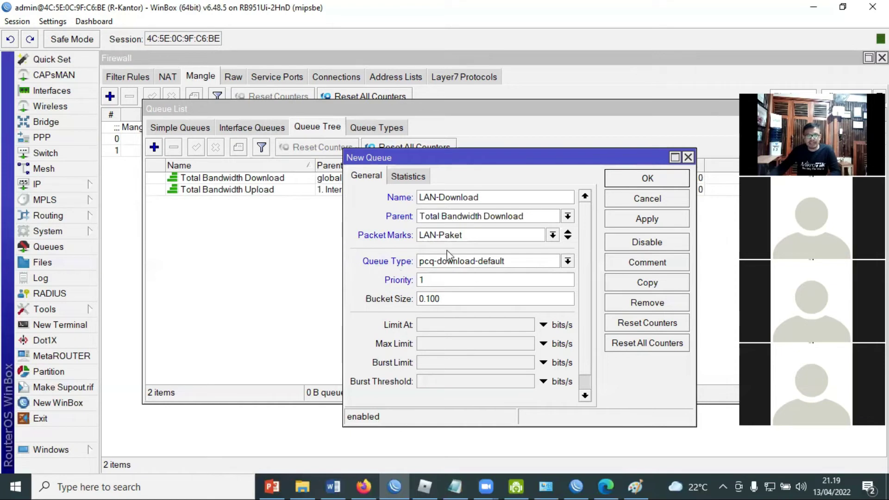
click(464, 345)
text(1)
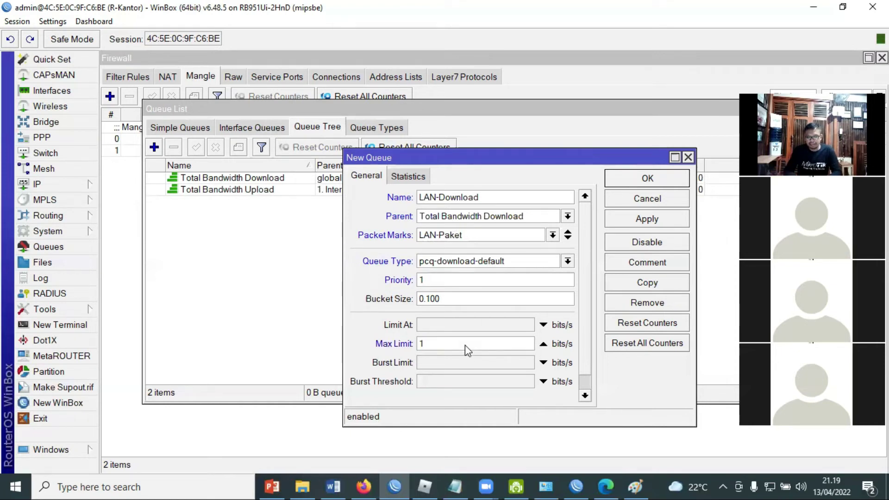
text(0M)
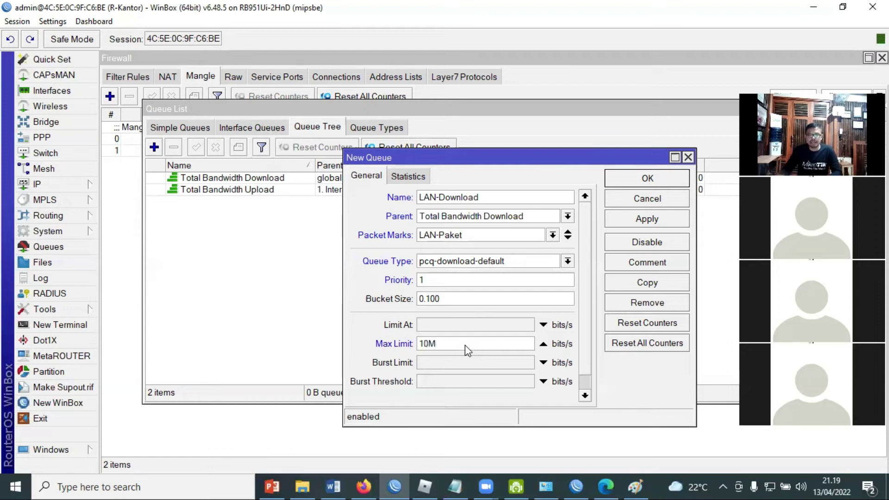
click(650, 221)
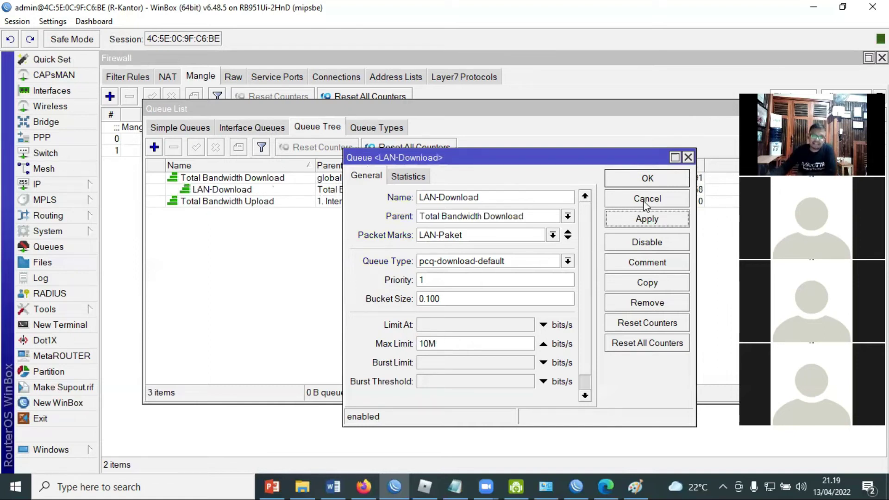
click(666, 182)
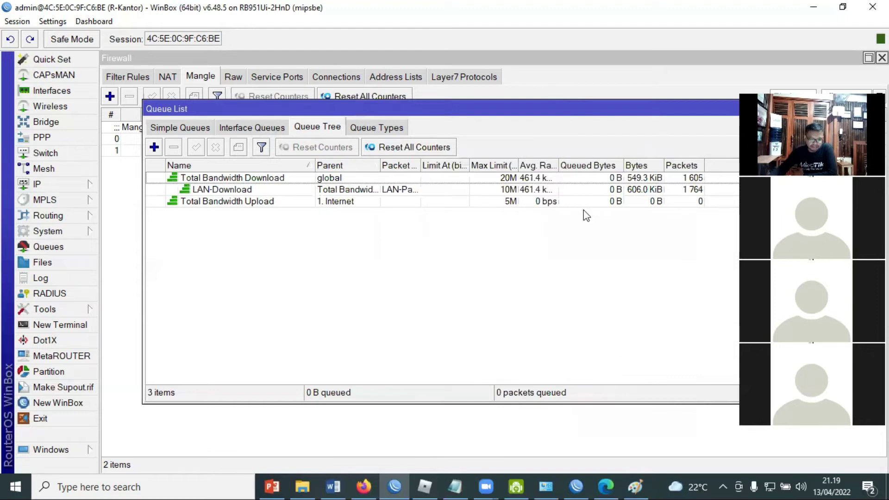
Start a Queue Tree entry named LAN-Upload with Total Bandwidth Upload as its parent.
click(237, 190)
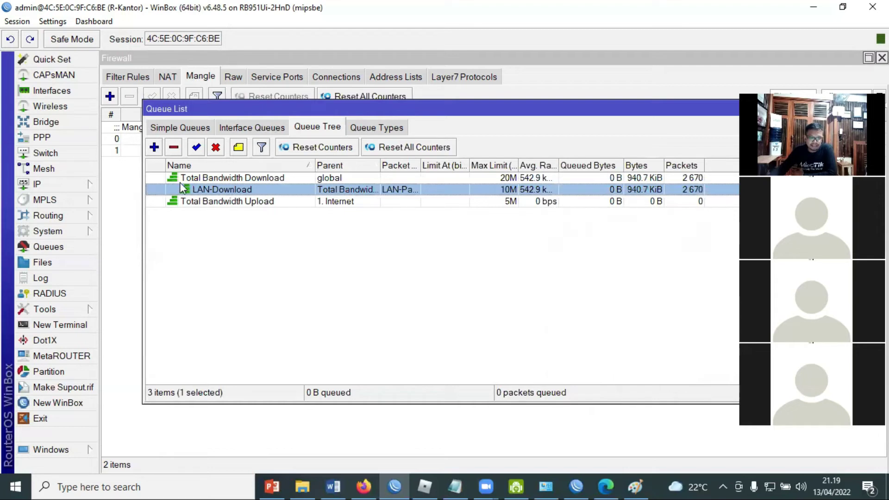
click(154, 148)
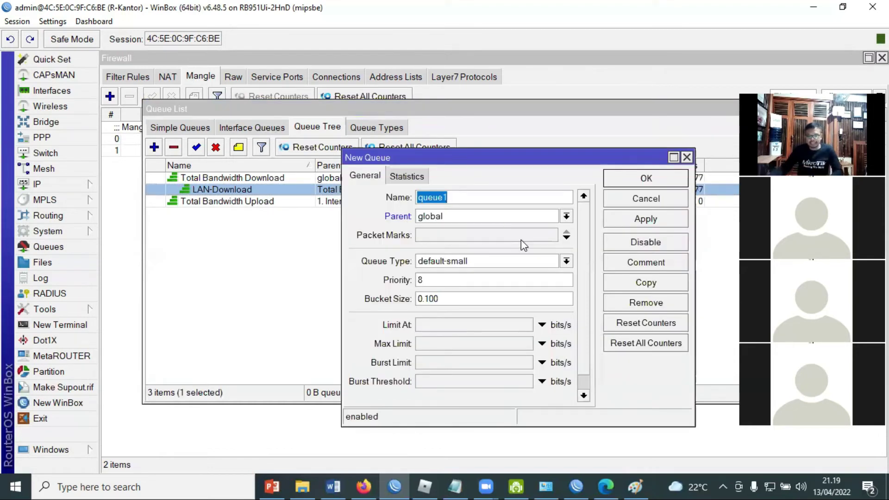
text(L)
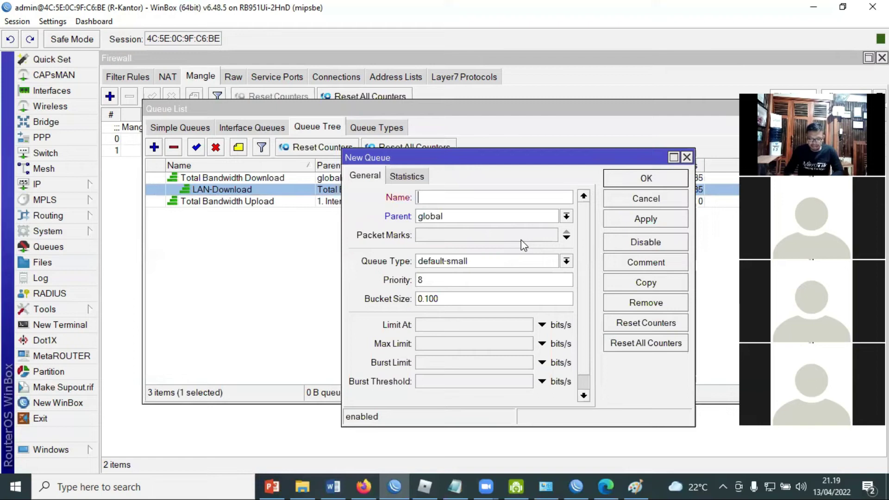
text(AN)
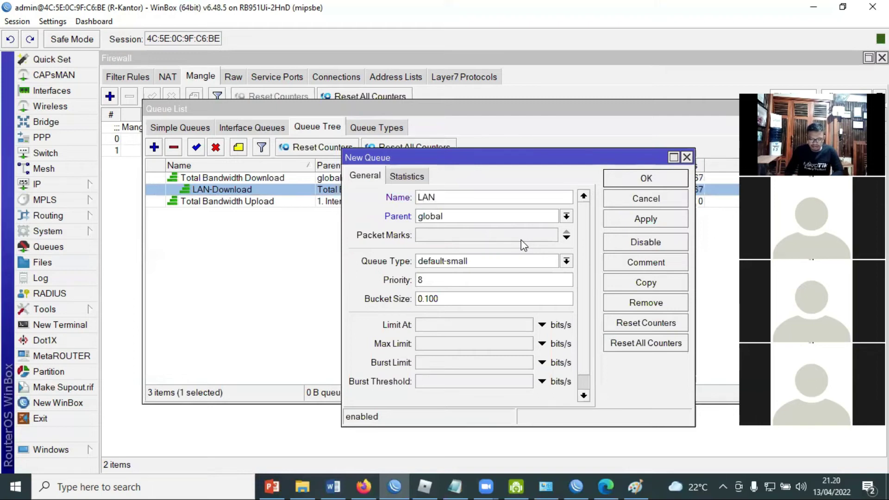
text(-Upload)
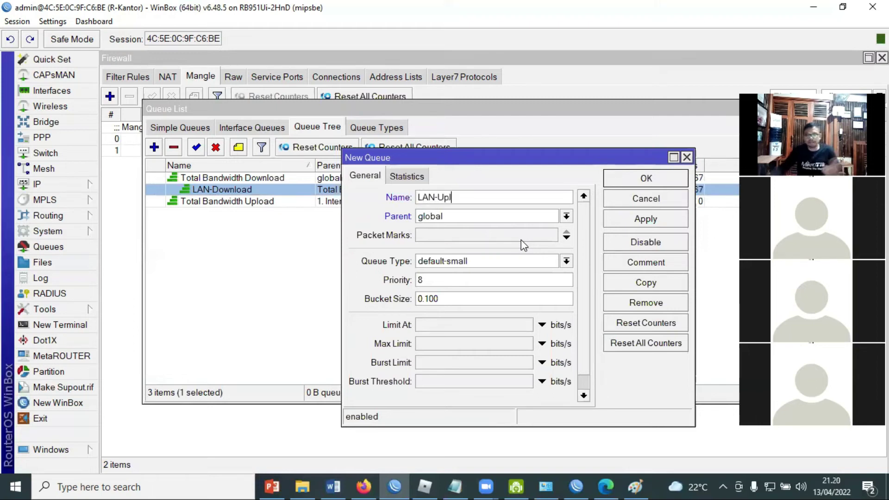
click(566, 217)
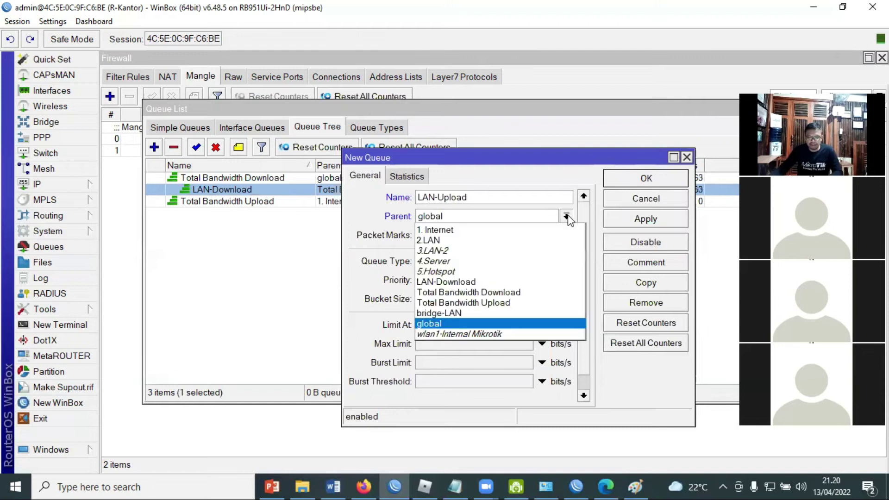
click(539, 302)
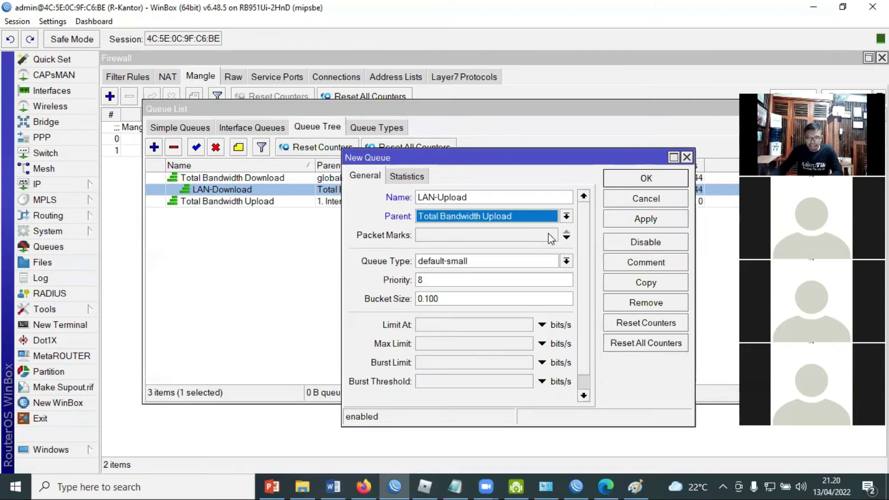
Assign the packet mark LAN-Paket and the queue type pcq-upload-default to the LAN-Upload queue.
click(551, 234)
click(523, 260)
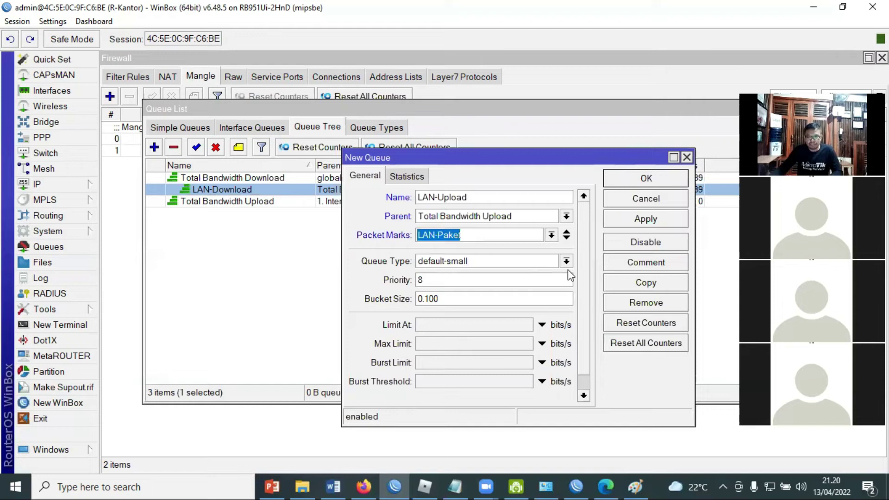
click(566, 262)
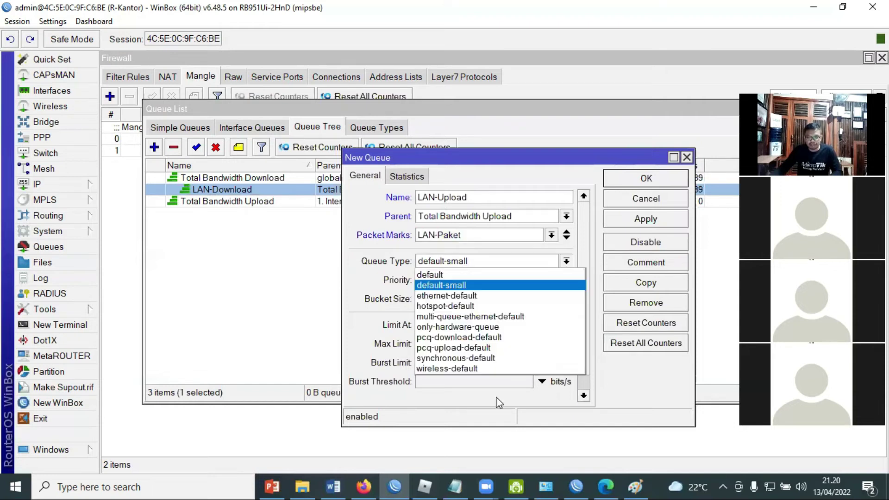
click(497, 347)
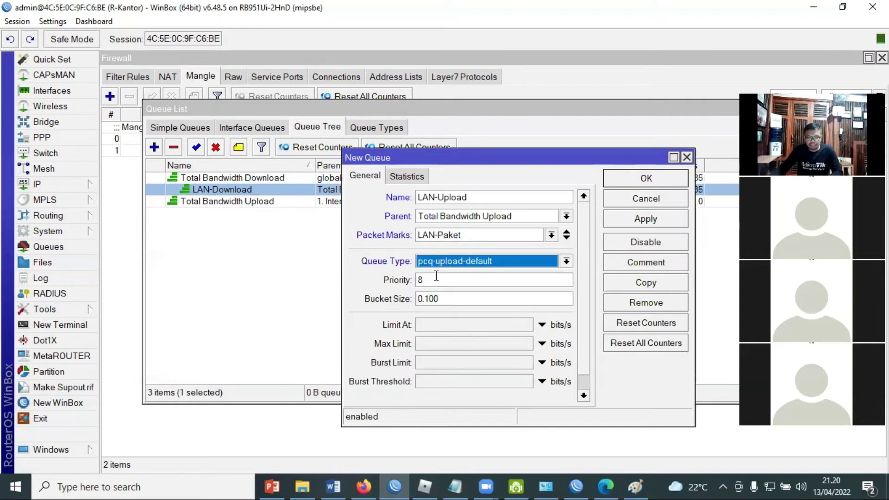
Set the LAN-Upload queue's priority to 1 and its max limit to 3M, and save the queue.
key(Tab)
text(1)
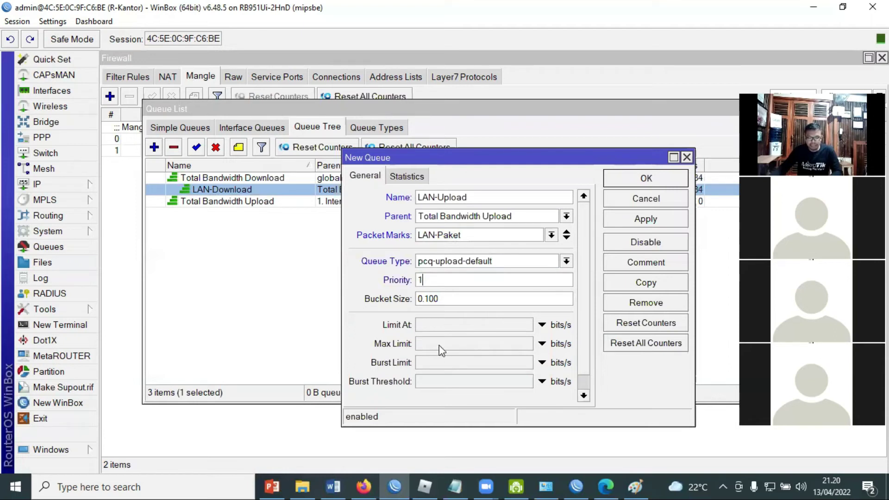
click(440, 344)
text(3M)
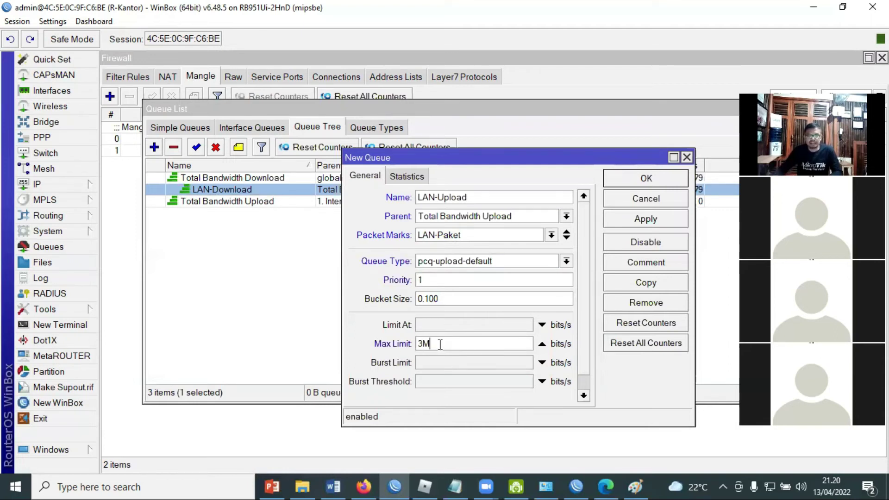
click(645, 179)
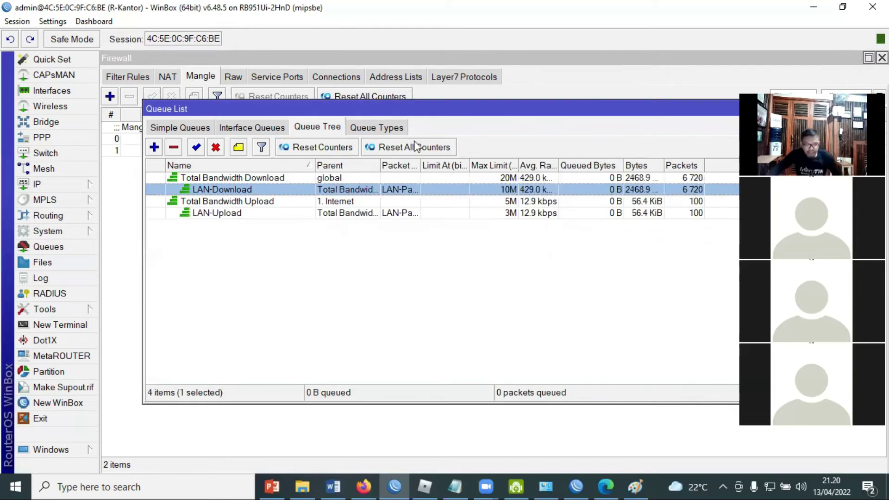
Reposition the Queue List window and widen the Avg. Rate column.
drag(437, 112, 400, 120)
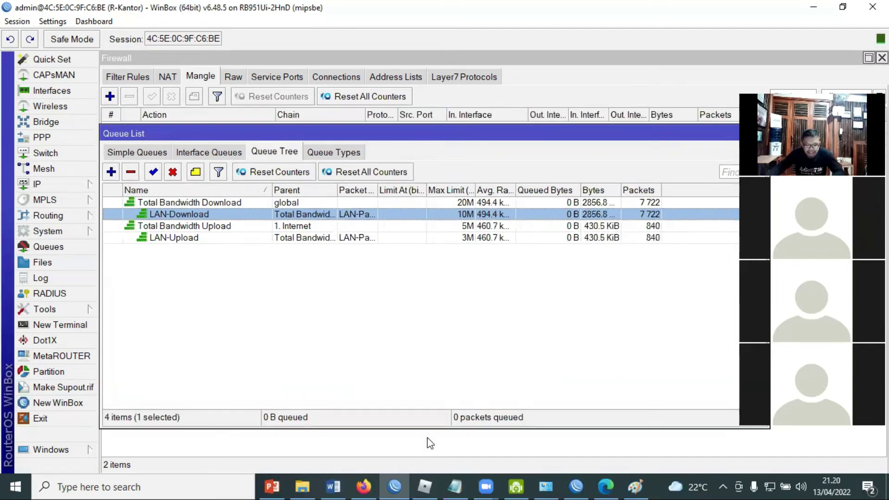
drag(512, 190, 569, 191)
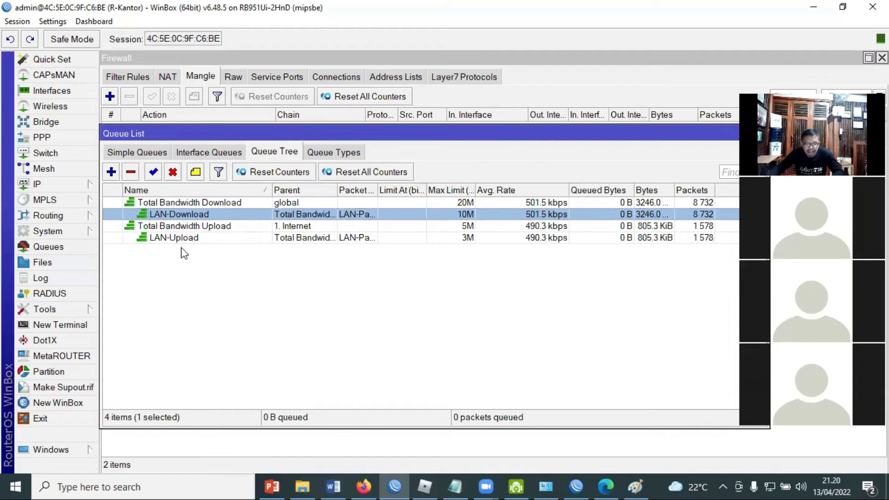
Switch to Firefox, open speedtest.net in a new tab and run the internet speed test.
click(366, 482)
click(747, 35)
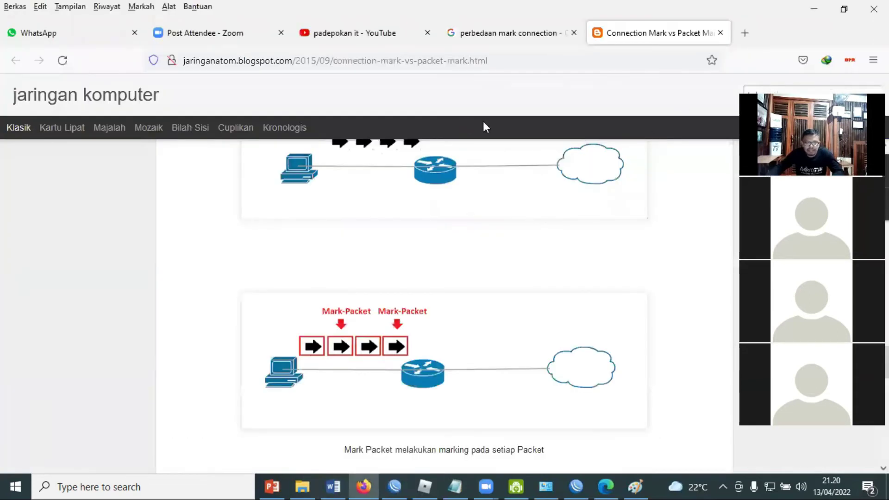
text(spee)
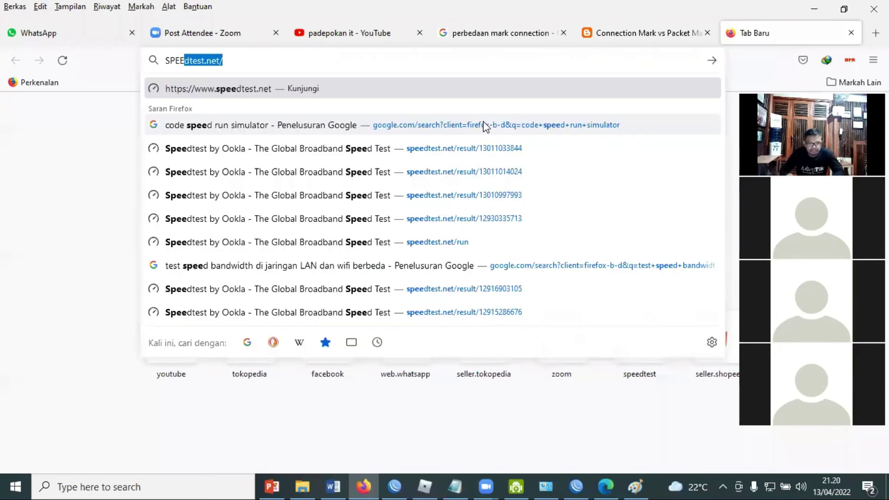
key(Return)
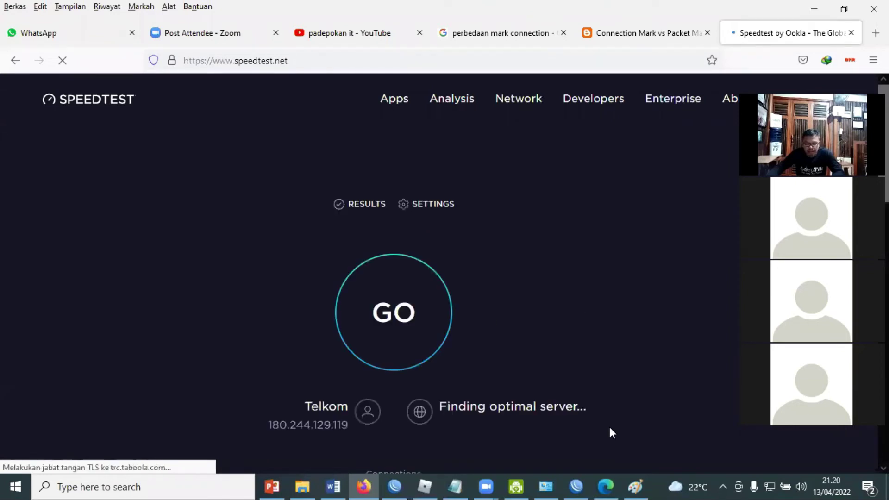
click(404, 316)
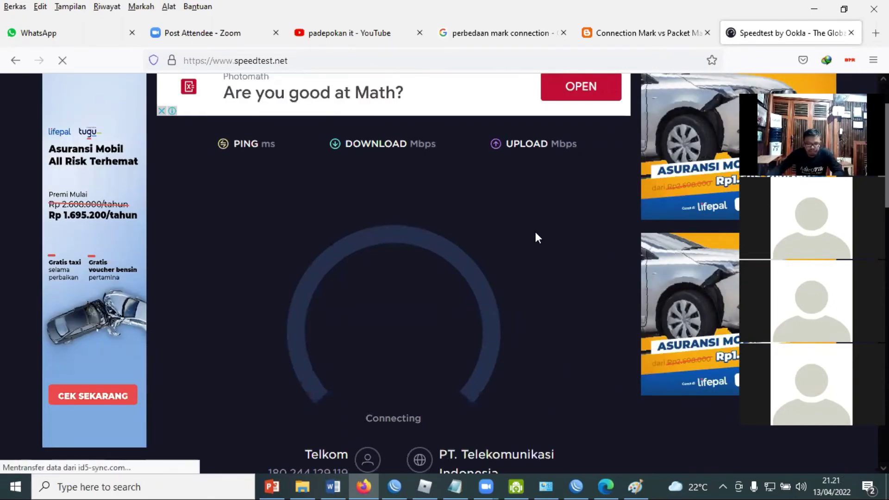
scroll(535, 234, down, 2)
scroll(536, 231, up, 2)
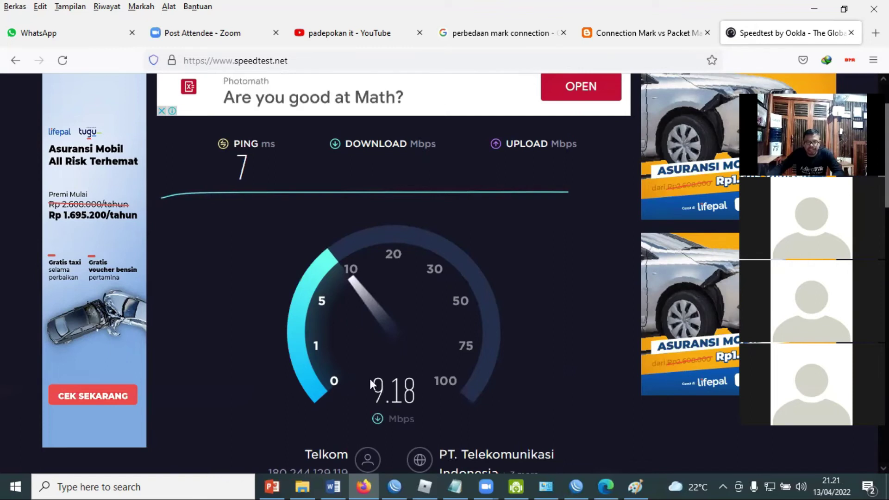
Return to the Queue Tree in WinBox and examine the LAN-Download queue's average rate, repositioning the Queue List window for a better view.
key(alt+Tab)
key(Return)
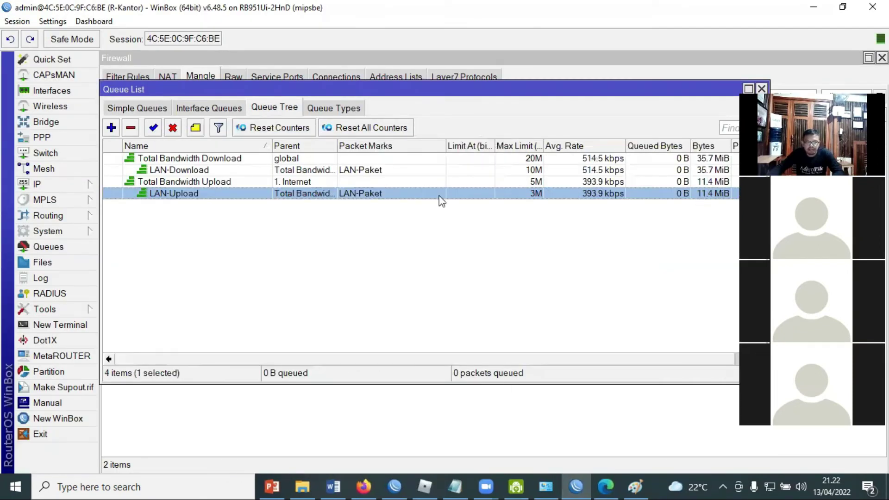
click(332, 173)
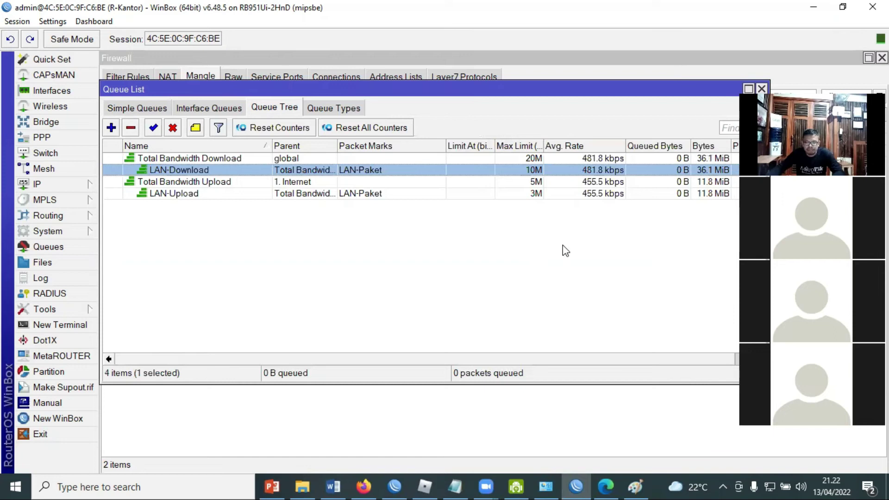
drag(604, 86, 578, 88)
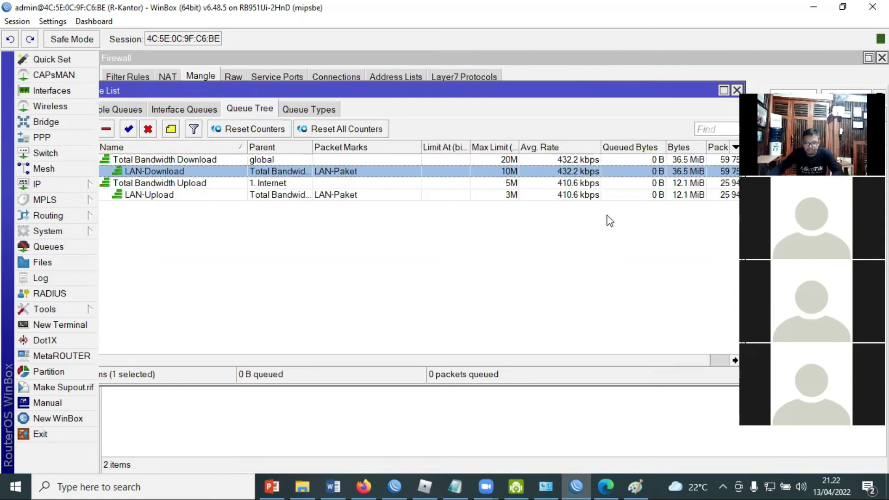
drag(512, 90, 527, 91)
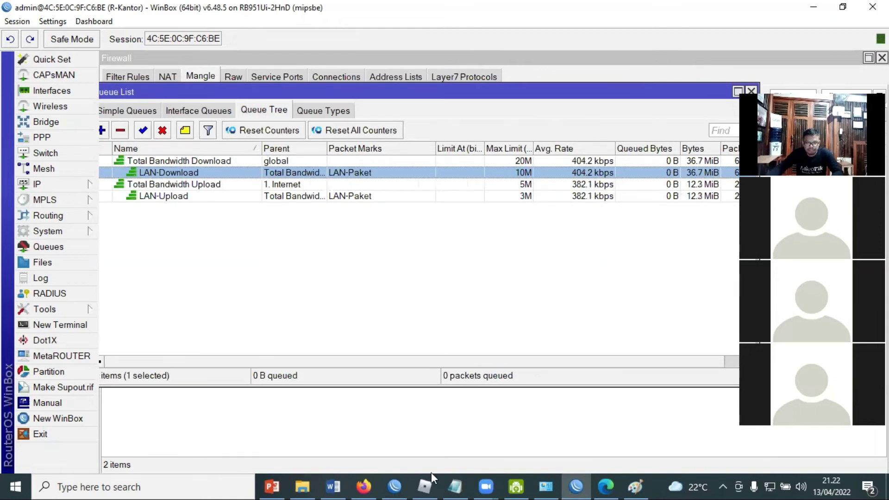
Compare the speed test's download phase in Firefox with the queue rates in WinBox, and widen the Parent column of the queue list.
click(364, 486)
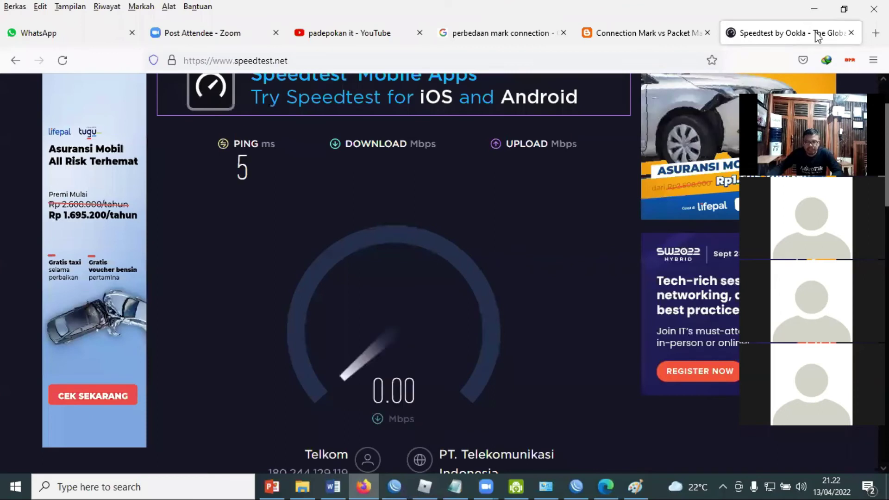
click(814, 9)
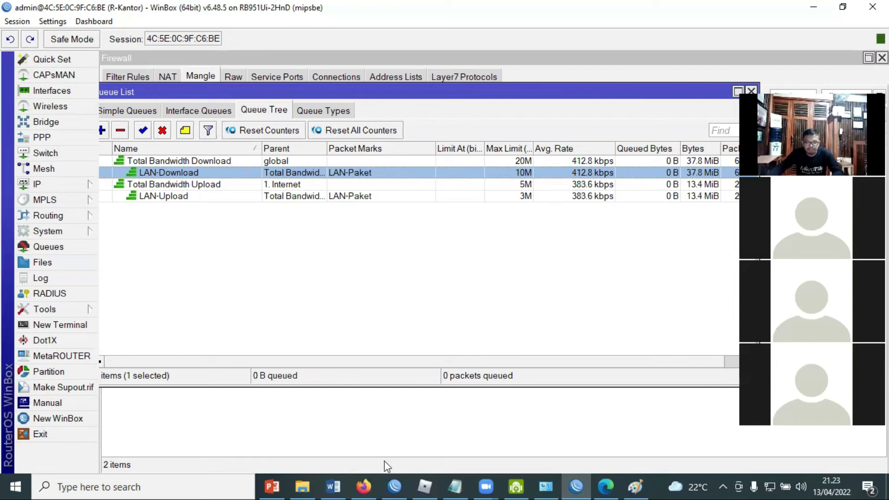
click(366, 485)
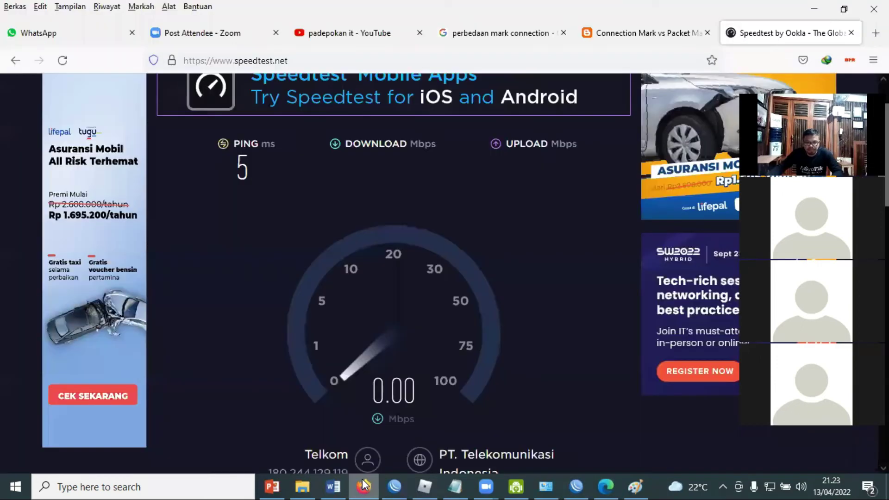
click(366, 485)
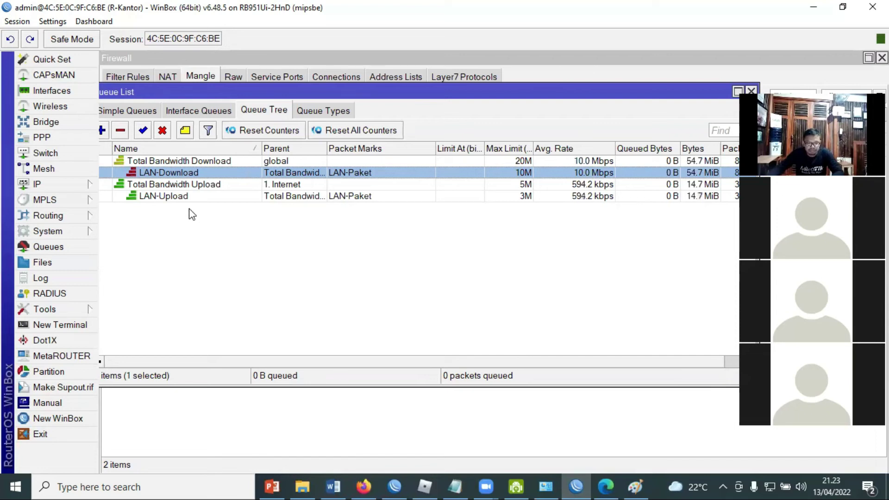
drag(327, 147, 380, 151)
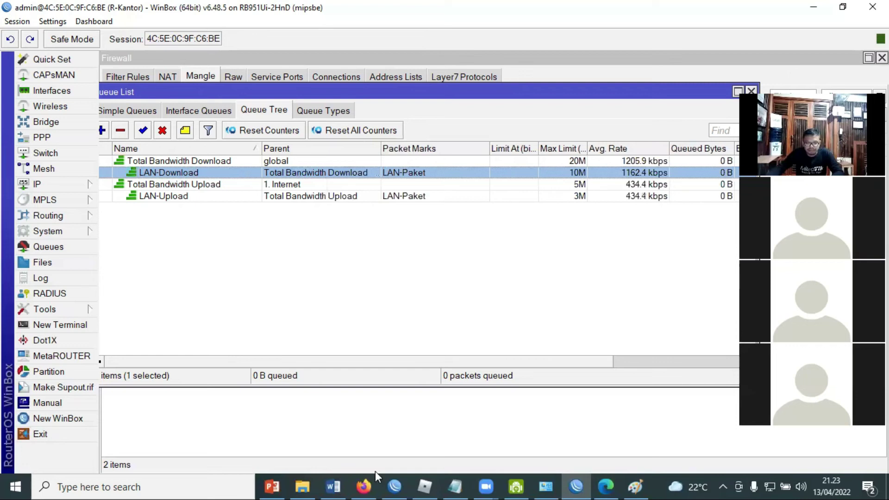
Follow the speed test's upload phase in Firefox, check the LAN-Upload queue's average rate in WinBox, and return to the test page.
click(359, 486)
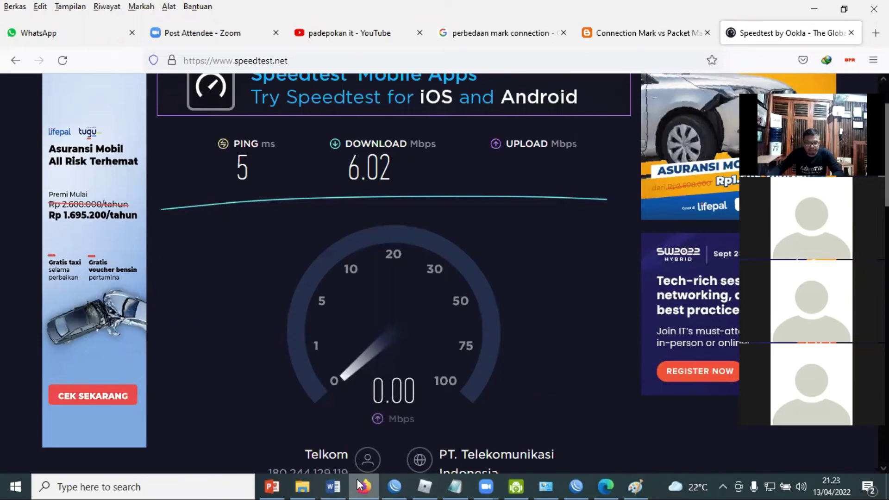
scroll(570, 364, down, 2)
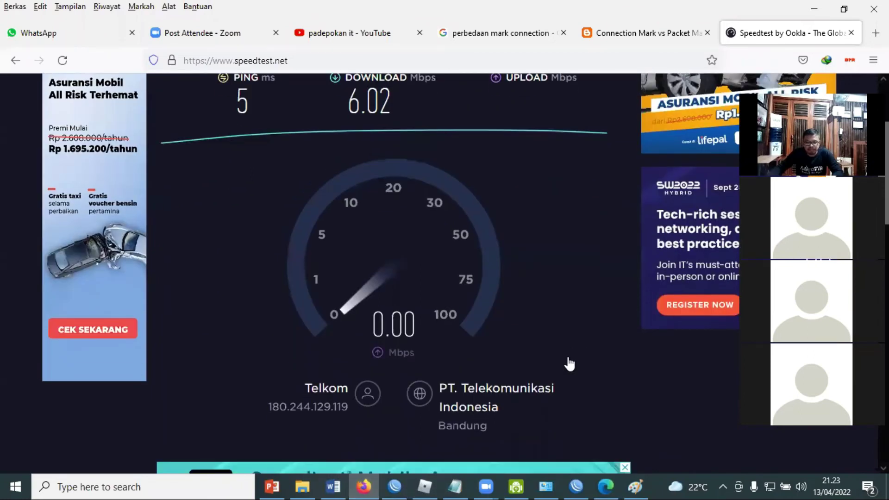
scroll(570, 363, up, 2)
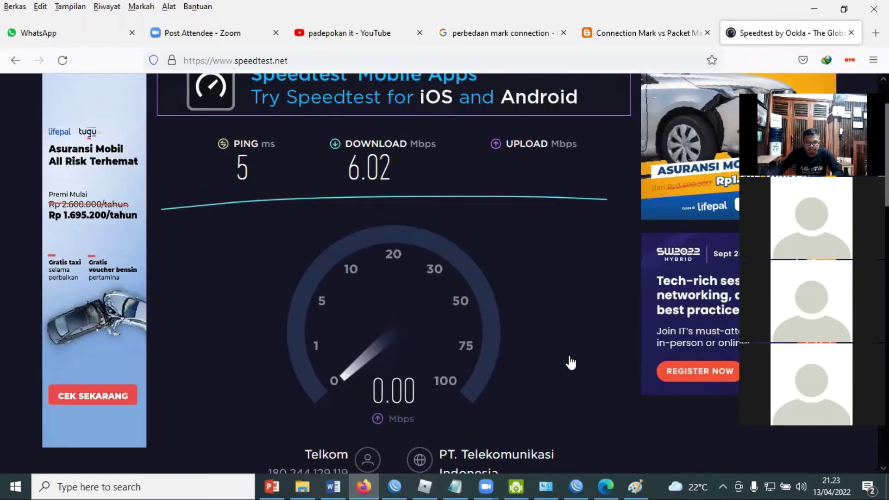
click(363, 485)
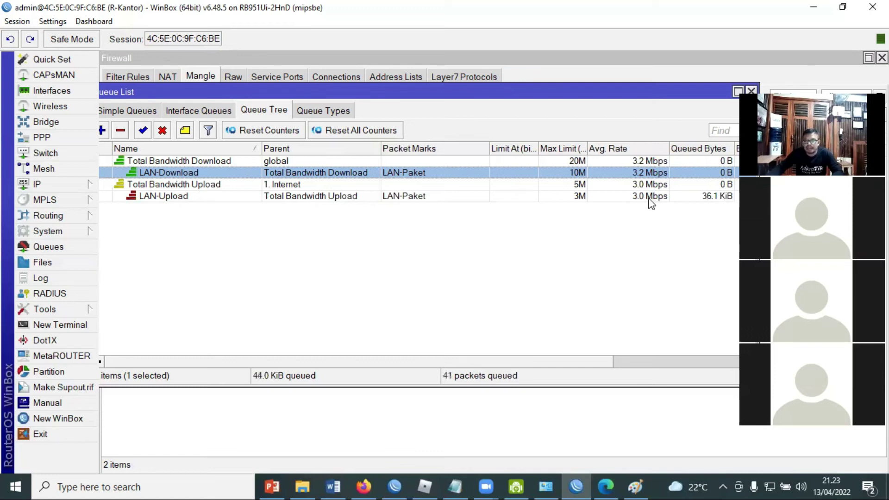
click(648, 198)
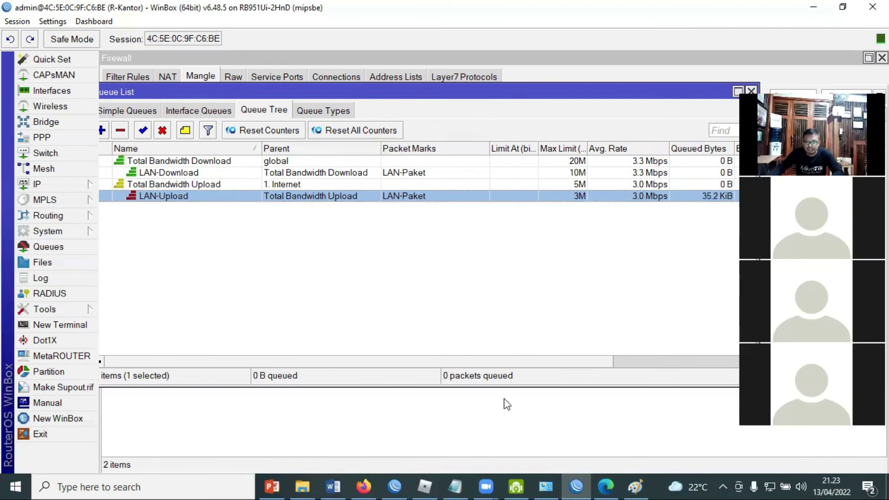
click(364, 485)
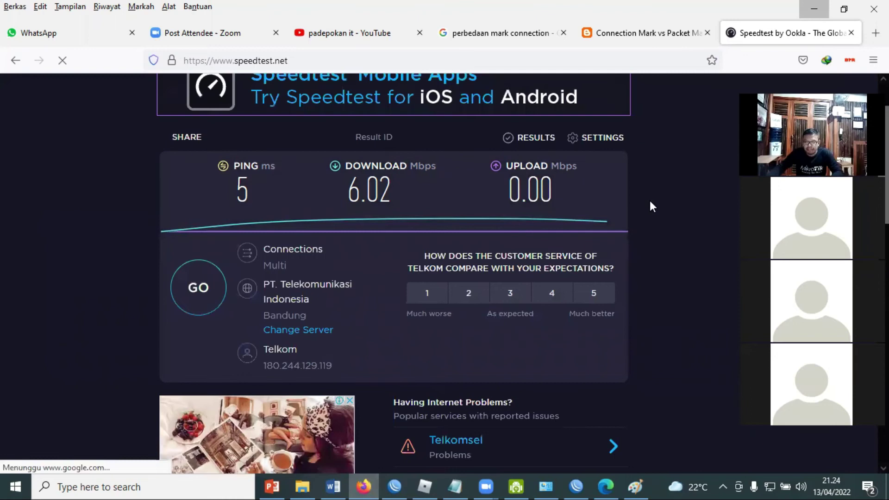
Switch to WinBox and start a prerouting mangle rule with source address 192.168.200.0/24 and in-interface wlan1-Internal Mikrotik.
key(alt+Tab)
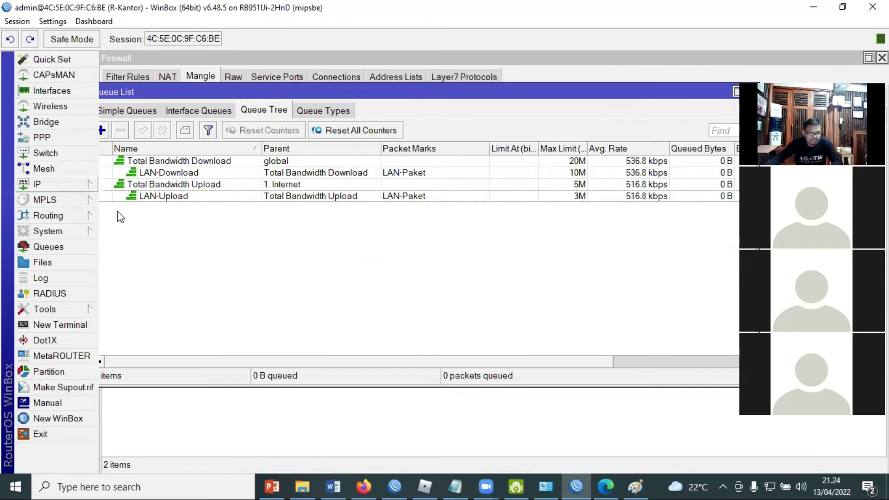
click(184, 135)
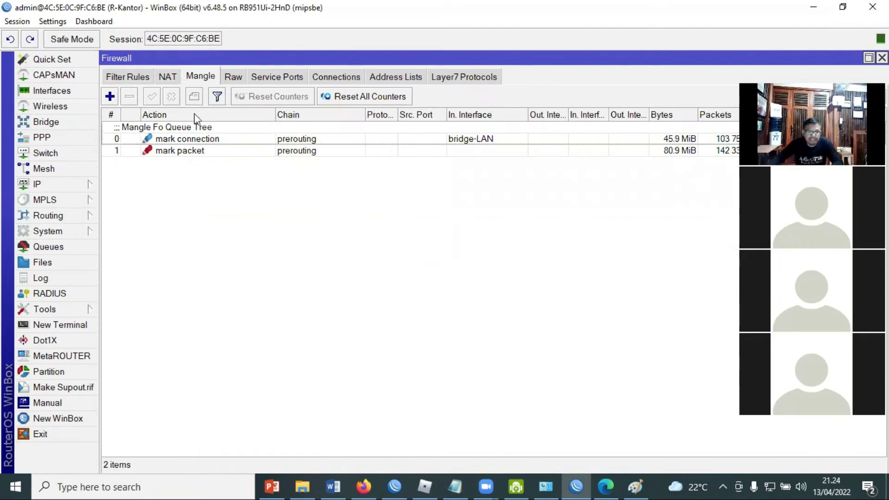
click(111, 98)
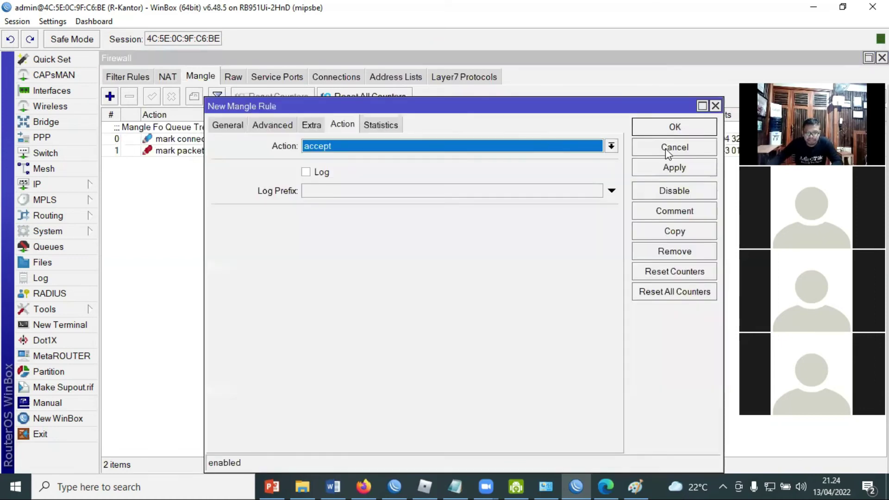
click(666, 147)
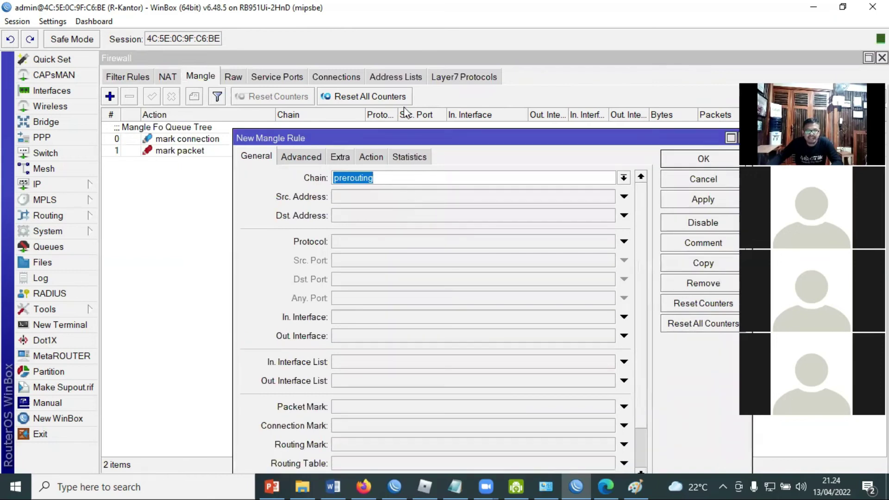
click(413, 161)
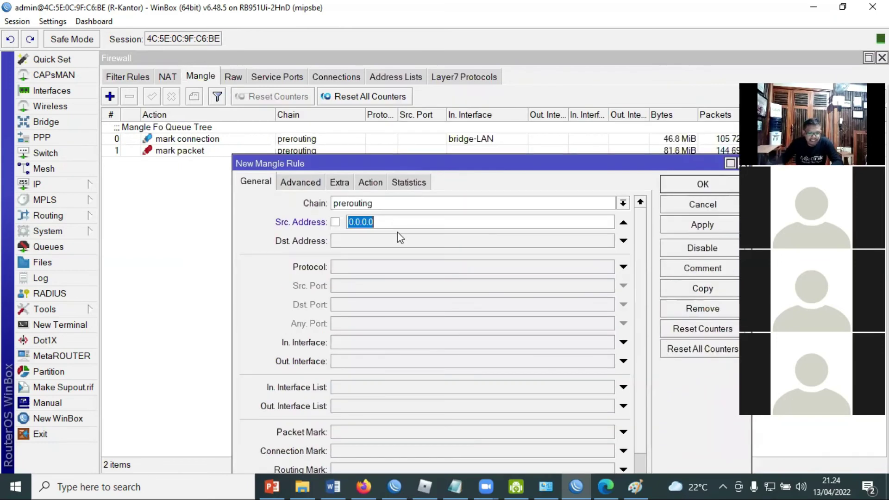
text(192.)
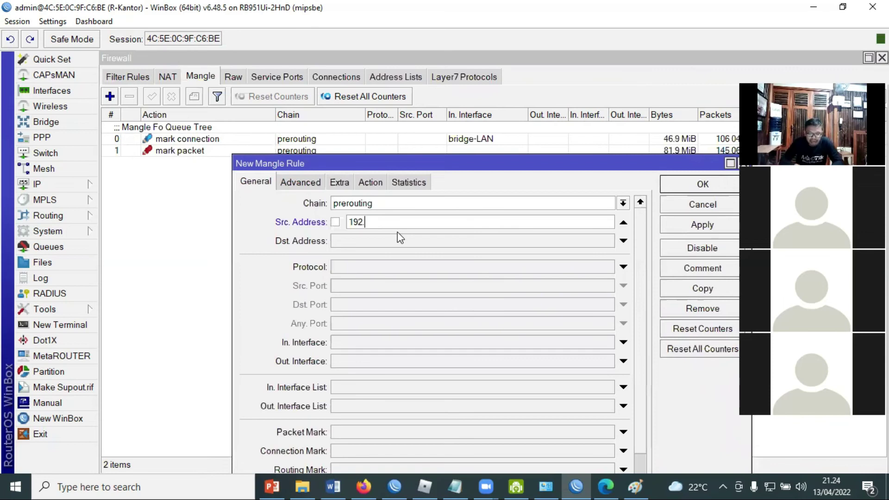
text(168.2)
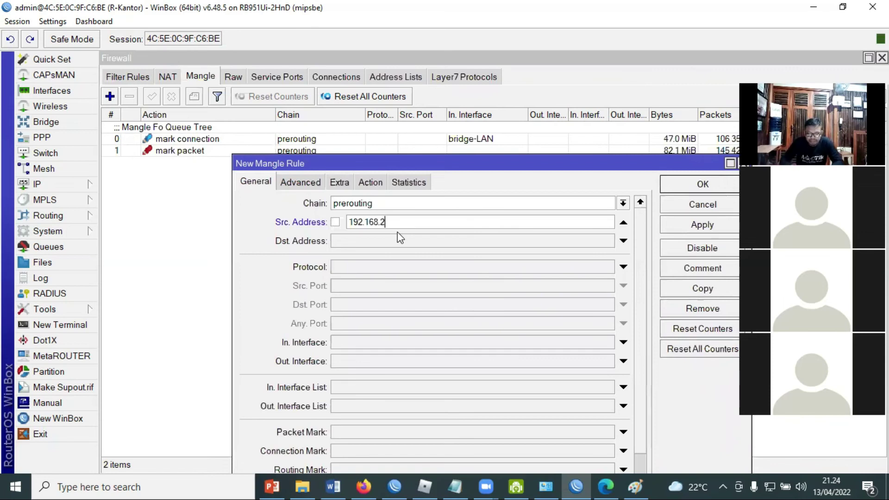
text(00.0/24)
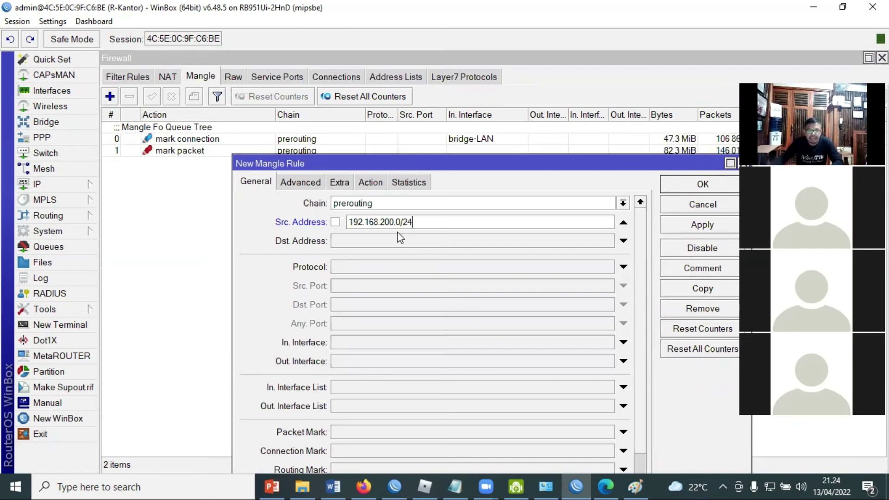
click(374, 344)
click(609, 286)
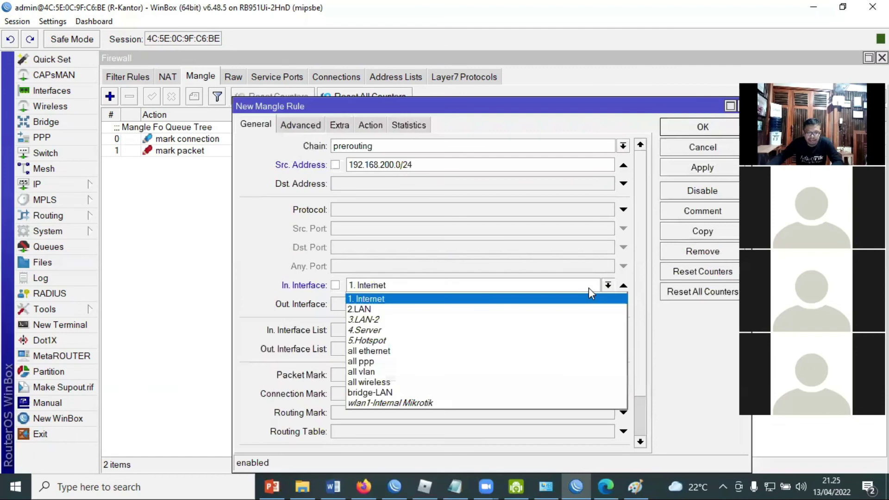
click(388, 403)
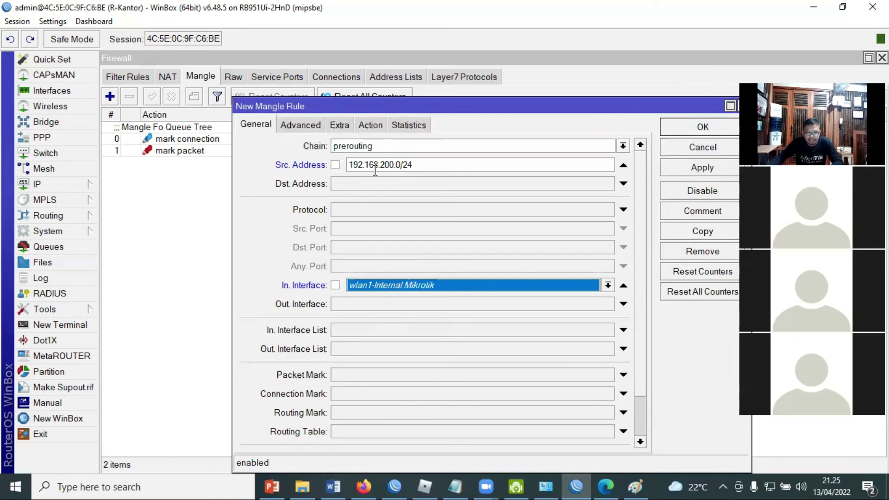
Make the rule mark connections as Wireless-Koneksi with passthrough enabled, and save it.
click(374, 131)
click(390, 147)
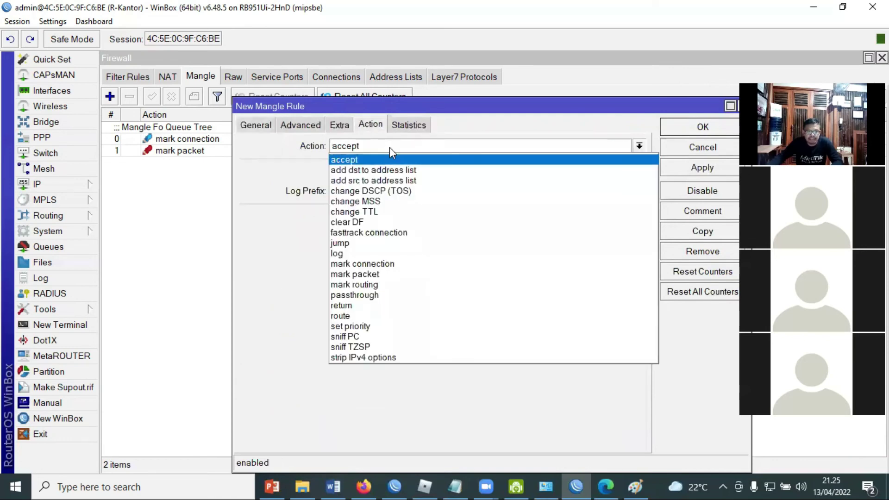
click(382, 264)
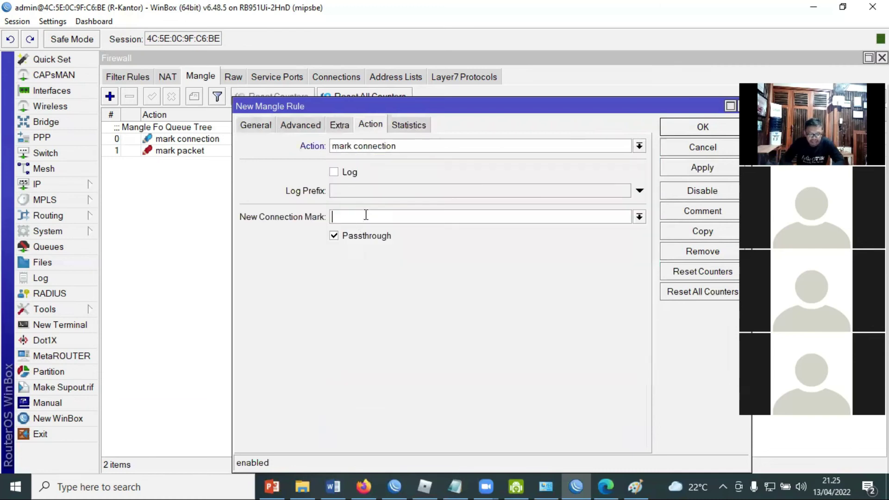
text(Wire)
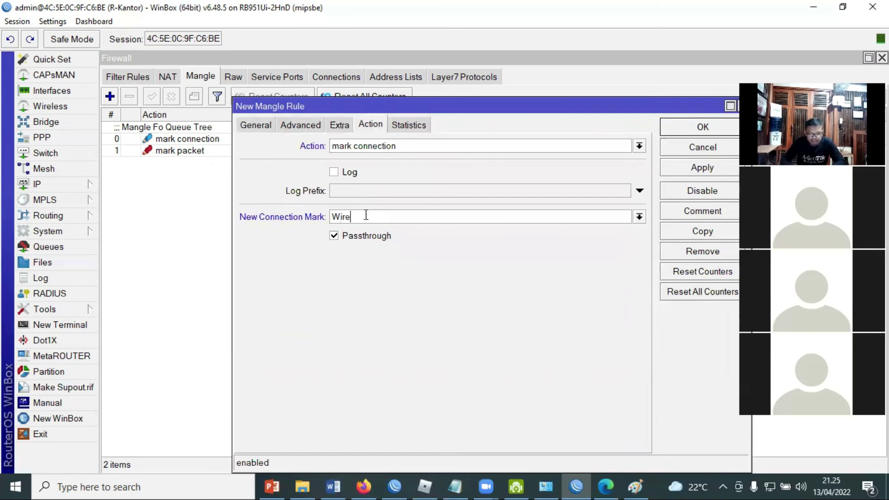
text(less-Koneksi)
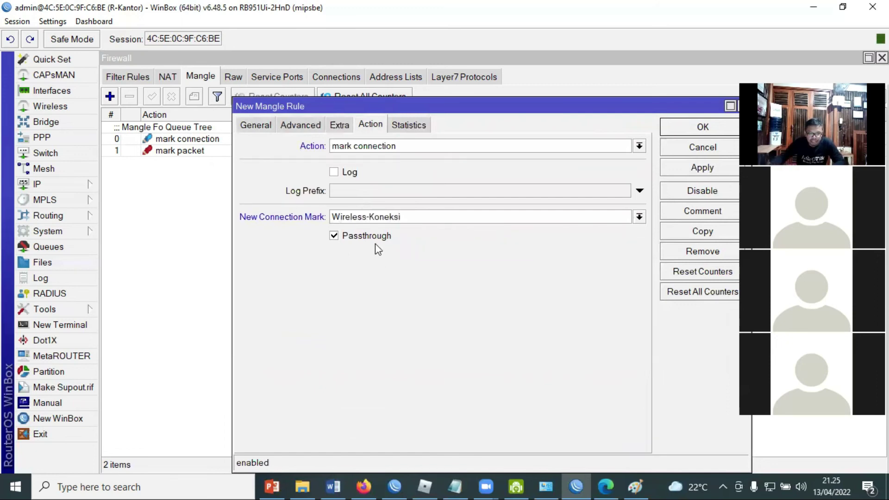
click(703, 127)
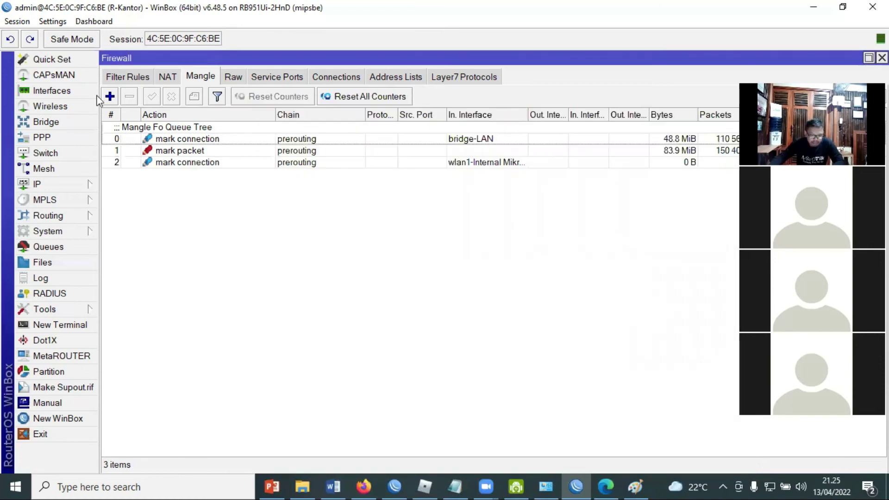
Start another prerouting mangle rule that matches the connection mark Wireless-Koneksi.
key(Insert)
click(256, 123)
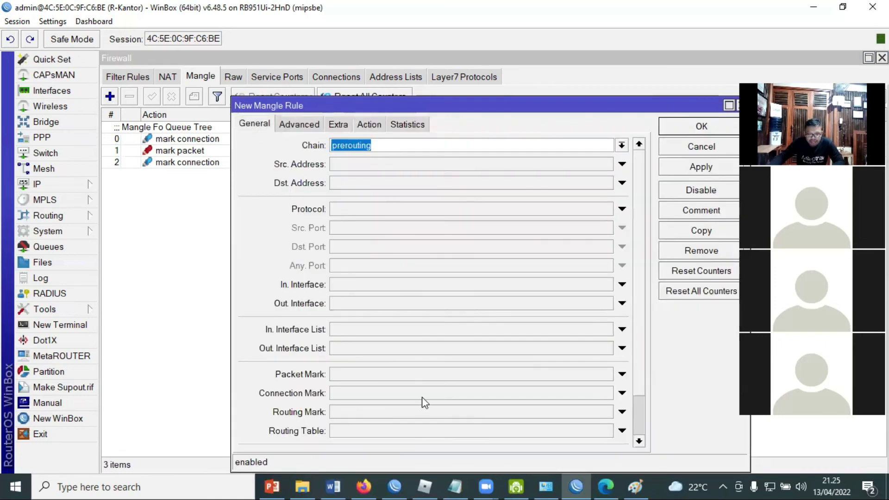
click(494, 393)
click(607, 393)
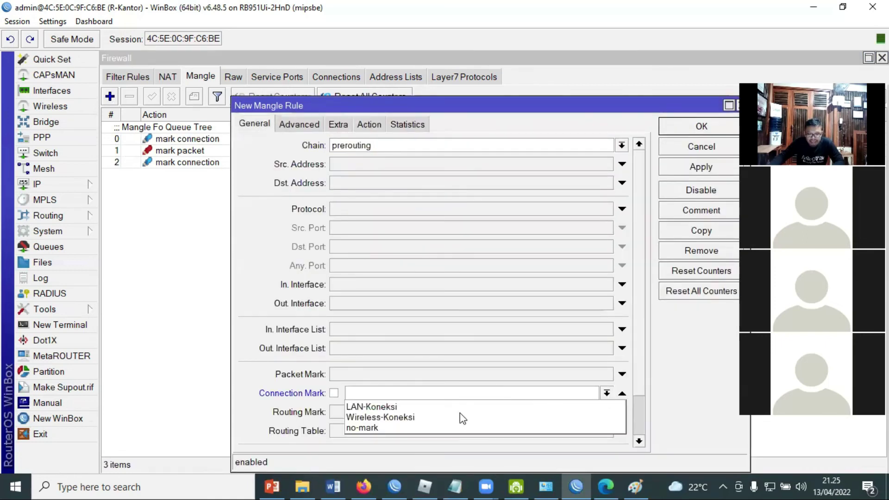
Set the rule to mark packets as Wireless-Paket with passthrough disabled, and save it.
click(368, 124)
click(368, 124)
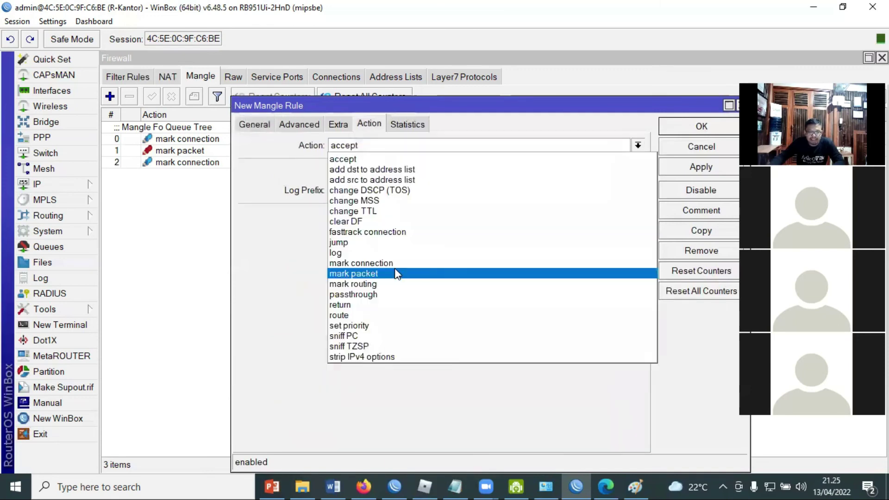
click(397, 272)
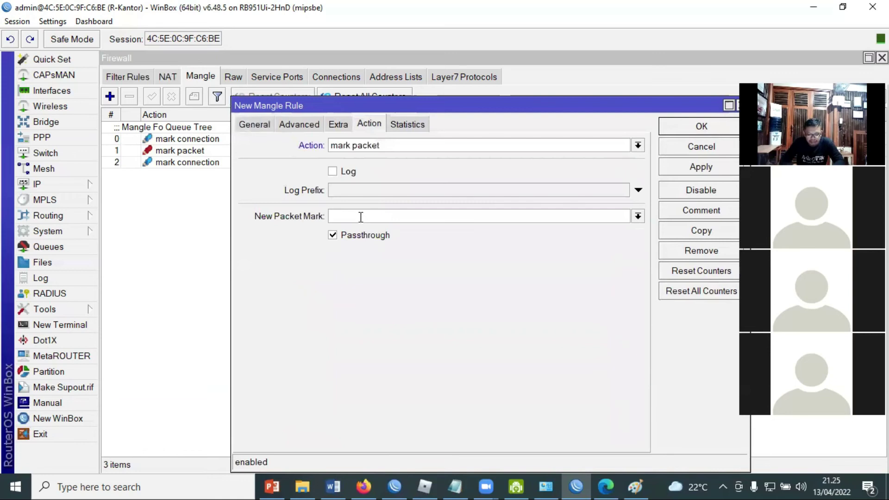
text(Wireless)
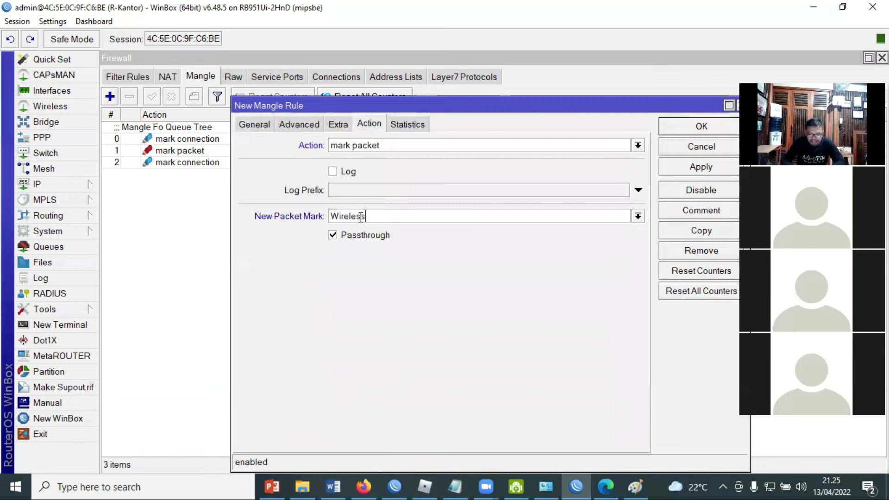
text(-Paket)
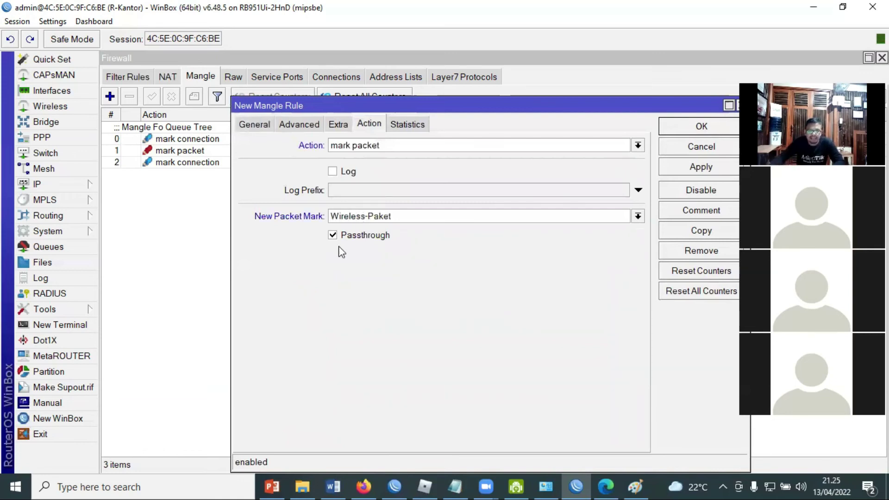
click(369, 237)
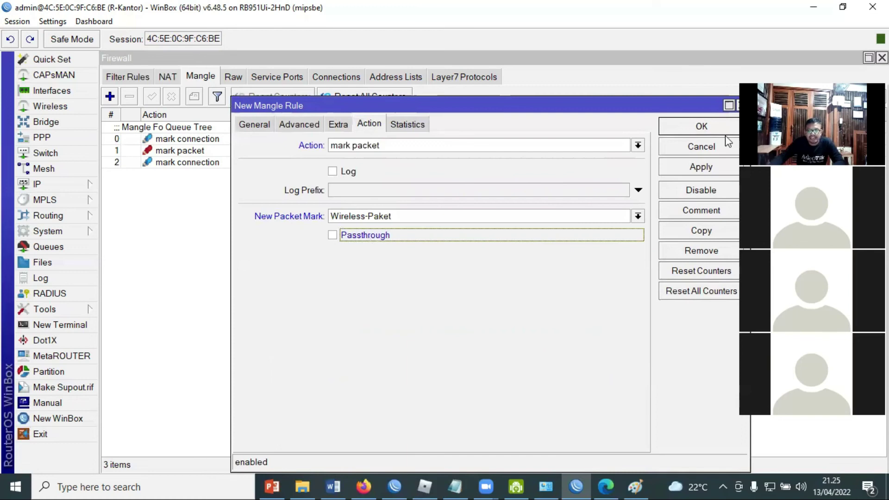
click(710, 128)
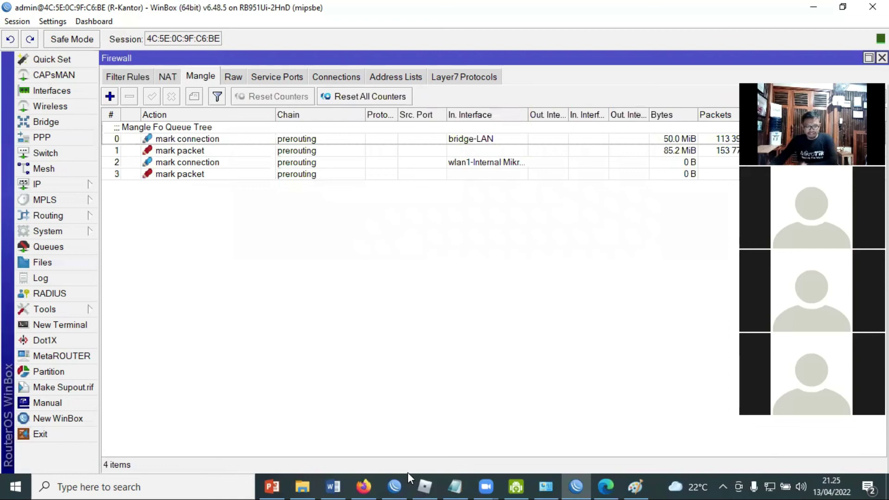
Check the byte counters of the two wireless mangle rules in the Mangle list.
click(692, 164)
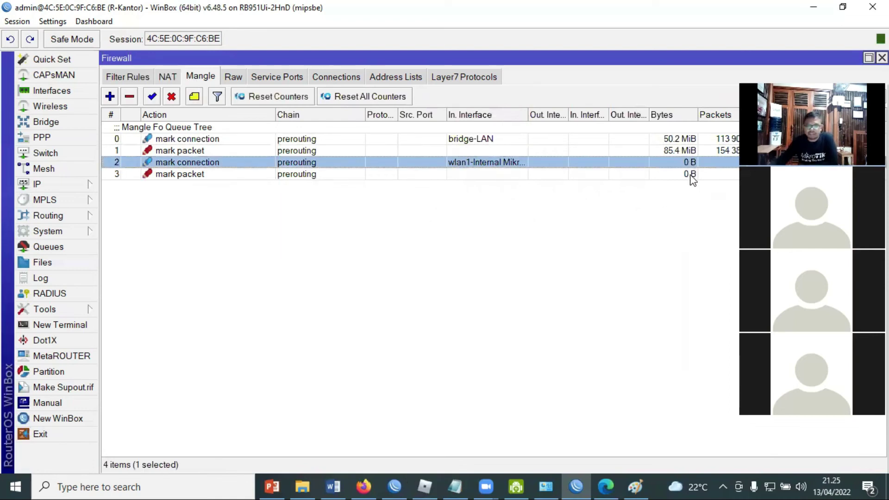
click(688, 175)
key(Up)
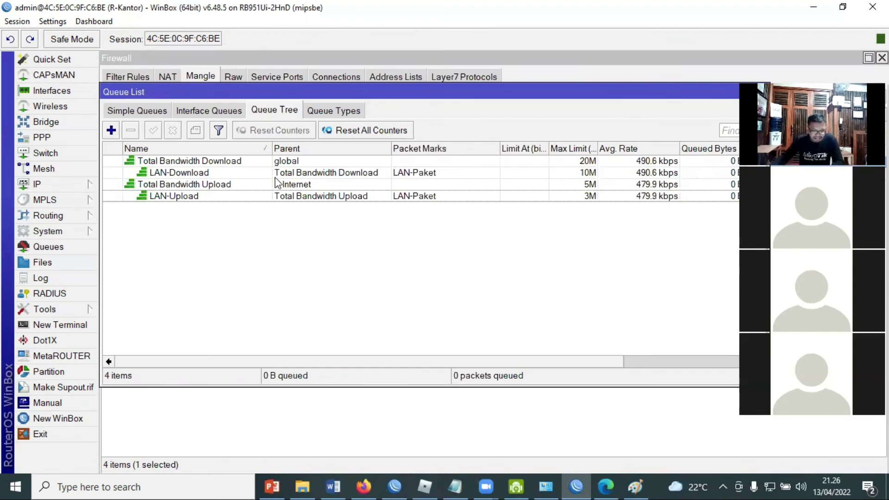
Copy the LAN-Download queue in the Queue Tree and name the copy Wireless-Download.
double_click(175, 179)
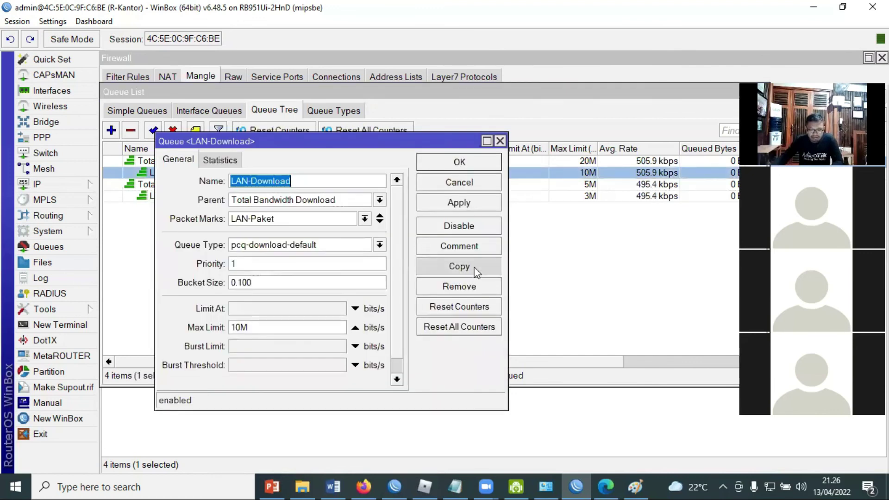
drag(389, 156, 579, 214)
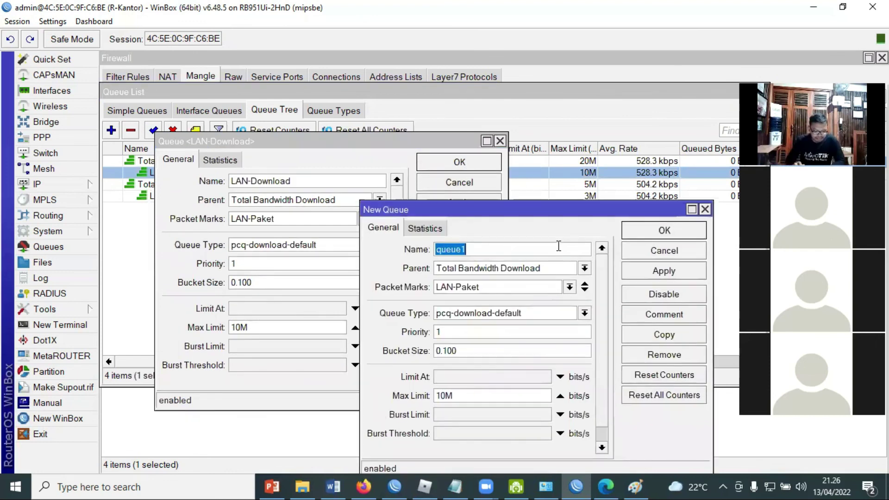
text(Wirele)
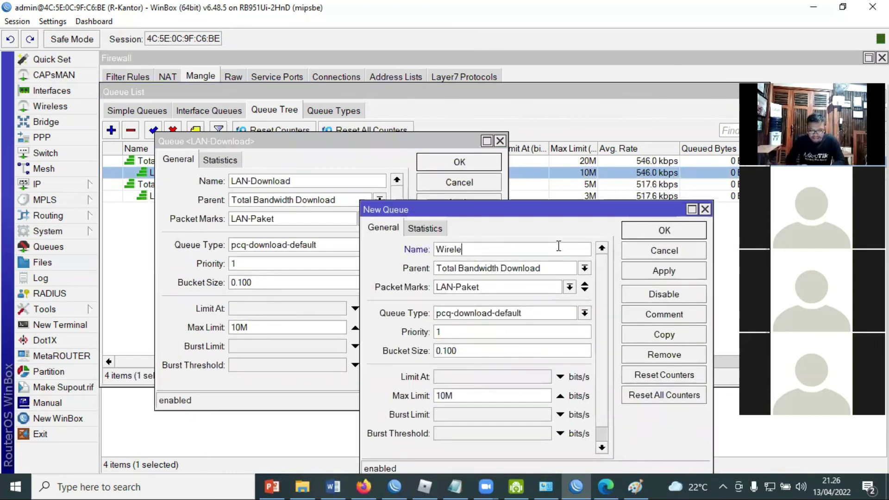
text(ss-Down)
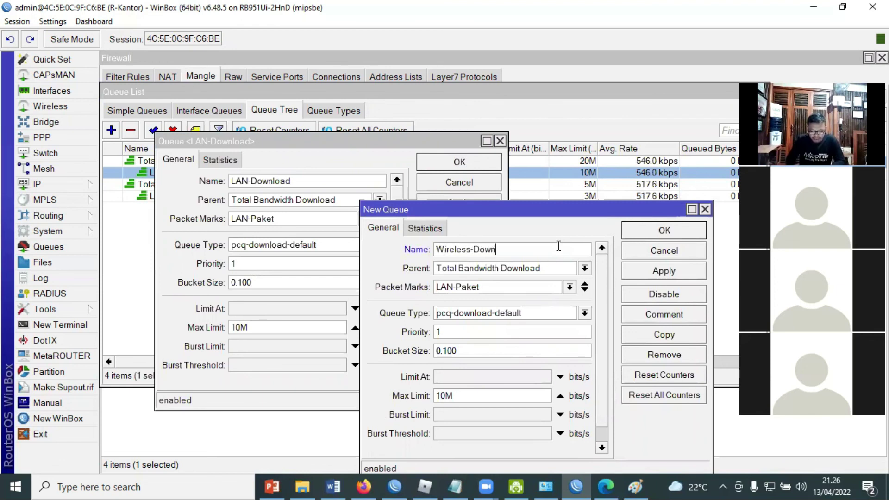
text(load)
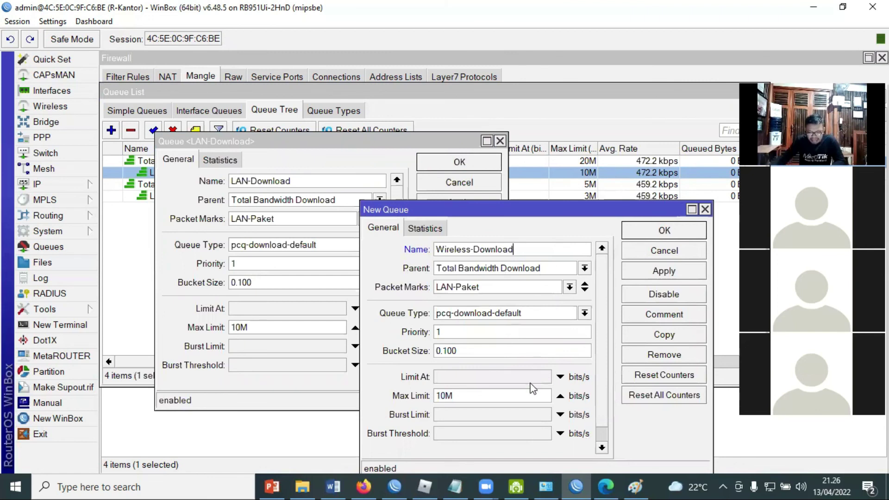
Keep Total Bandwidth Download as the Wireless-Download queue's parent and set its Max Limit to 7M.
click(585, 269)
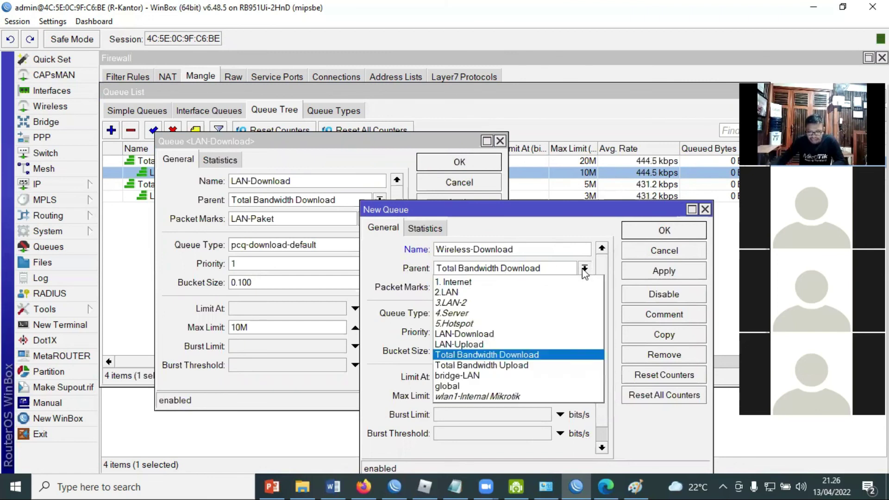
click(538, 270)
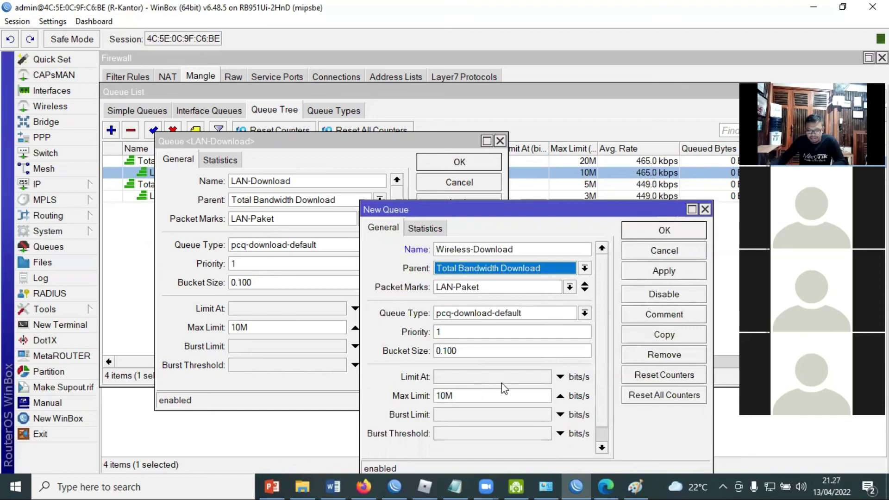
double_click(450, 397)
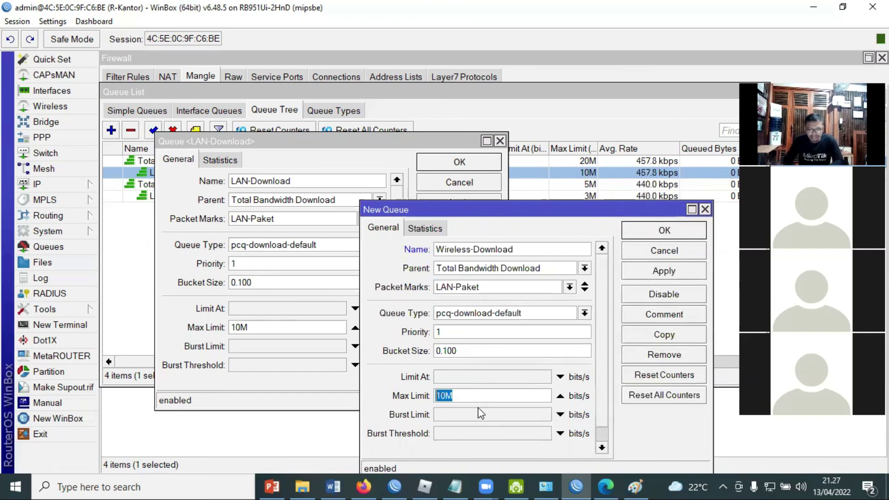
text(7M)
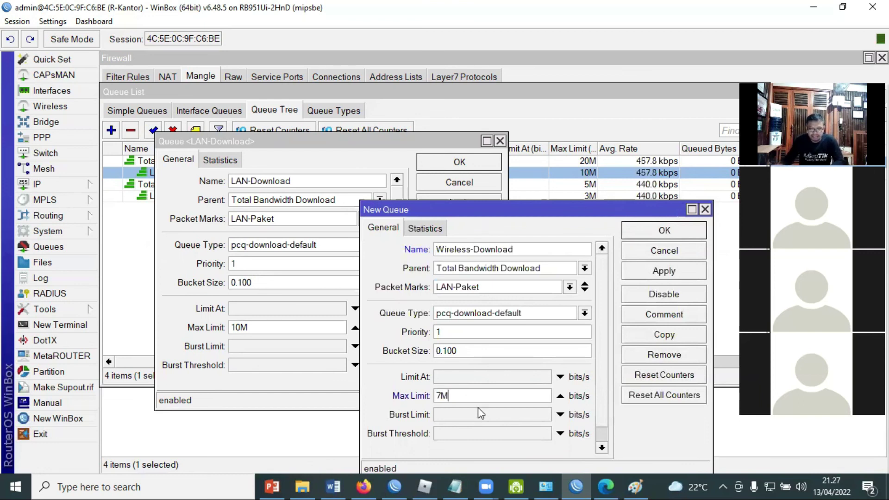
click(654, 236)
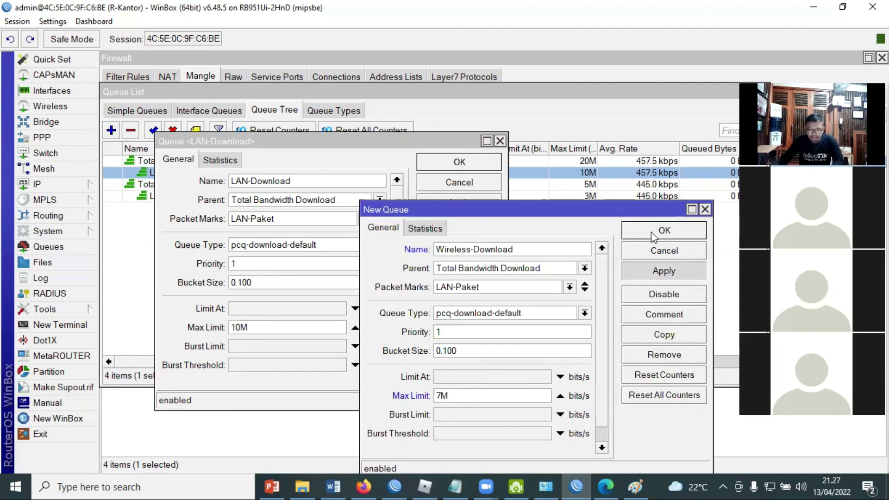
Save the Wireless-Download queue, and copy the LAN-Upload queue under the name Wireless-Upload.
click(476, 165)
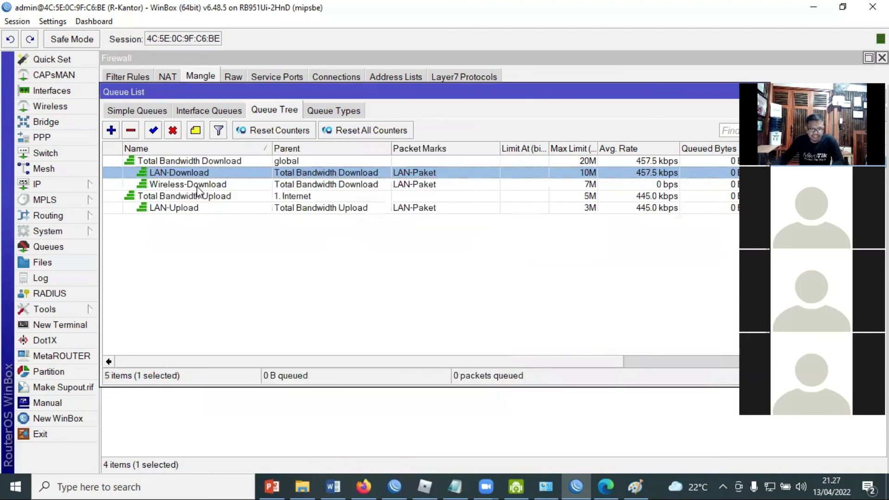
click(221, 185)
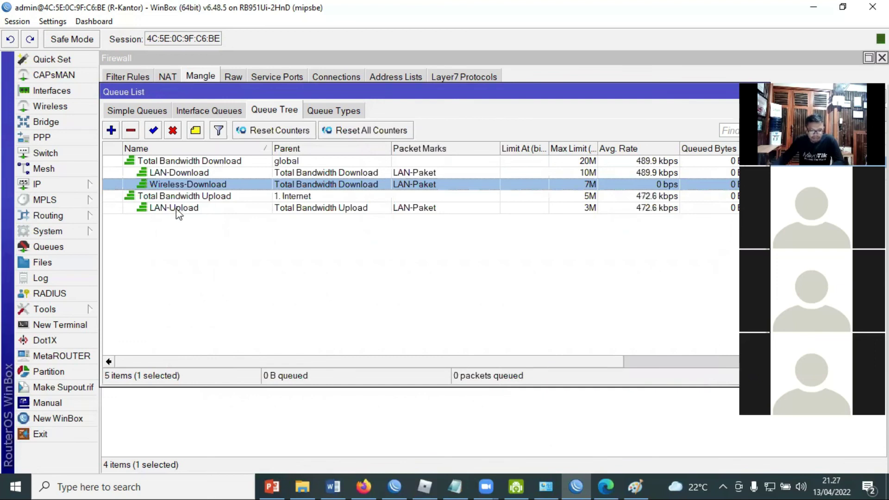
double_click(178, 208)
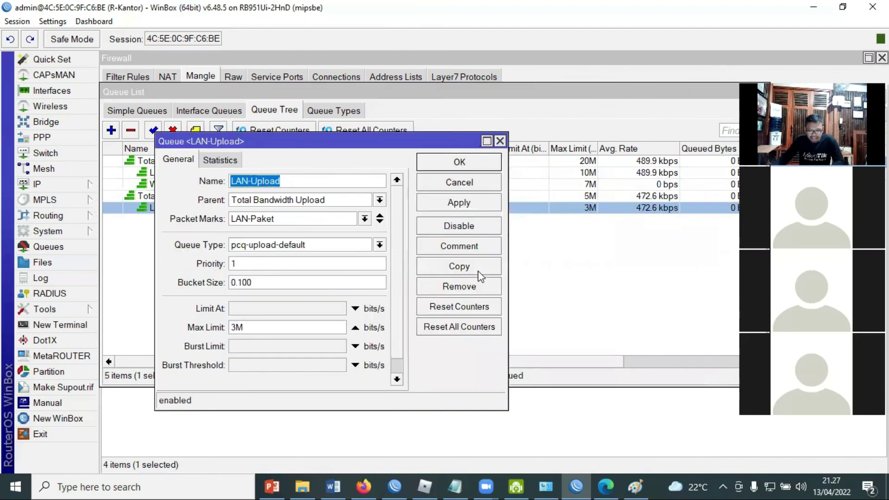
key(ctrl+c)
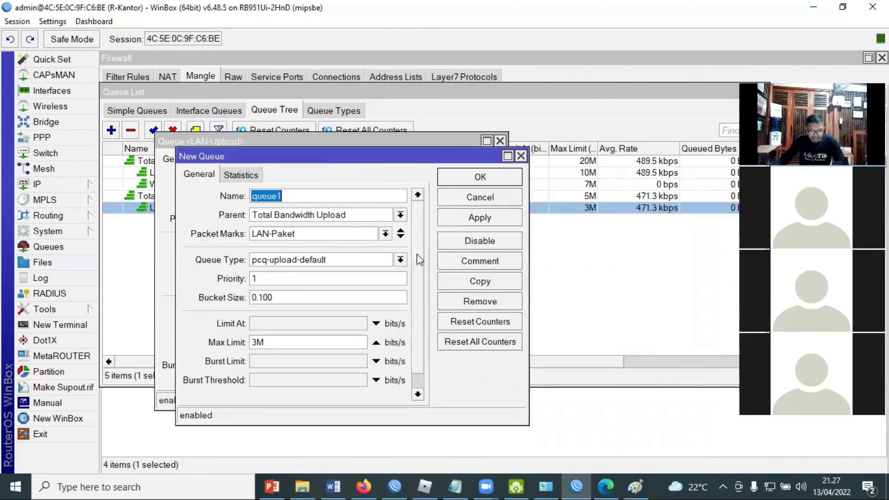
text(W)
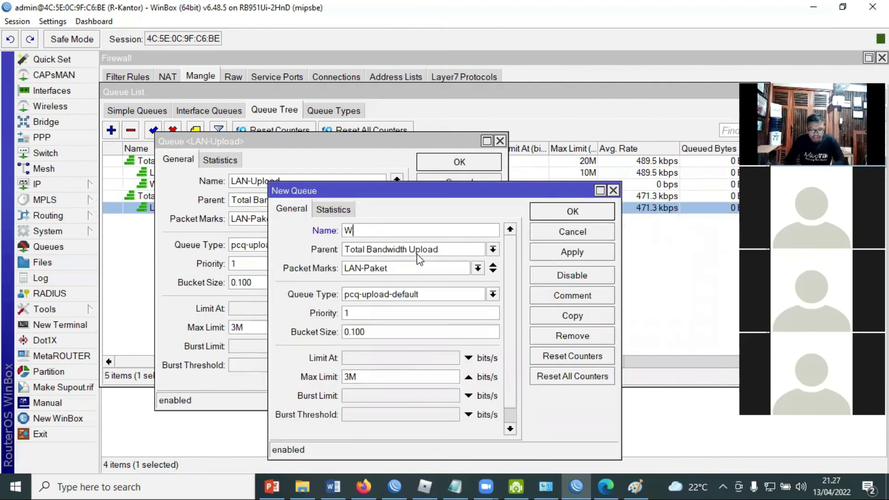
text(ireless)
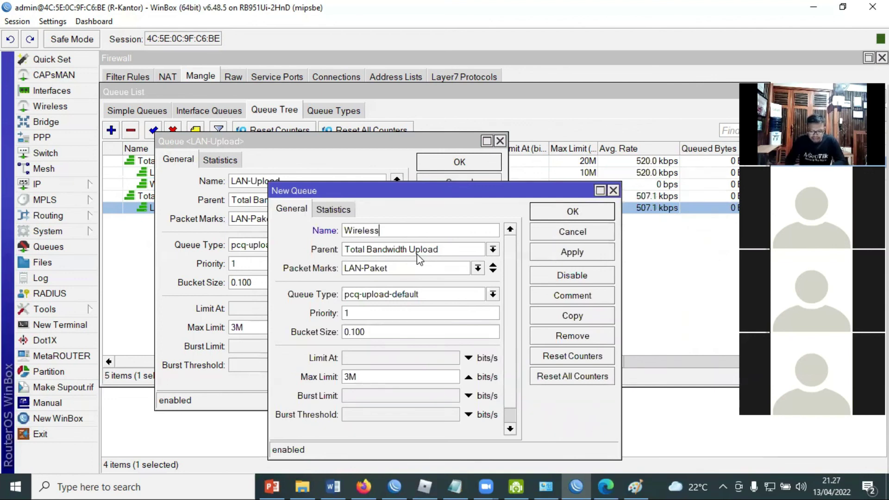
text(-Upload)
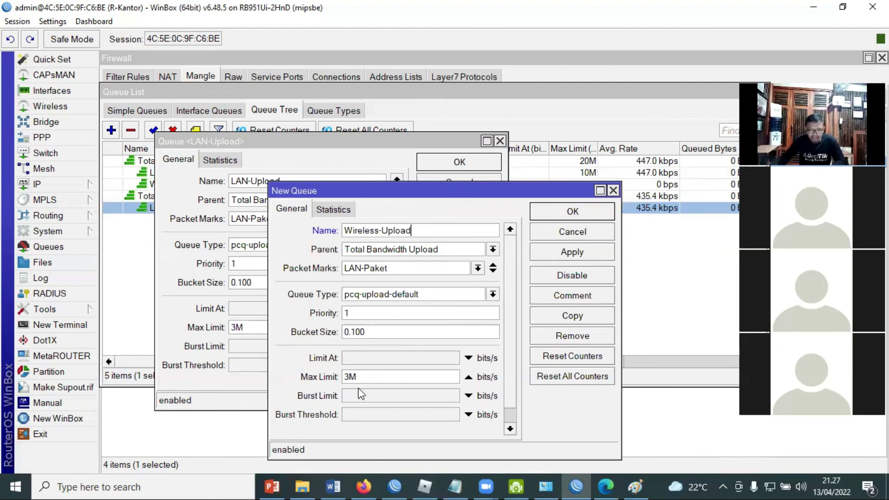
Set the Wireless-Upload queue's Max Limit to 2M and save it, closing the LAN-Upload queue as well.
click(335, 379)
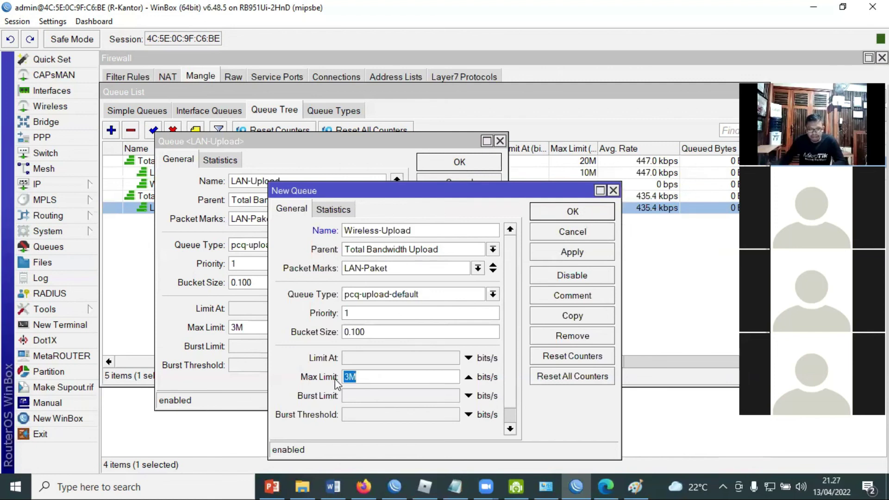
text(2)
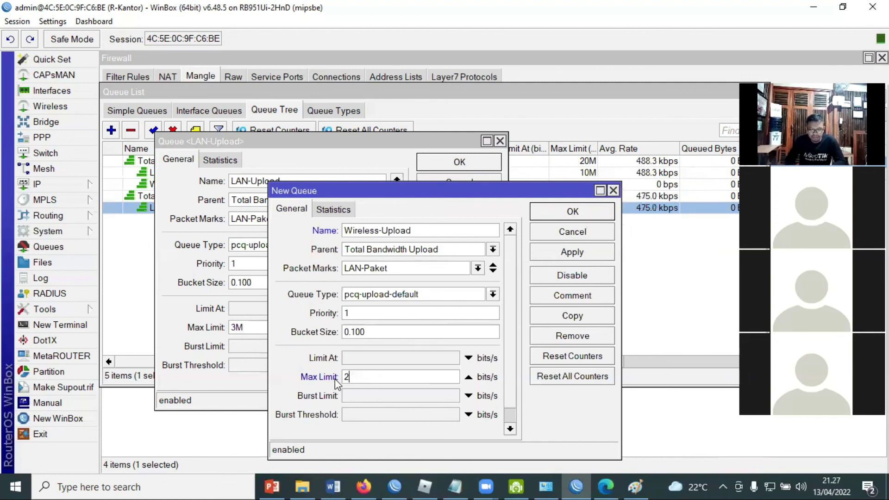
text(M)
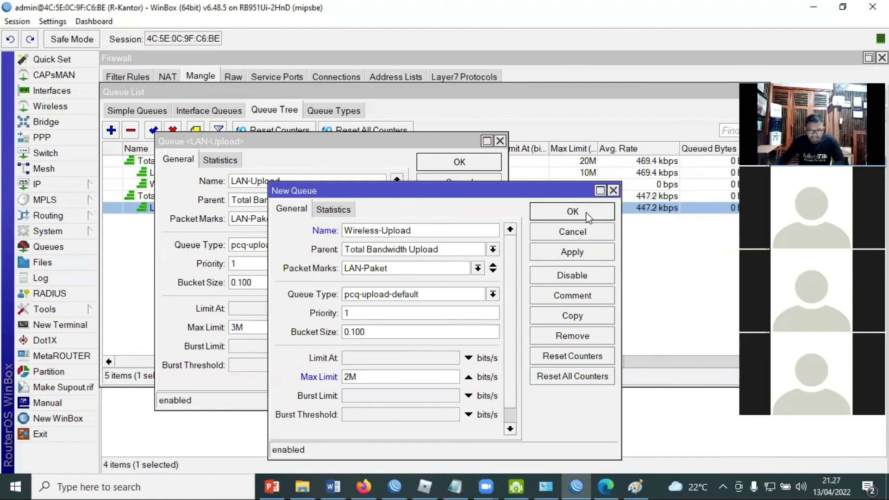
key(Return)
click(482, 164)
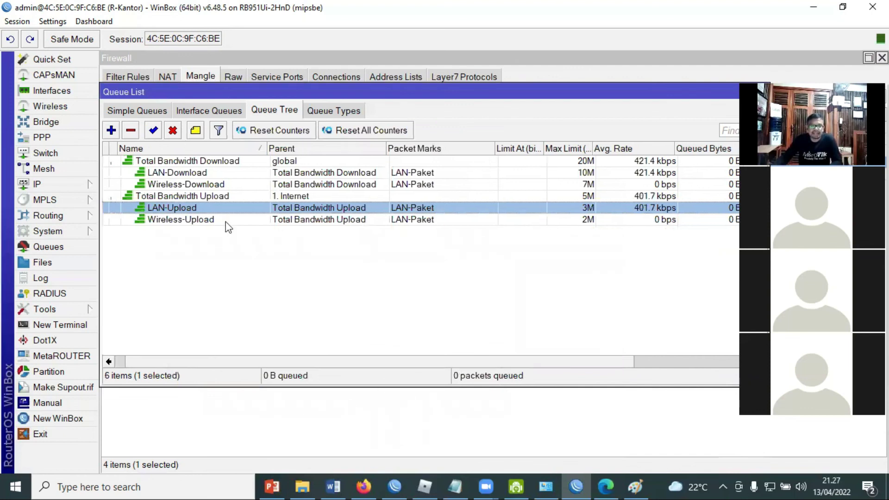
Review the download and upload queues in the Queue Tree, including the byte and packet counters of the wireless queues.
click(178, 163)
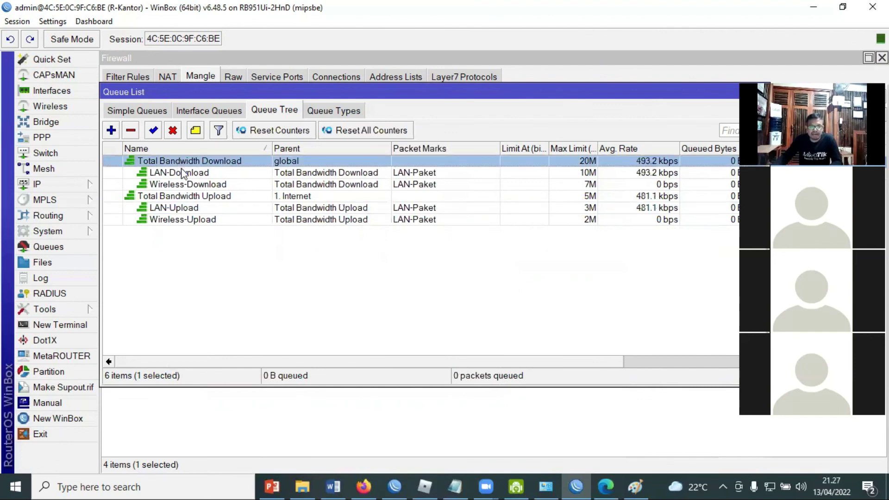
click(195, 176)
key(Down)
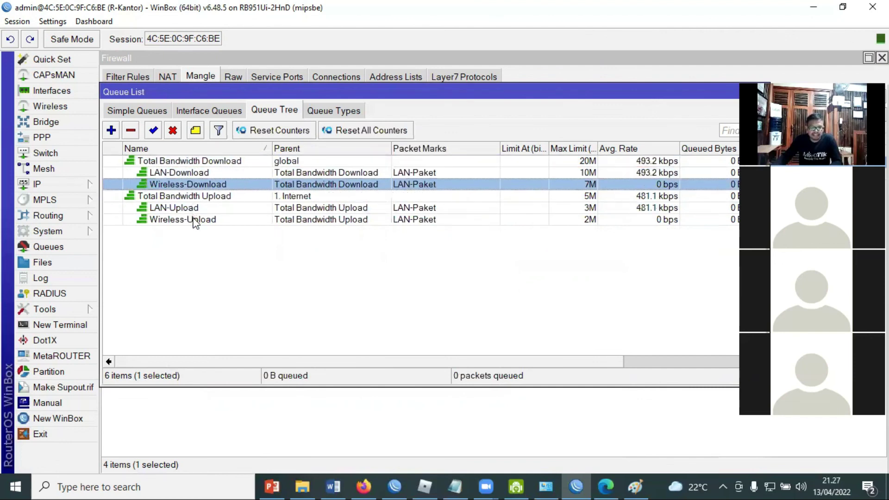
key(Down)
key(Down)
key(Down)
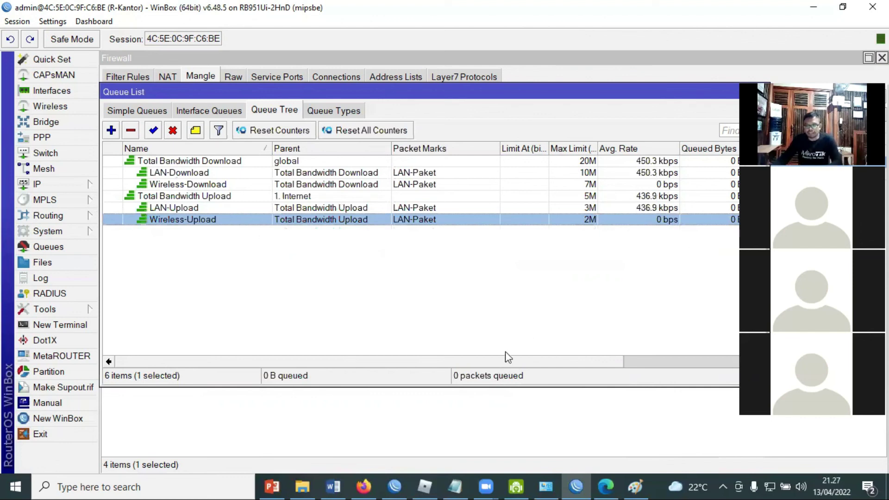
click(649, 365)
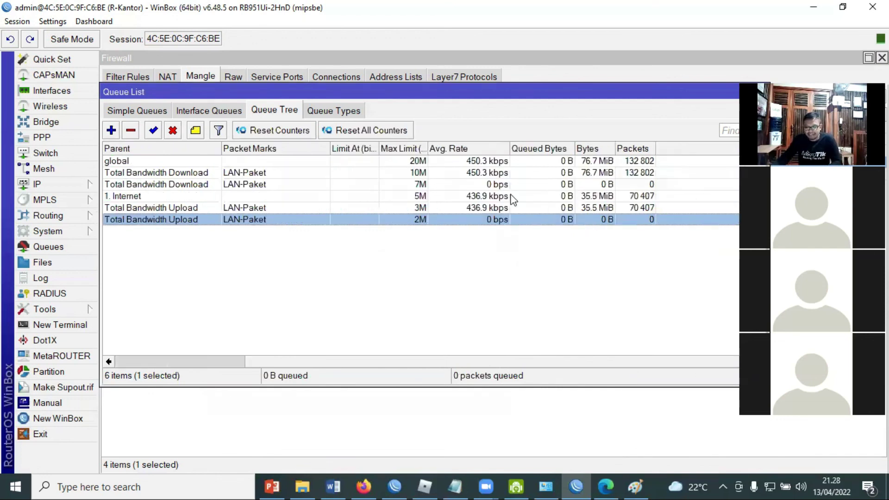
click(623, 185)
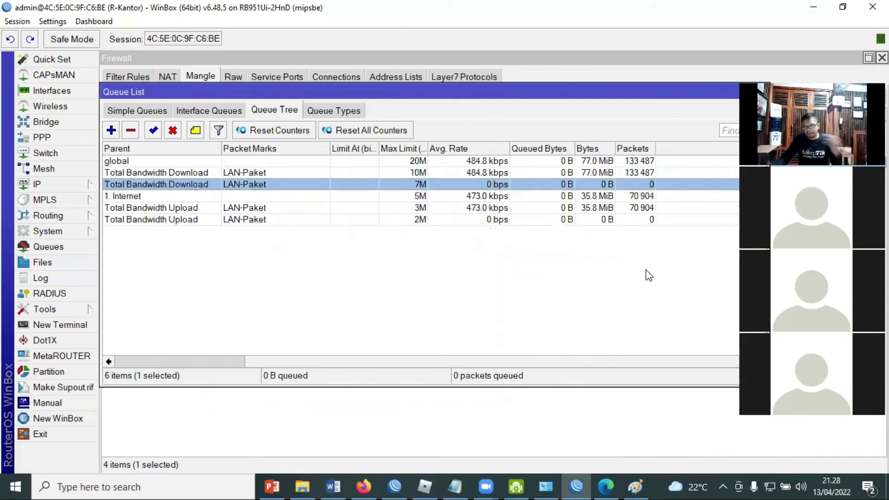
drag(540, 359, 359, 360)
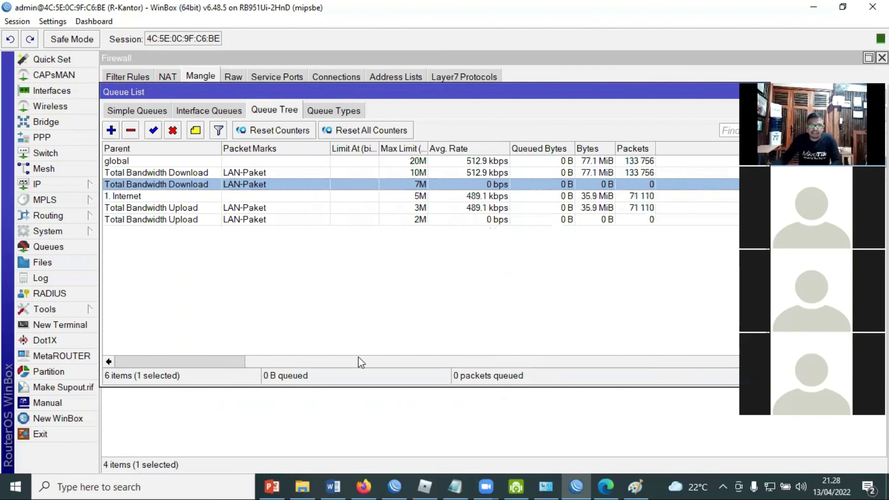
Compare the byte counters of the LAN and wireless marking rules in the firewall Mangle list.
click(58, 185)
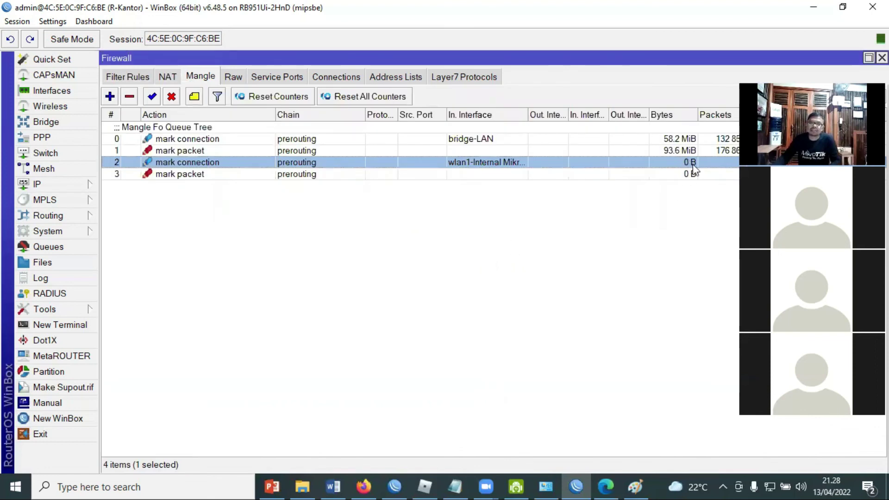
key(Down)
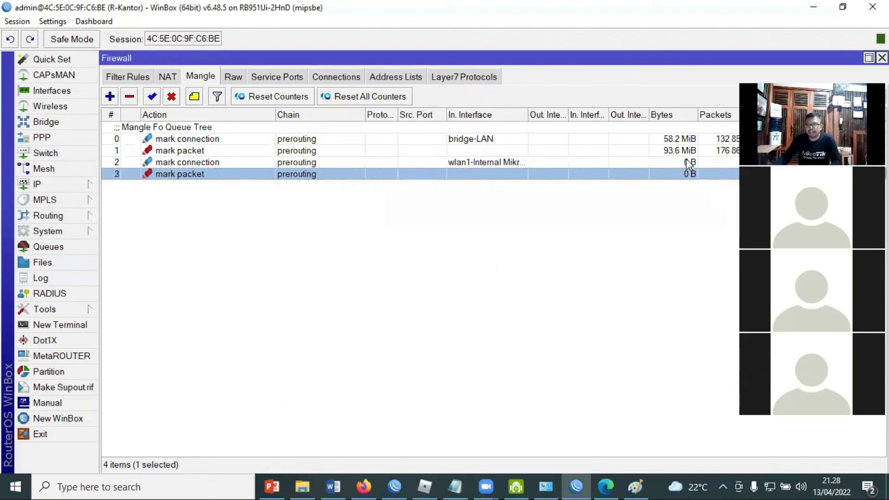
key(Up)
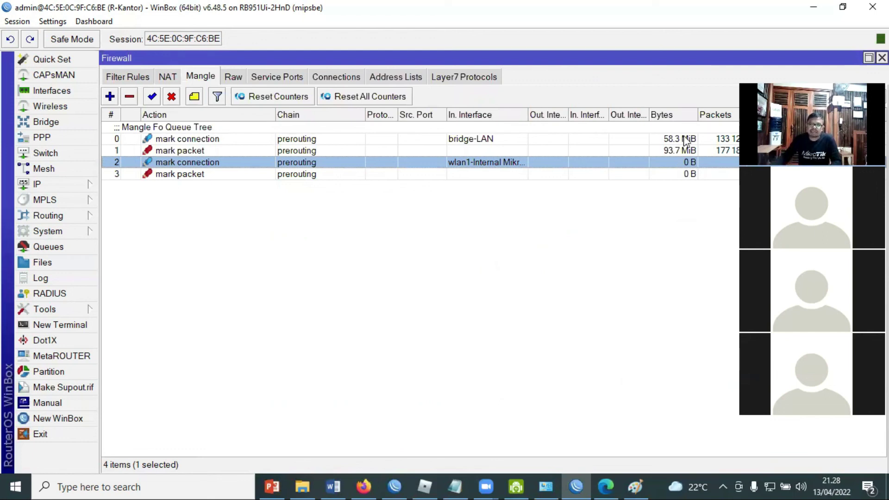
key(Down)
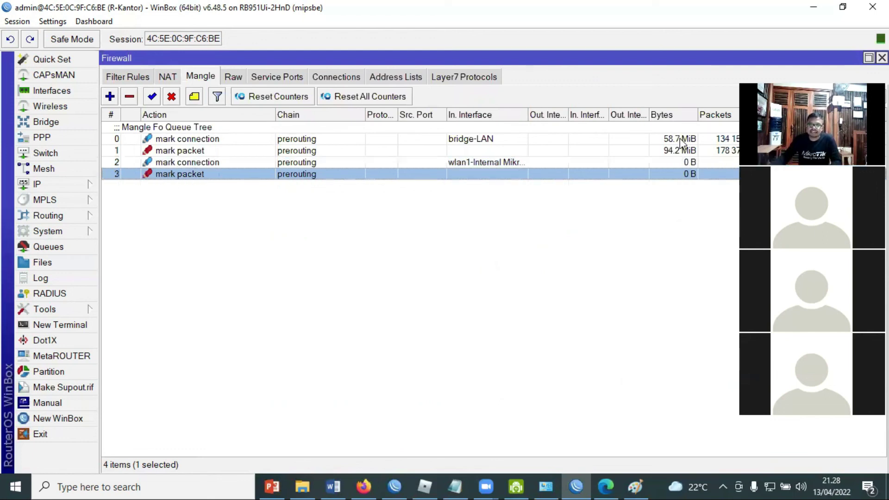
click(681, 144)
key(Down)
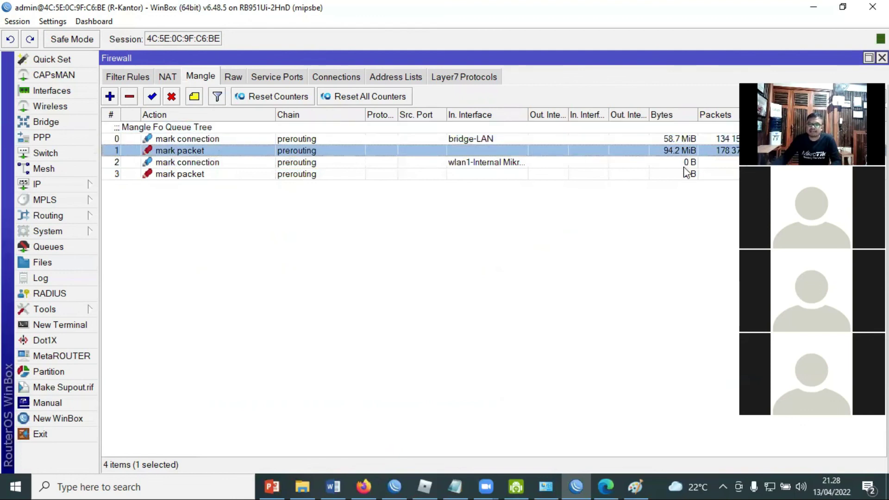
key(Down)
key(Down)
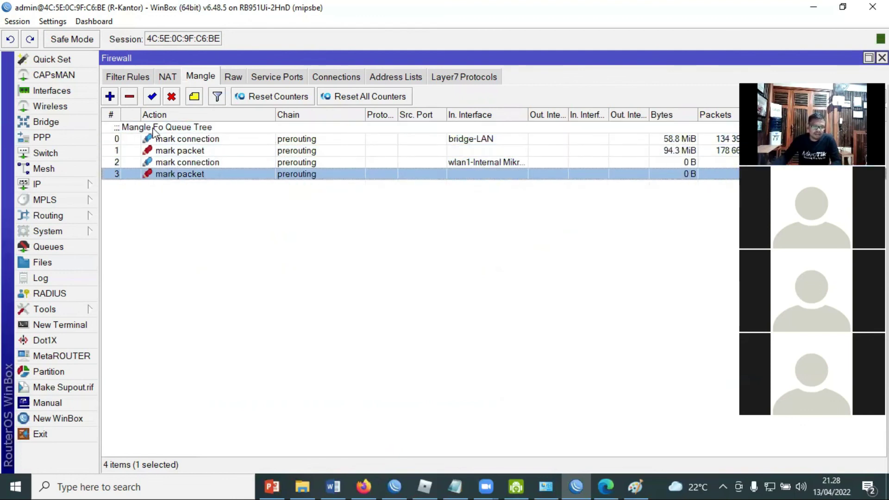
key(Home)
click(126, 77)
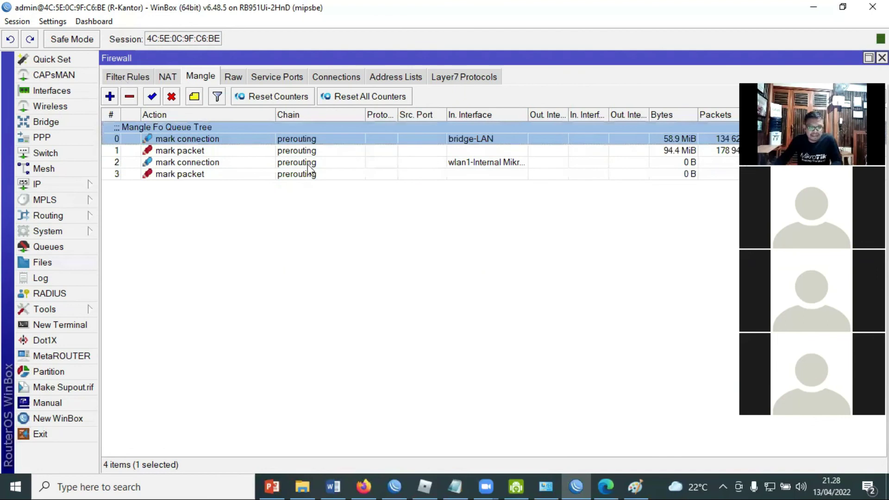